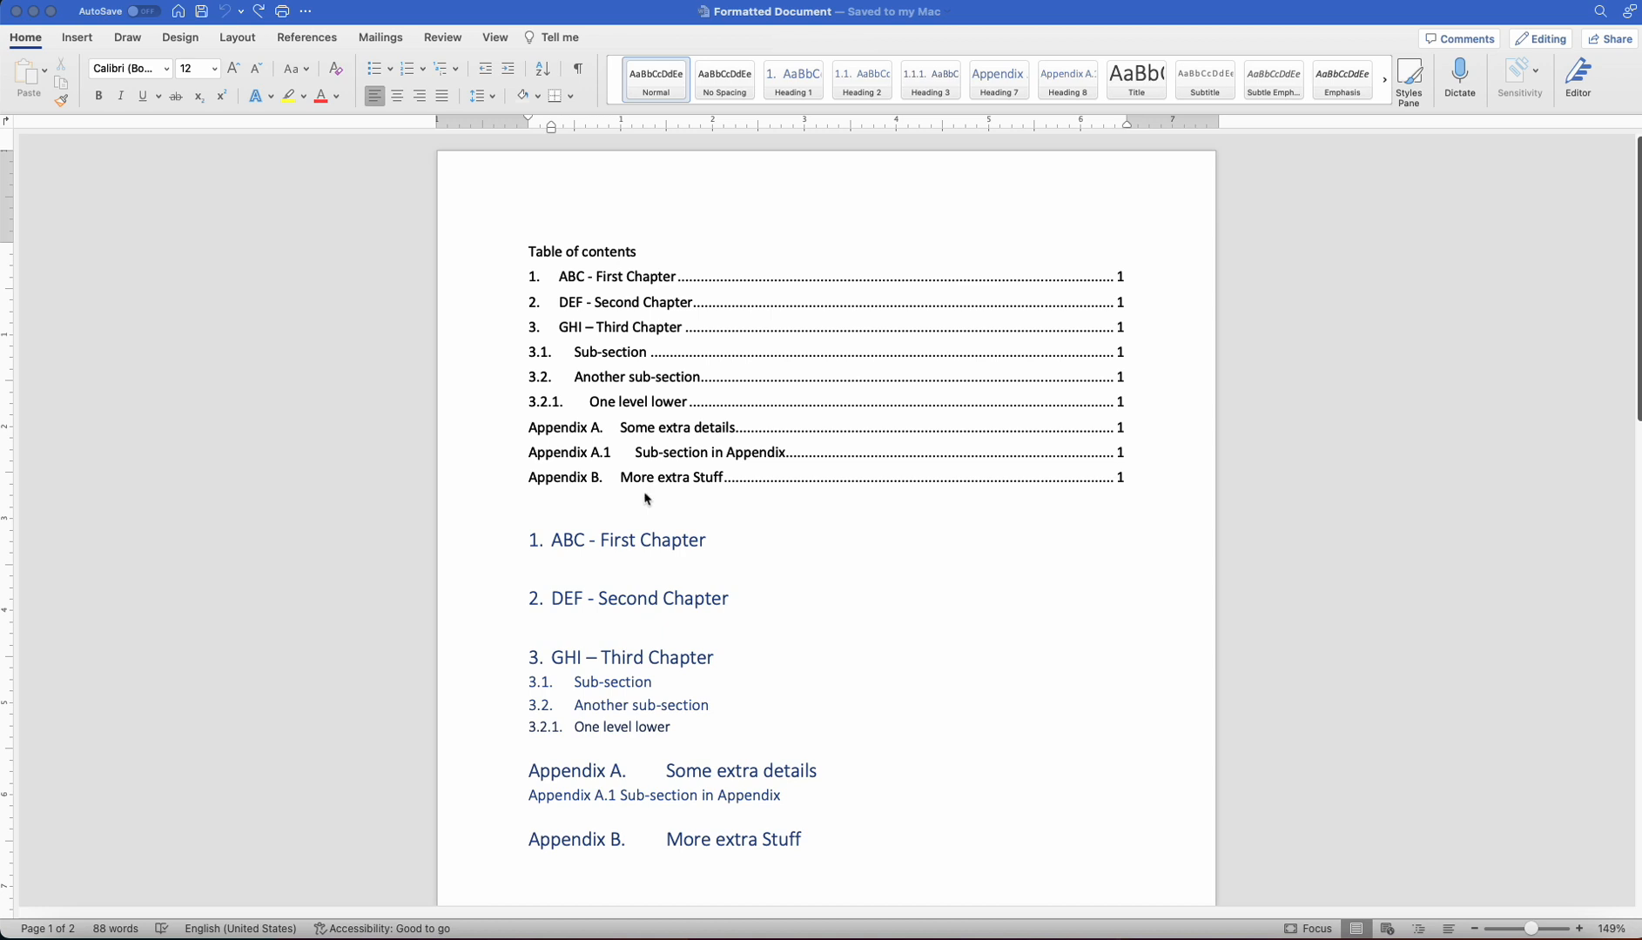
# Examine which heading styles number the chapters, sub-sections and appendices in the formatted document.
pyautogui.click(551, 540)
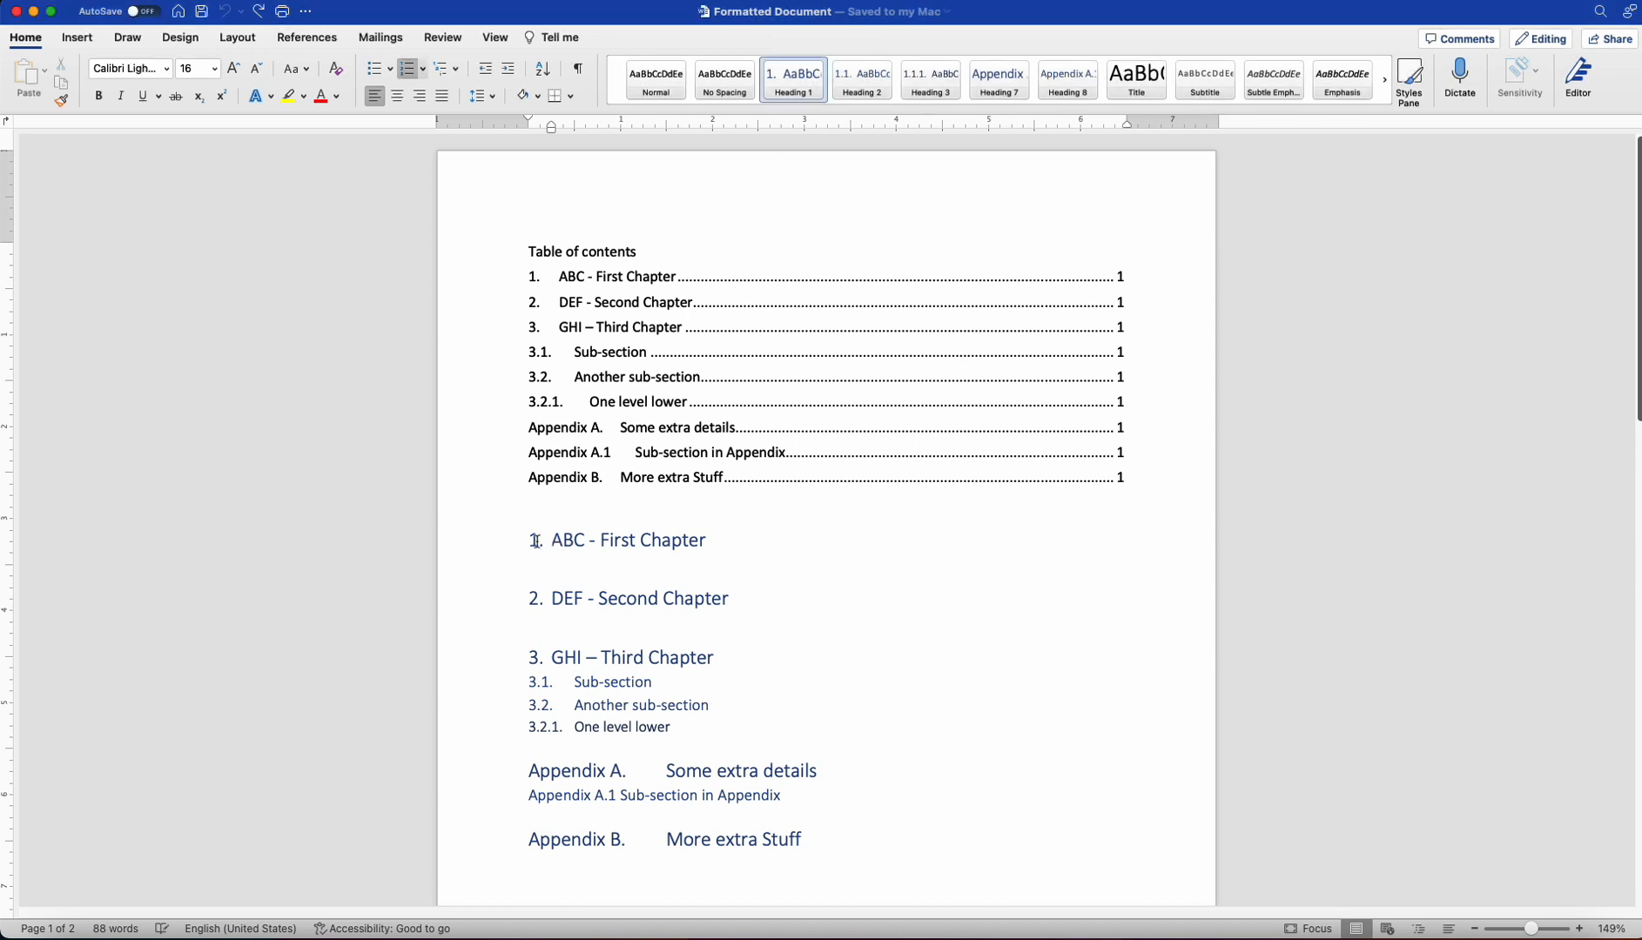
pyautogui.click(537, 540)
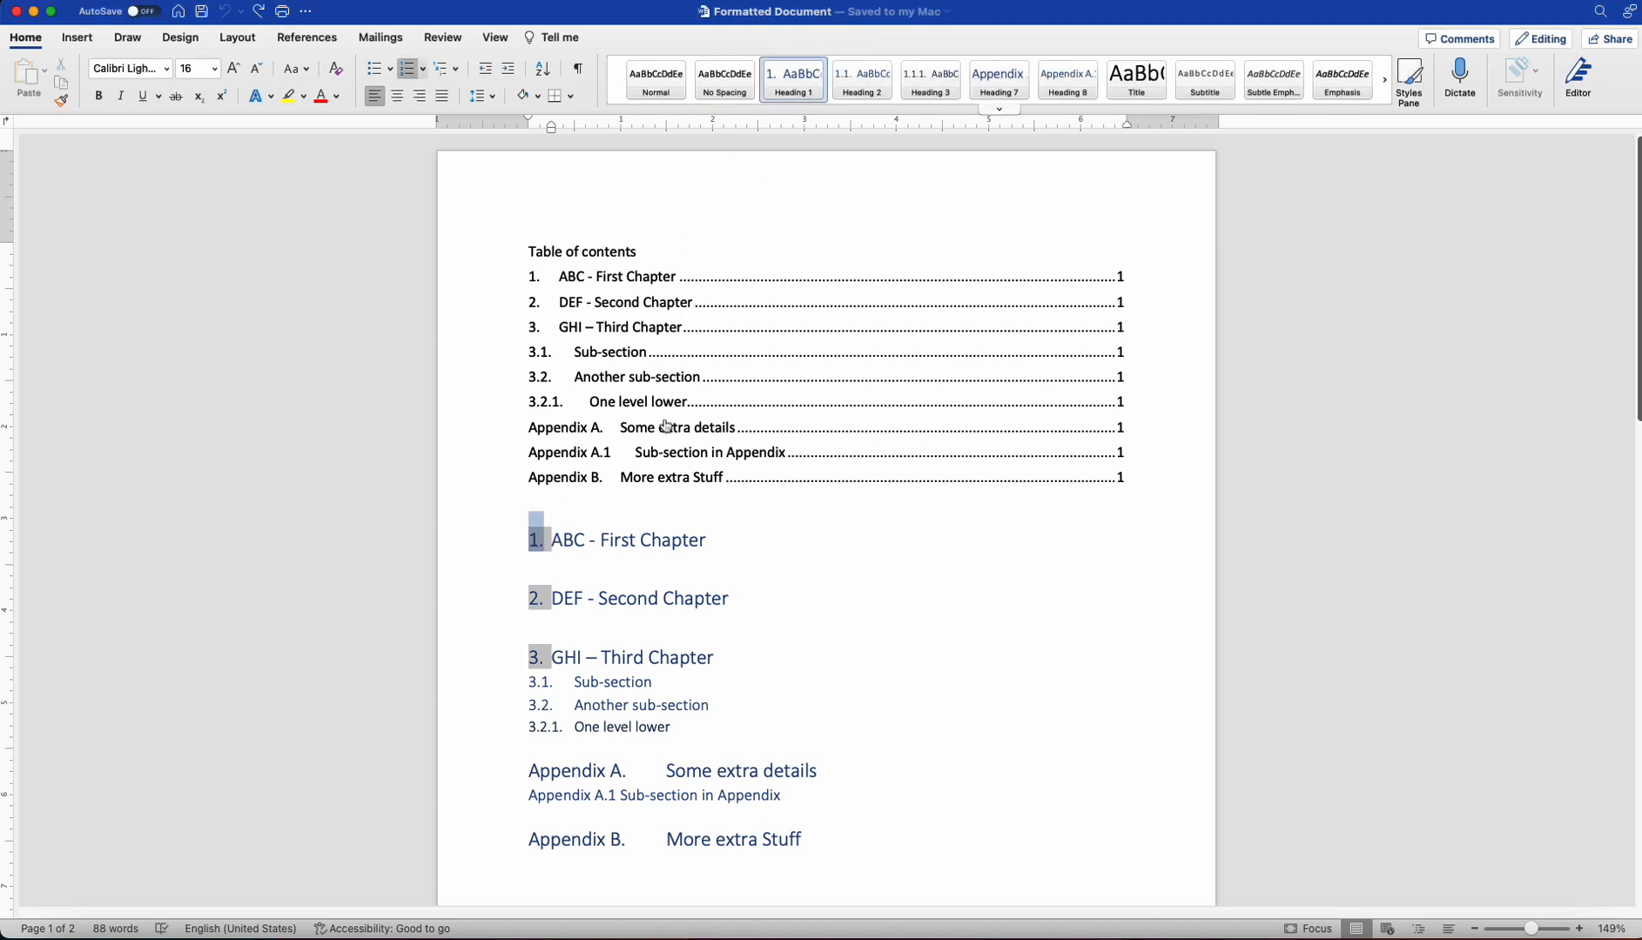
pyautogui.click(533, 684)
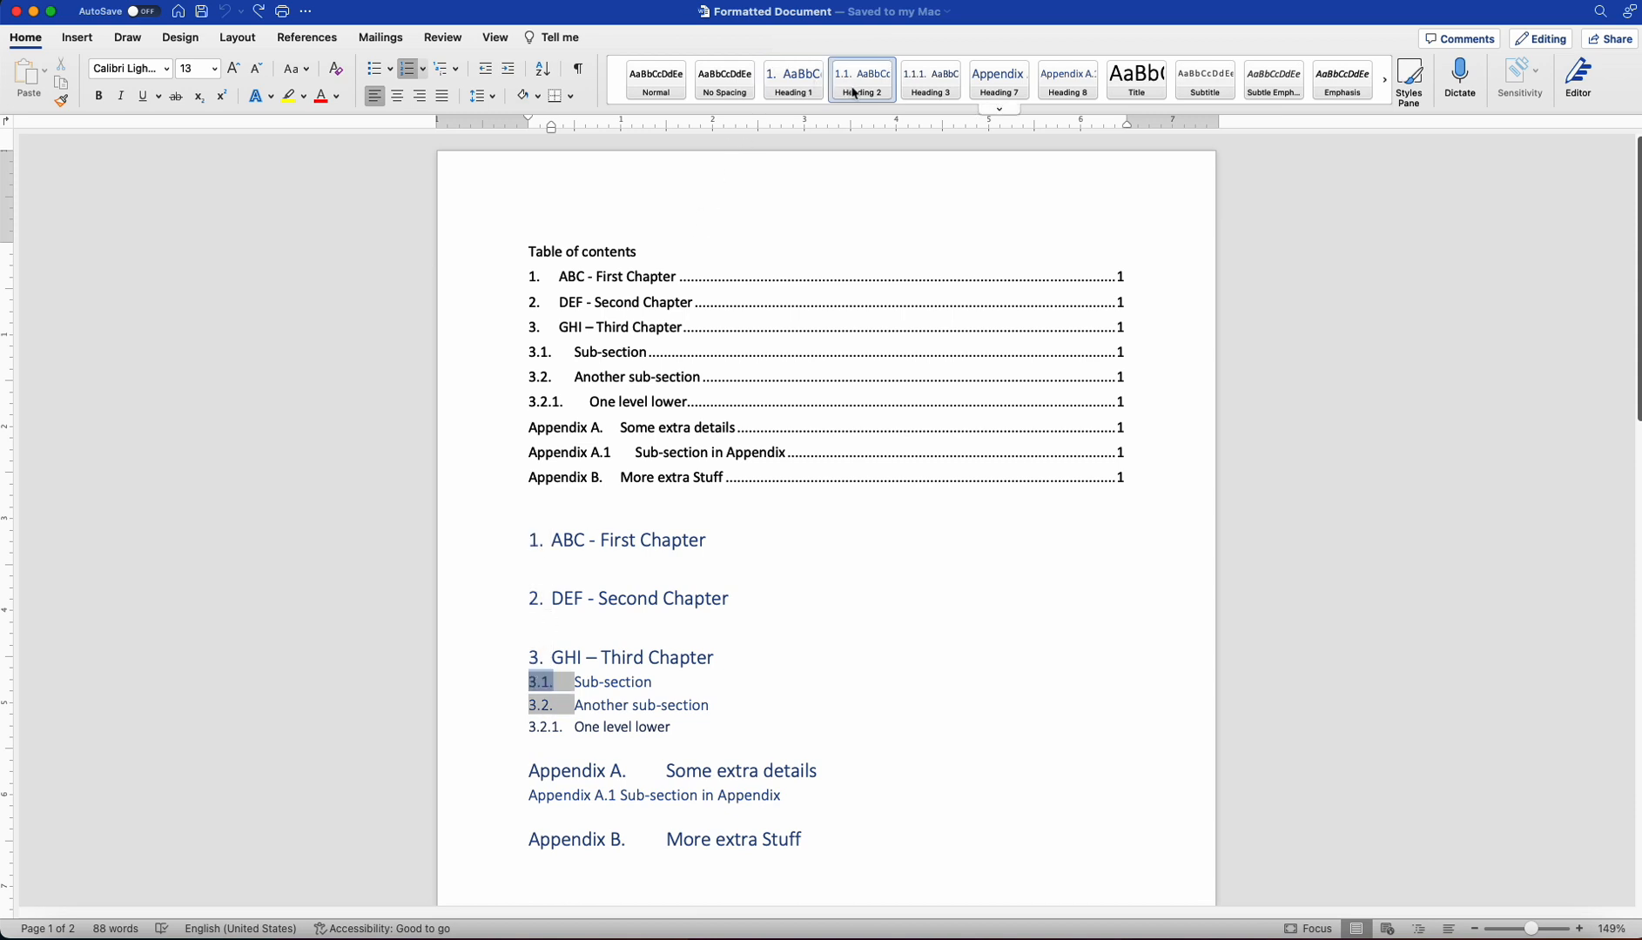
pyautogui.click(533, 726)
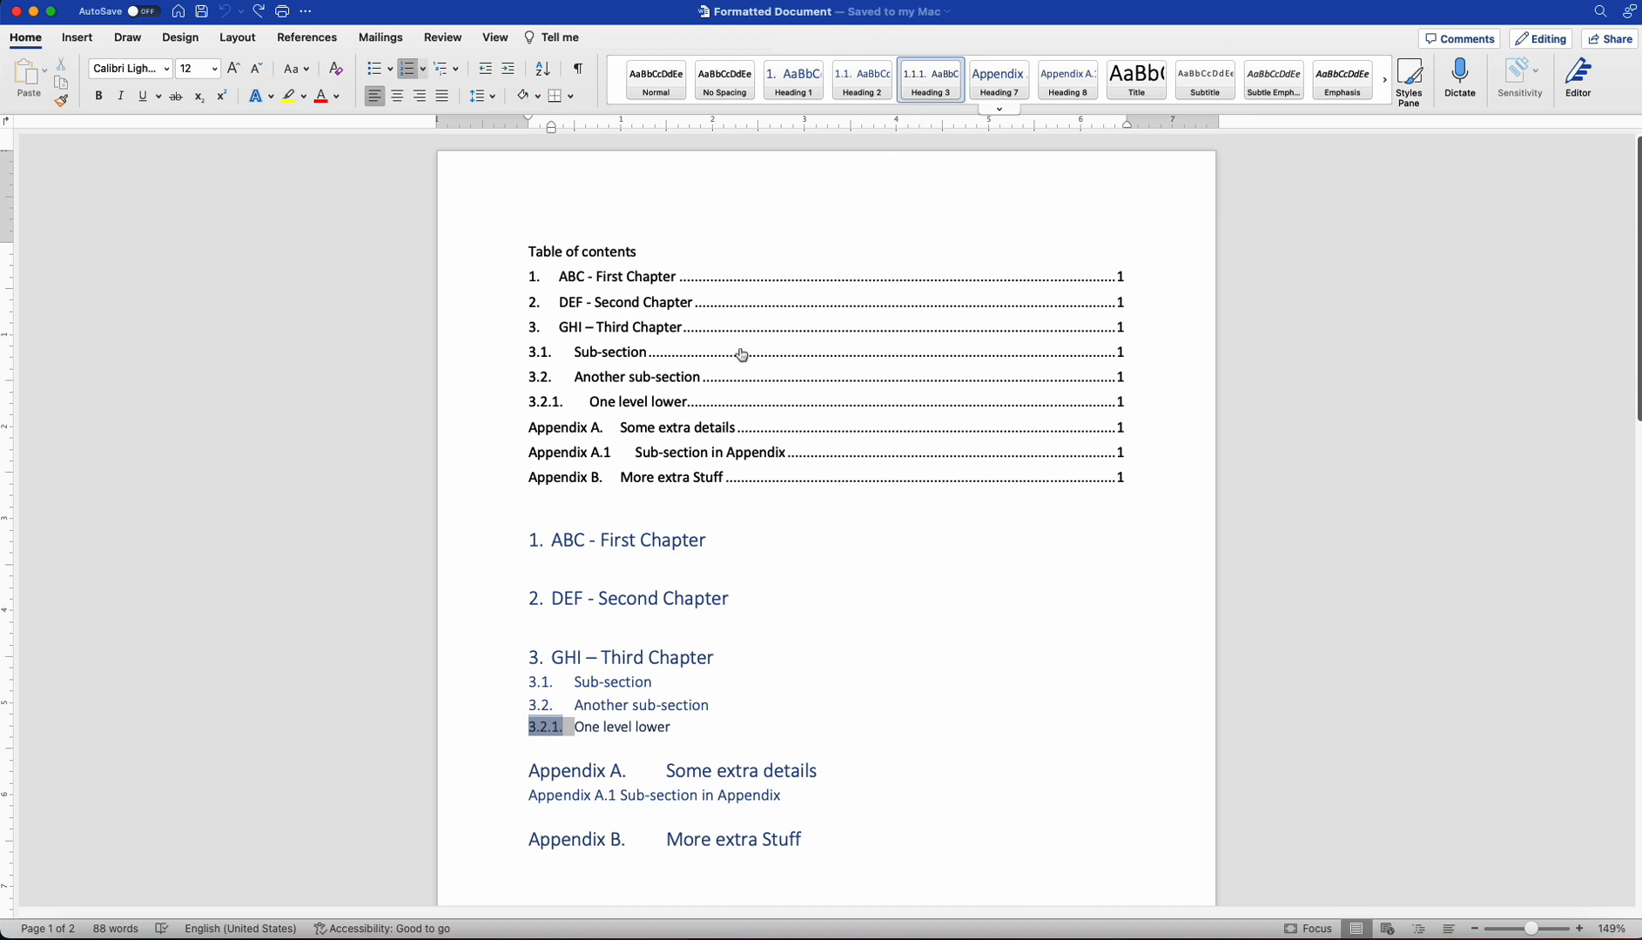
pyautogui.click(577, 771)
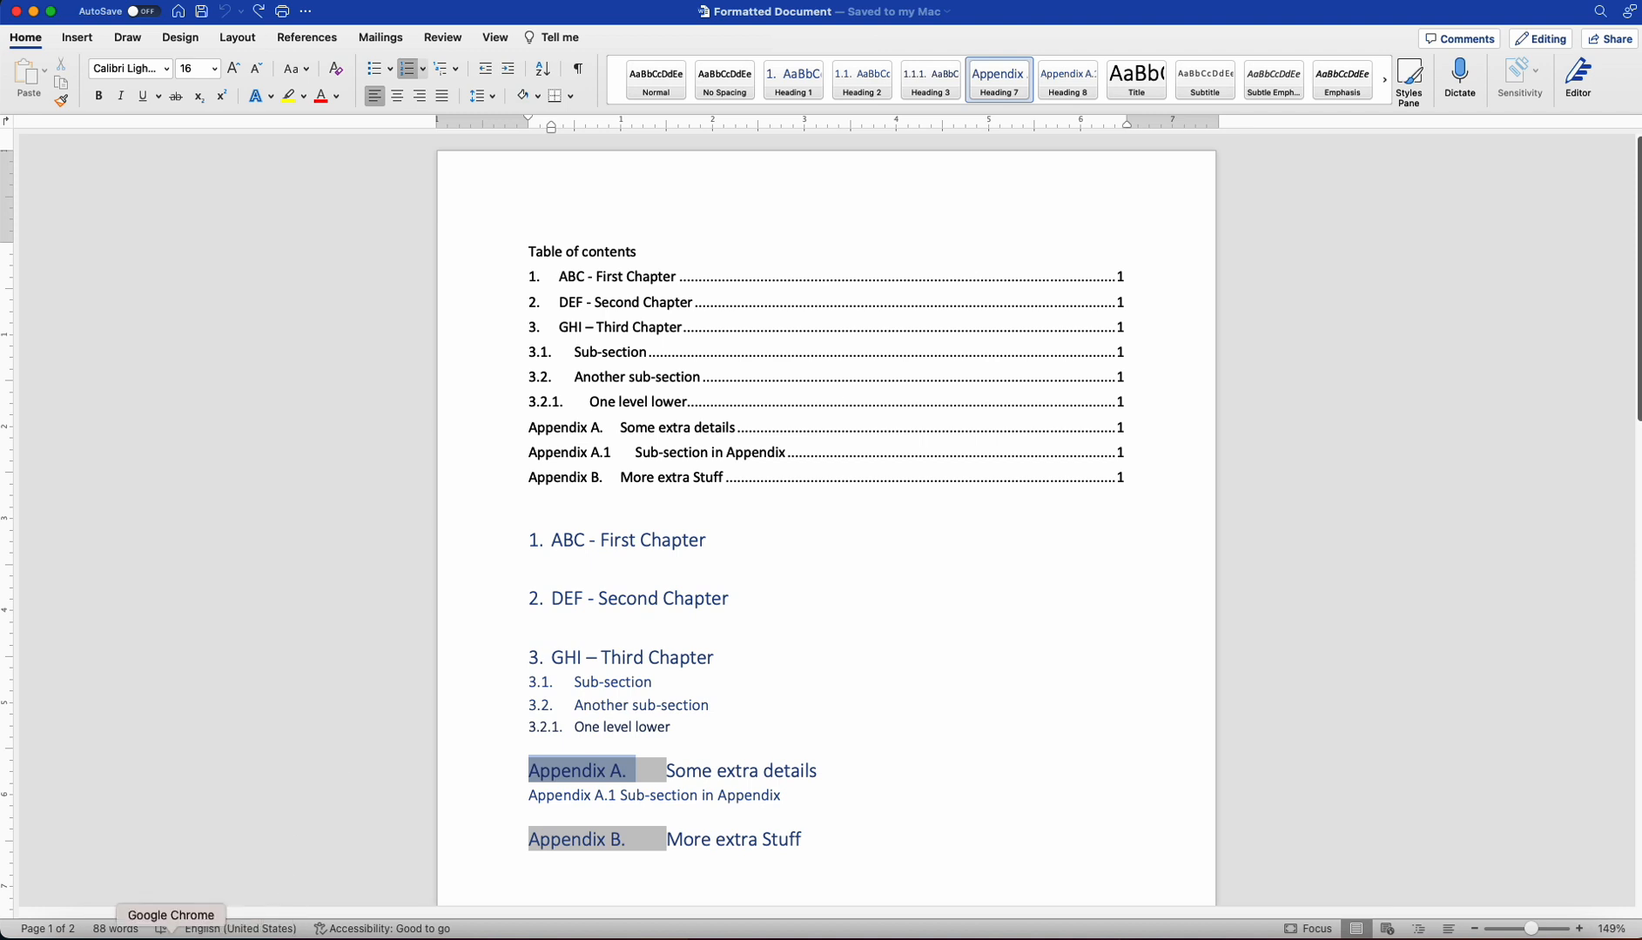
# Switch to Google Chrome and read the Microsoft support article's Example 1 on numbering chapter and appendix headings, down to its steps.
pyautogui.click(171, 933)
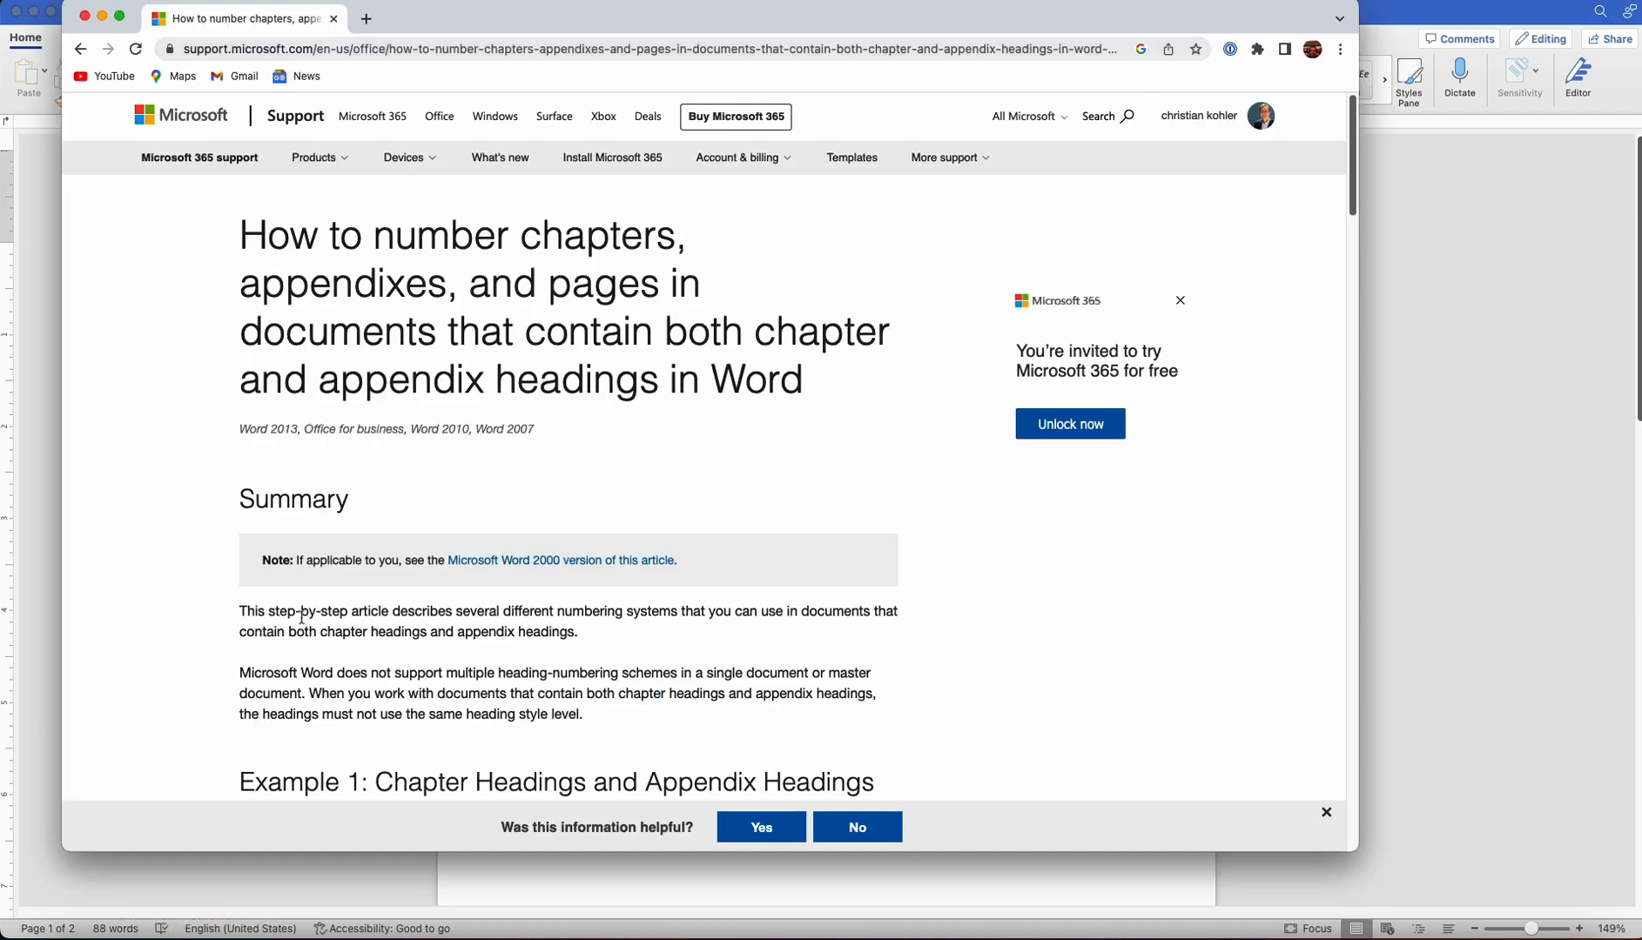
pyautogui.scroll(-1, 441, 609)
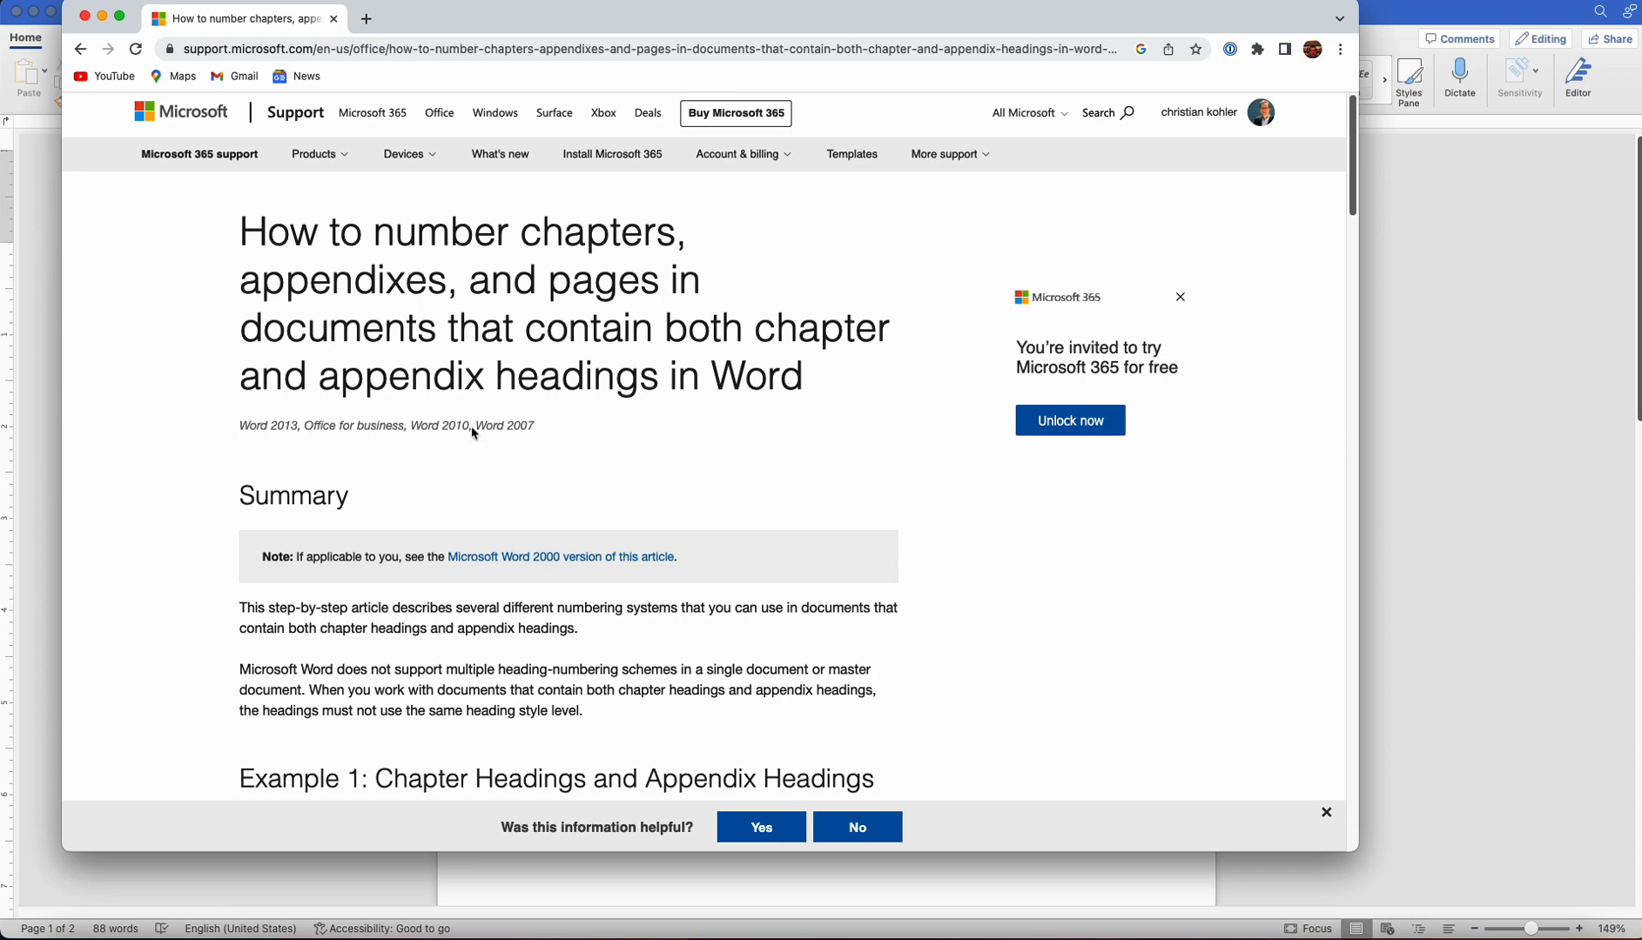
pyautogui.scroll(-5, 466, 354)
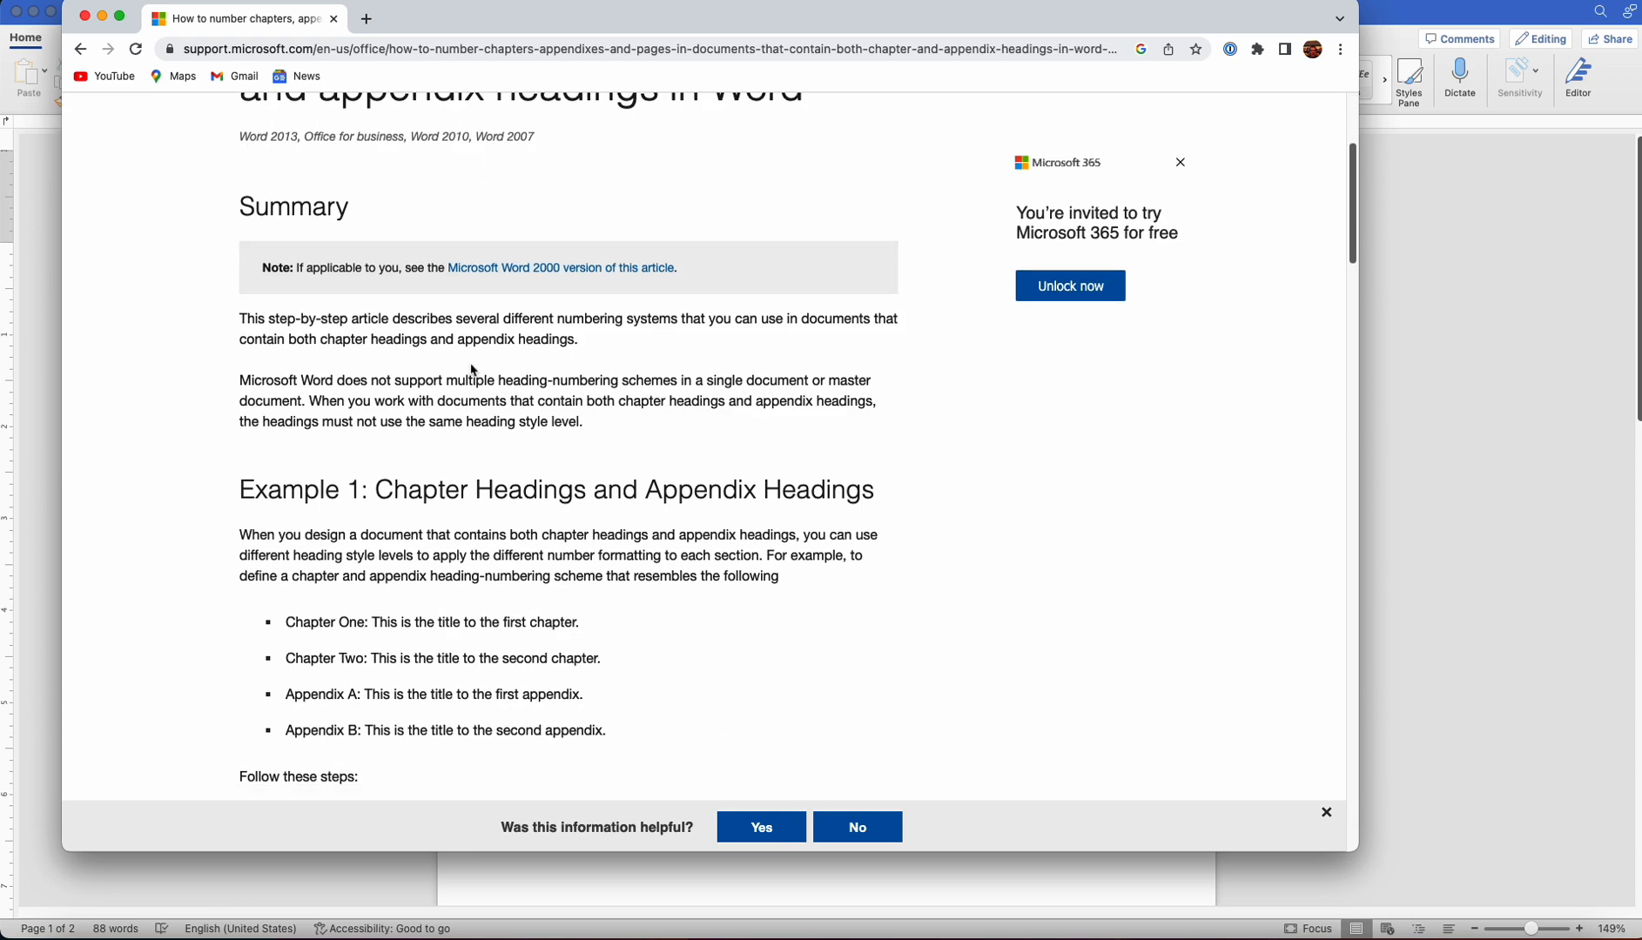
pyautogui.scroll(-2, 472, 370)
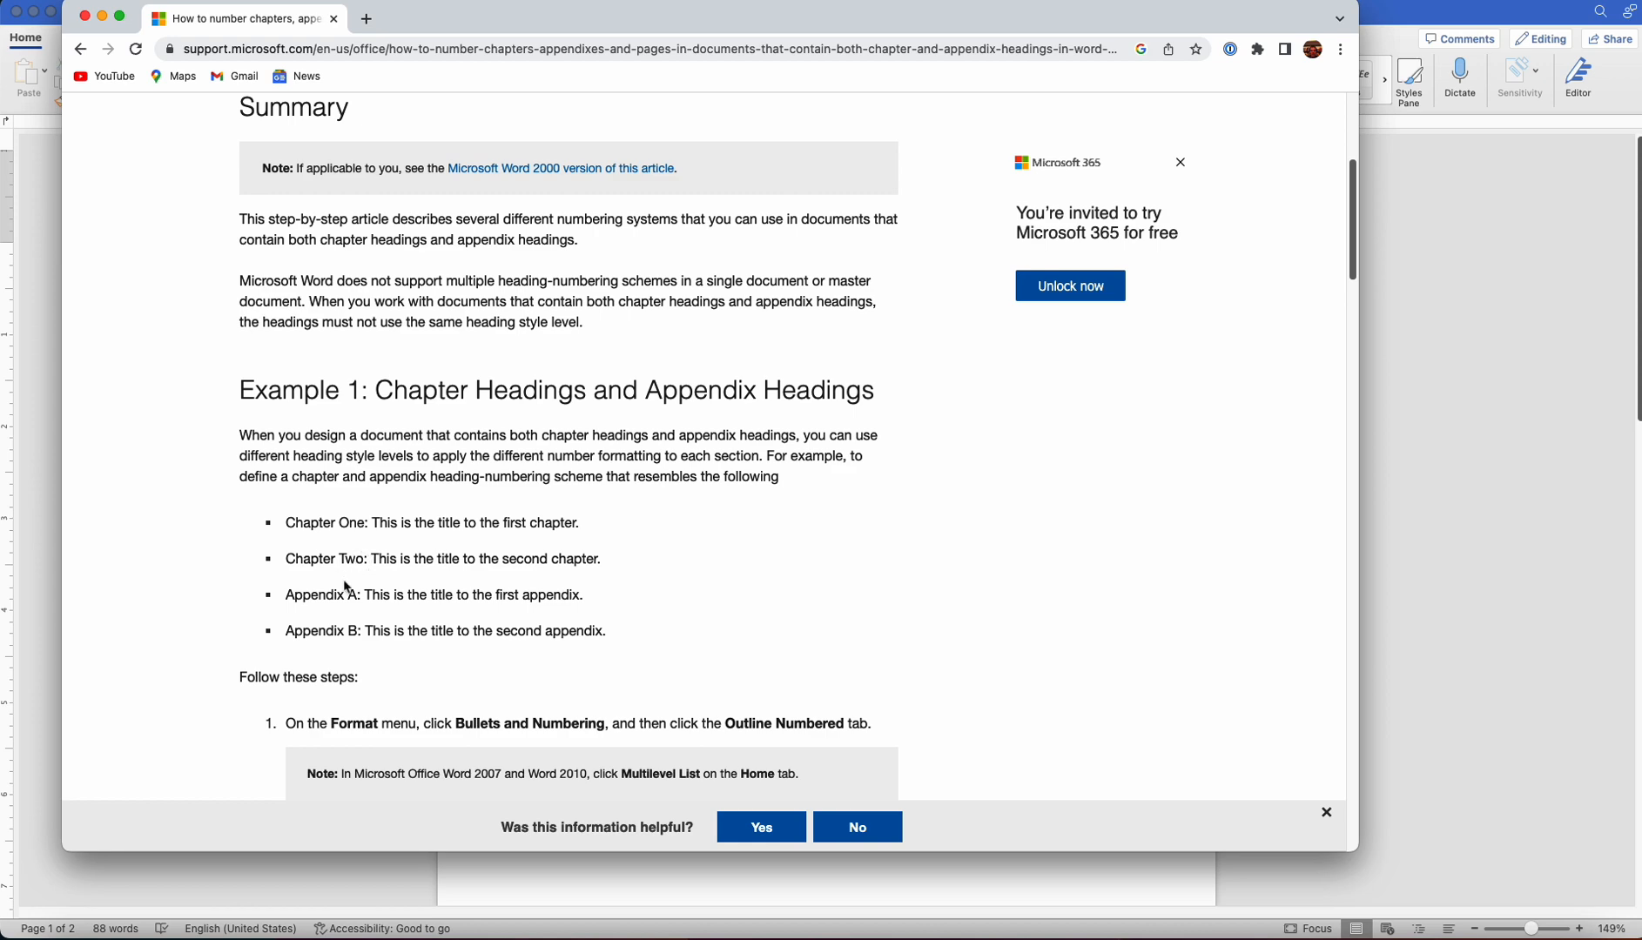
pyautogui.scroll(-2, 339, 601)
pyautogui.scroll(-4, 339, 603)
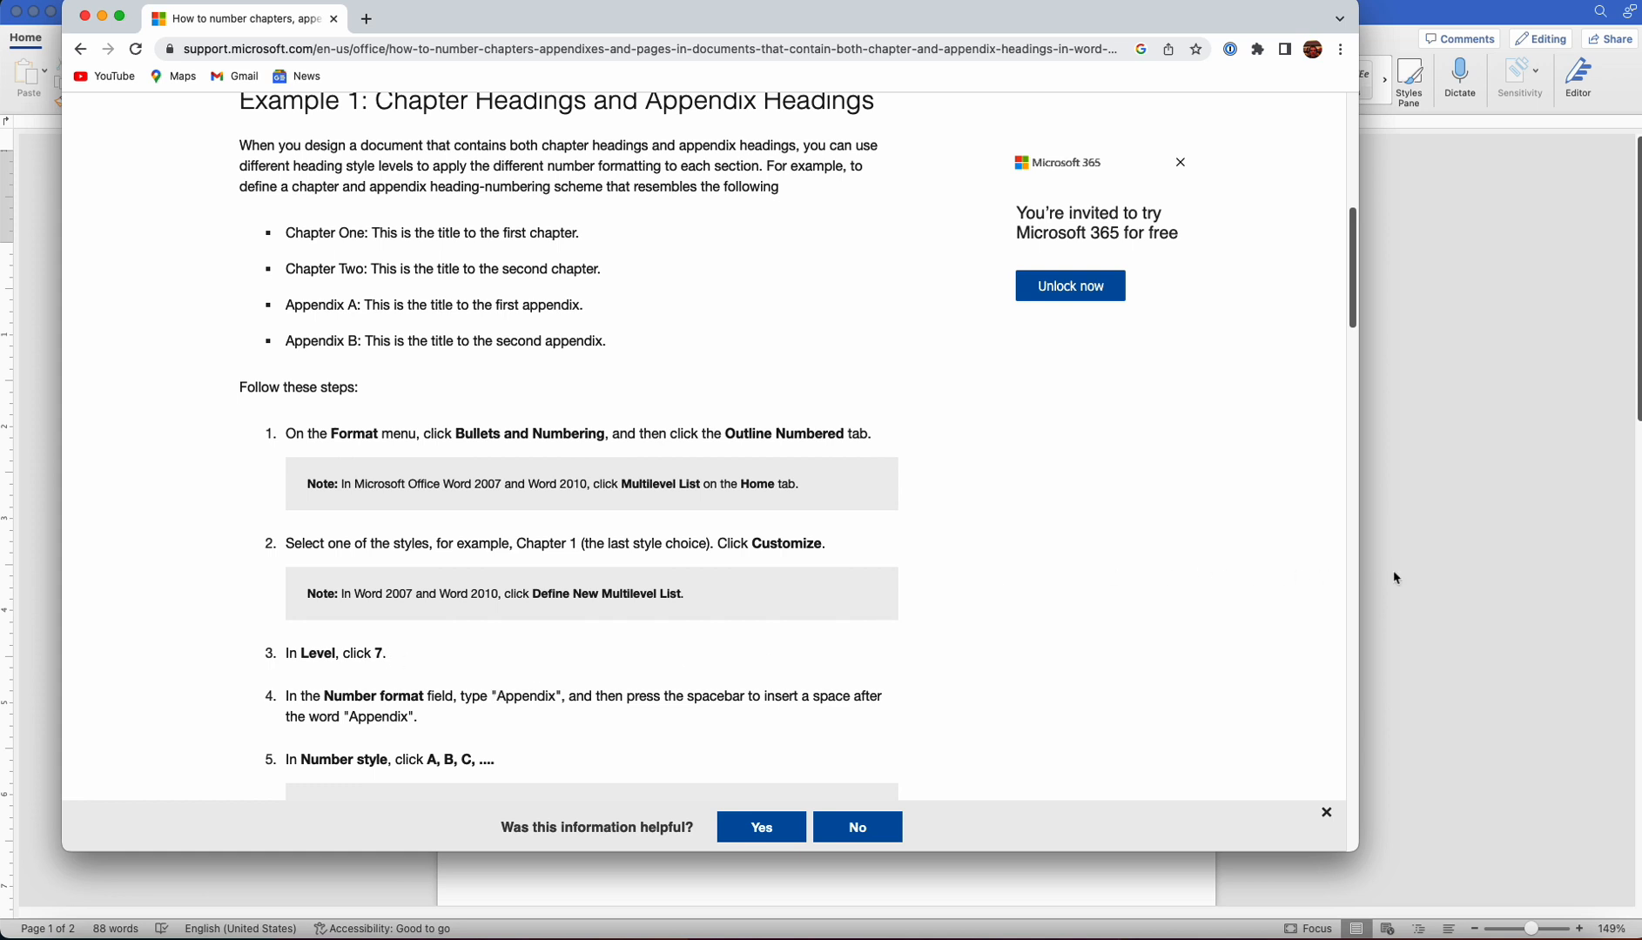
pyautogui.click(1429, 575)
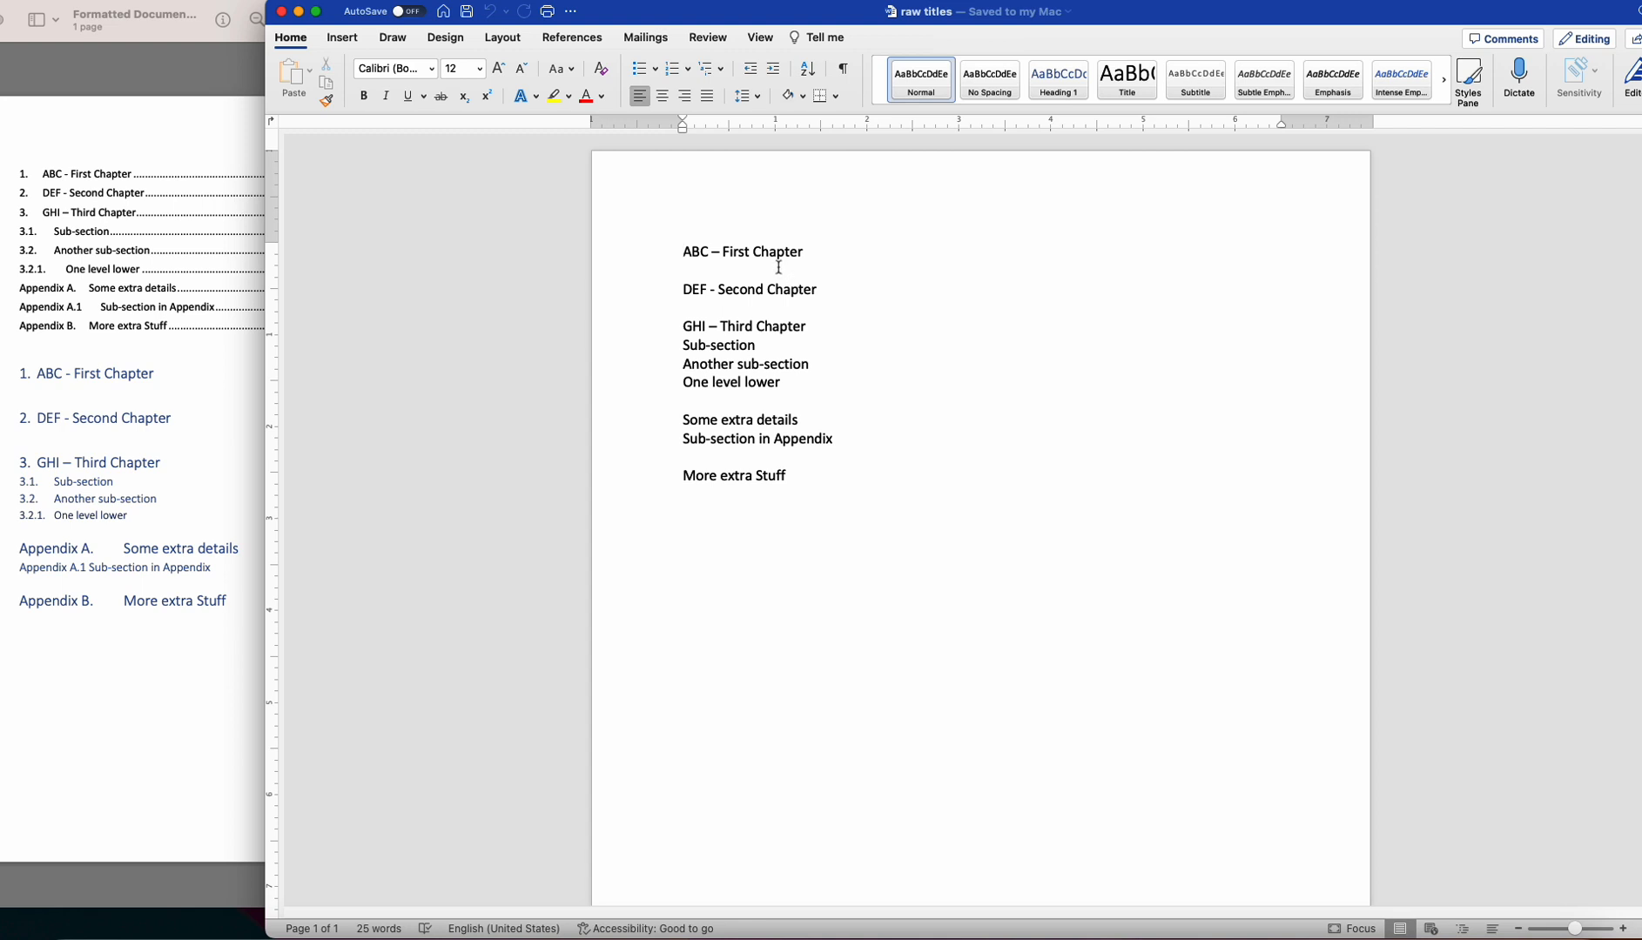
# Define a new multilevel list in the raw titles document with level 1 formatted as "1." and linked to the Heading 1 style.
pyautogui.click(722, 74)
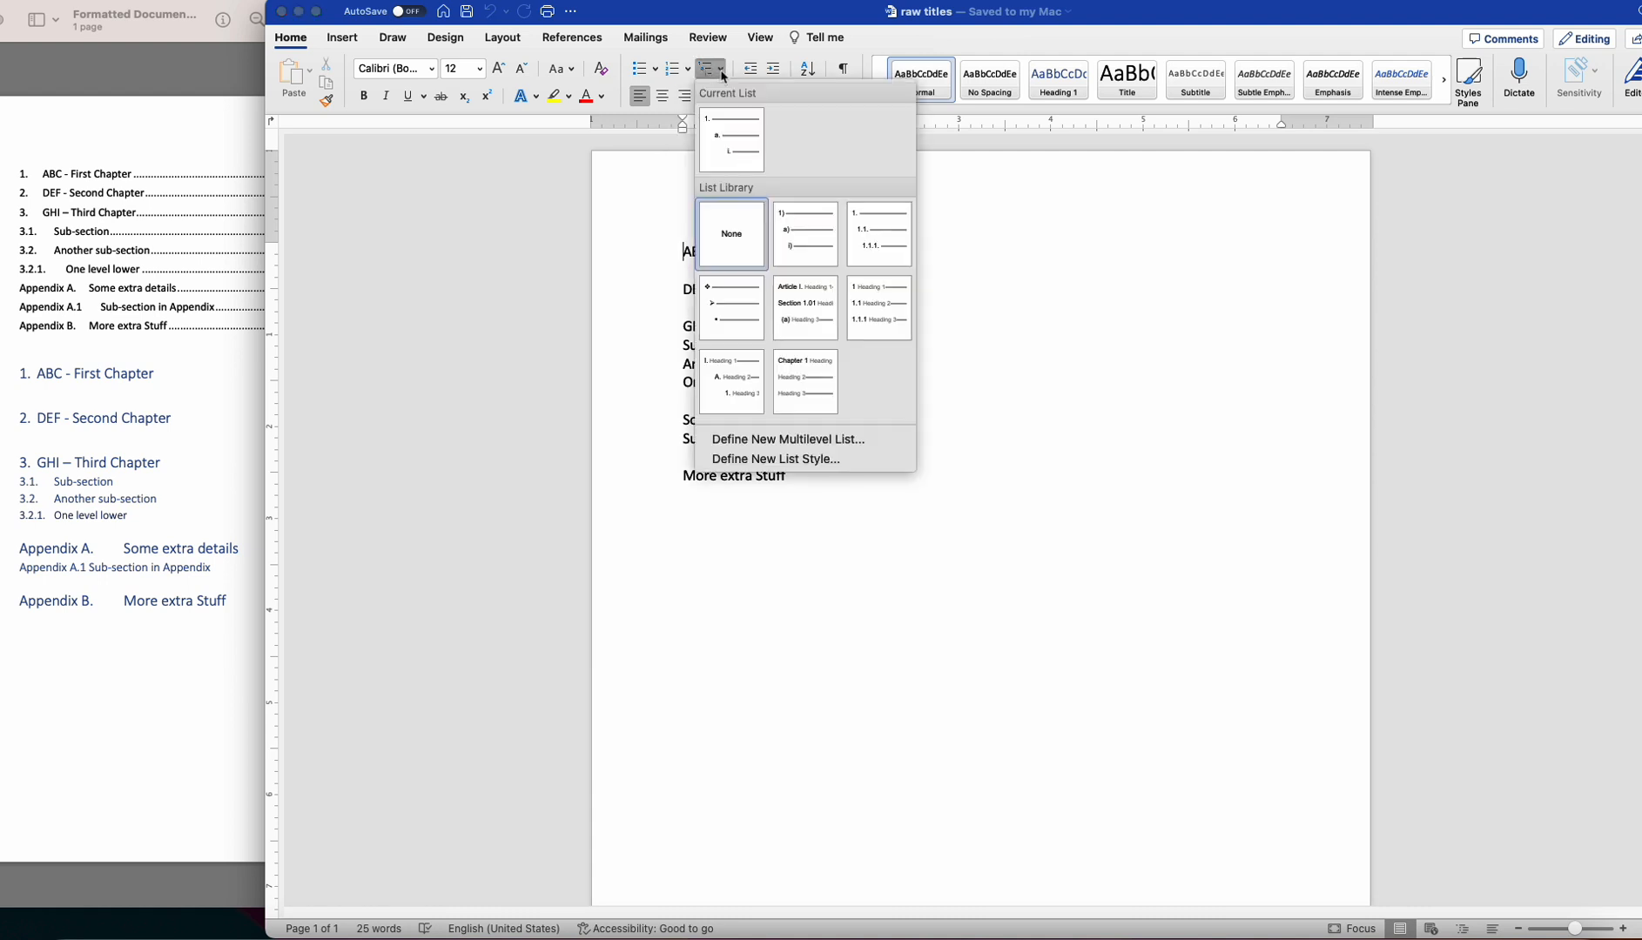
pyautogui.click(839, 444)
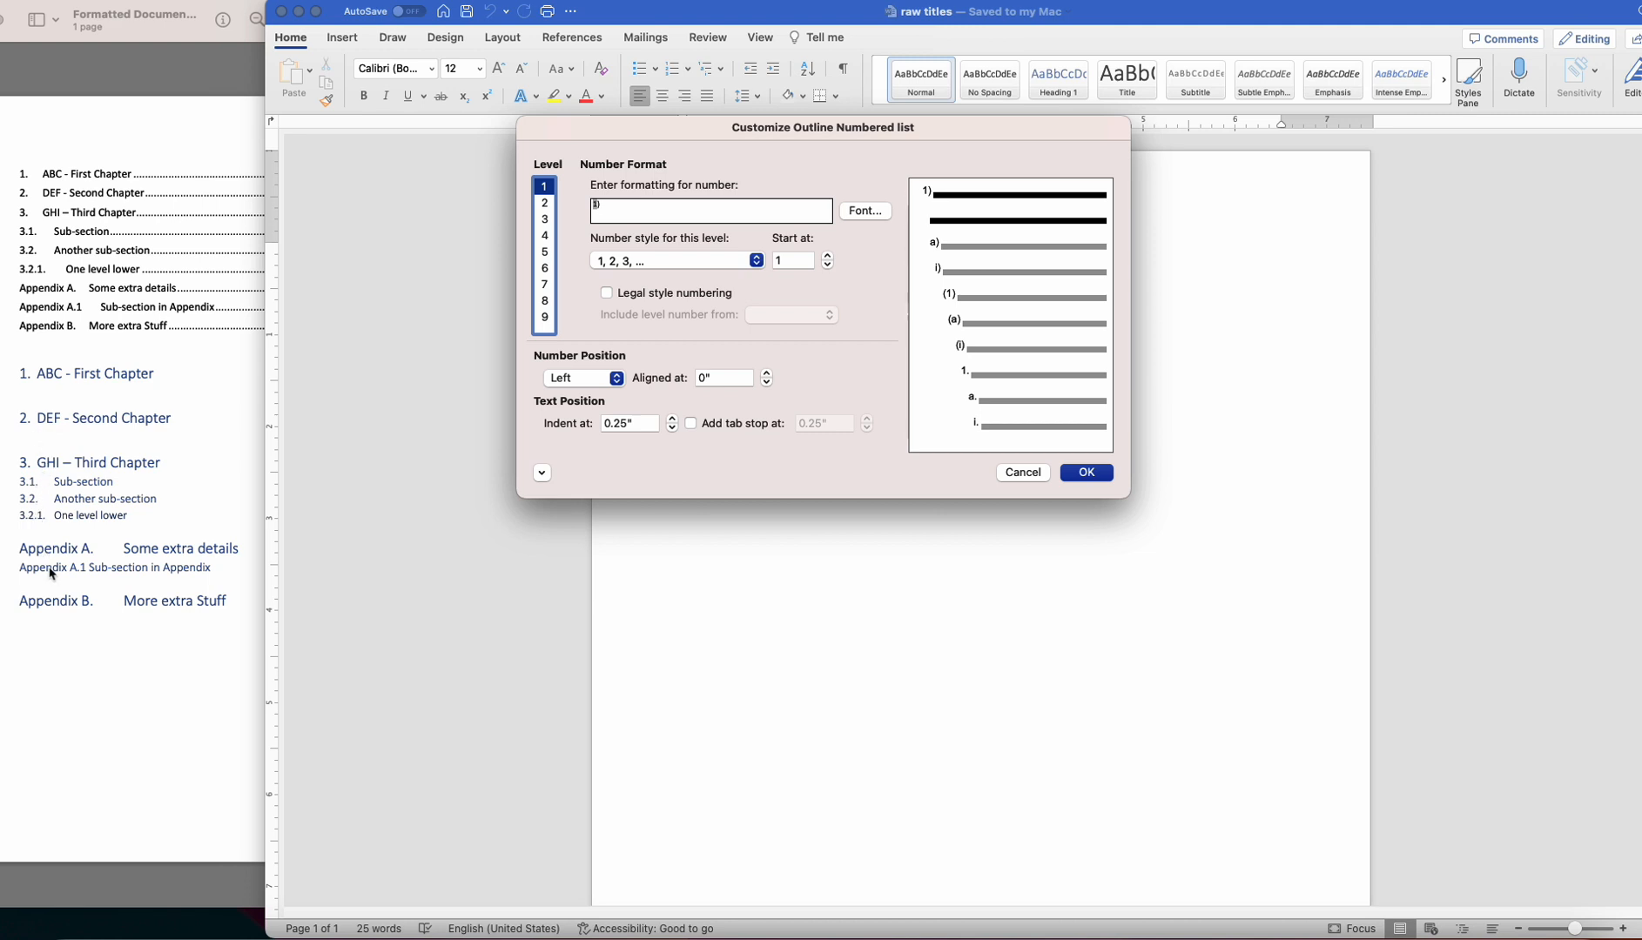
pyautogui.click(634, 207)
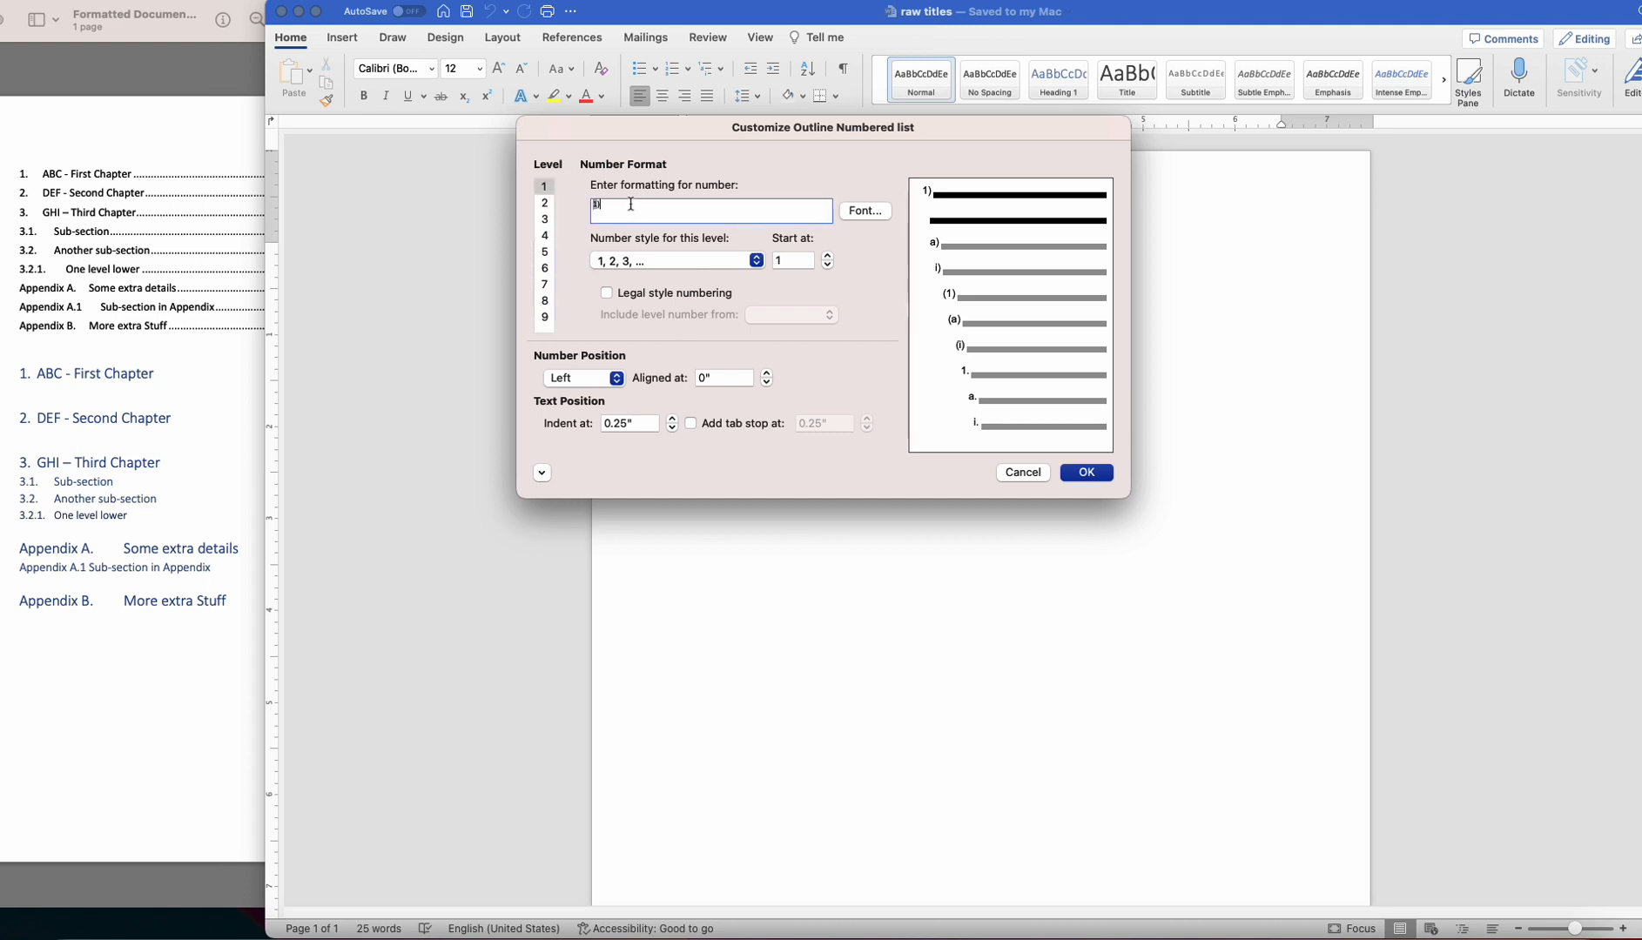
pyautogui.write('.')
pyautogui.click(542, 475)
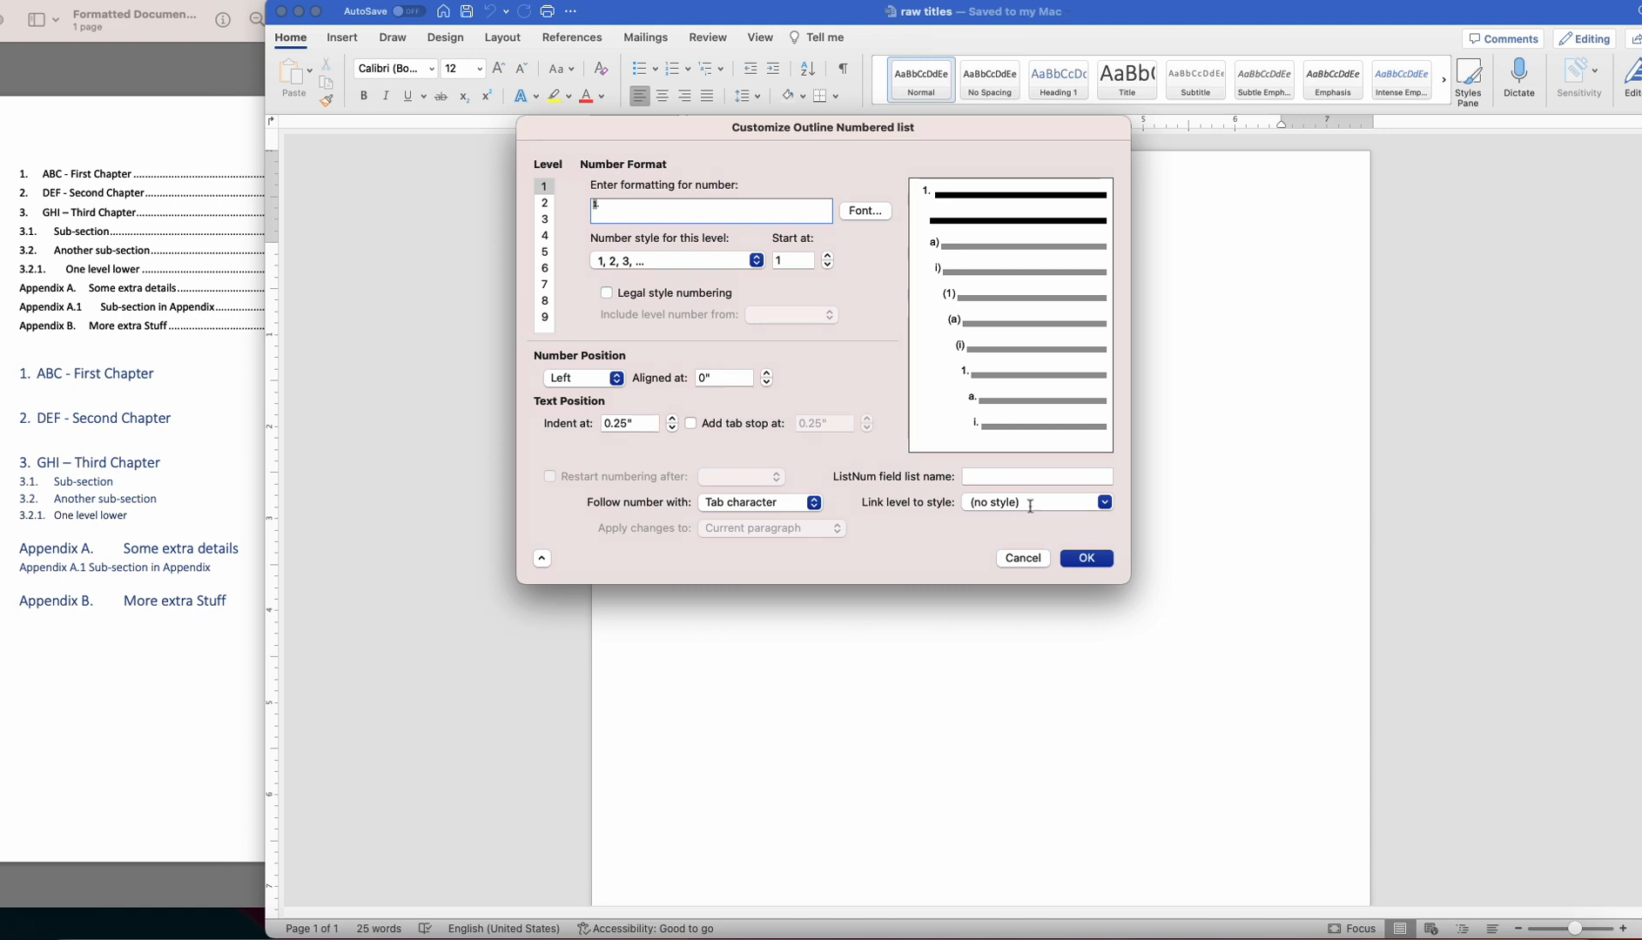
pyautogui.click(1104, 502)
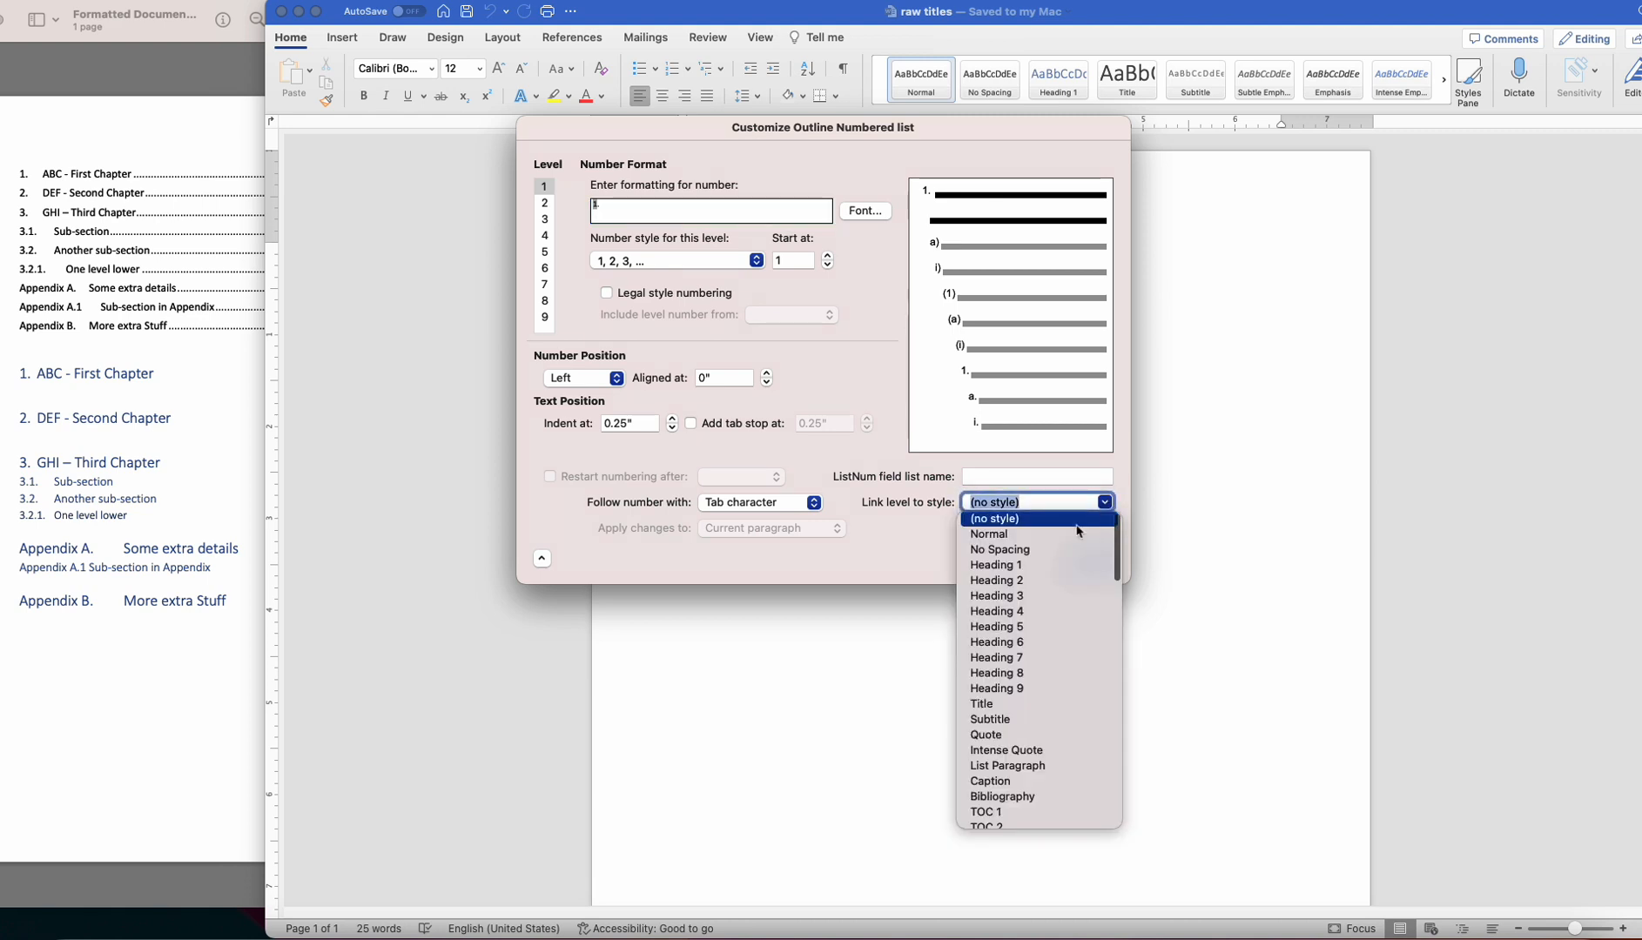
pyautogui.click(1017, 566)
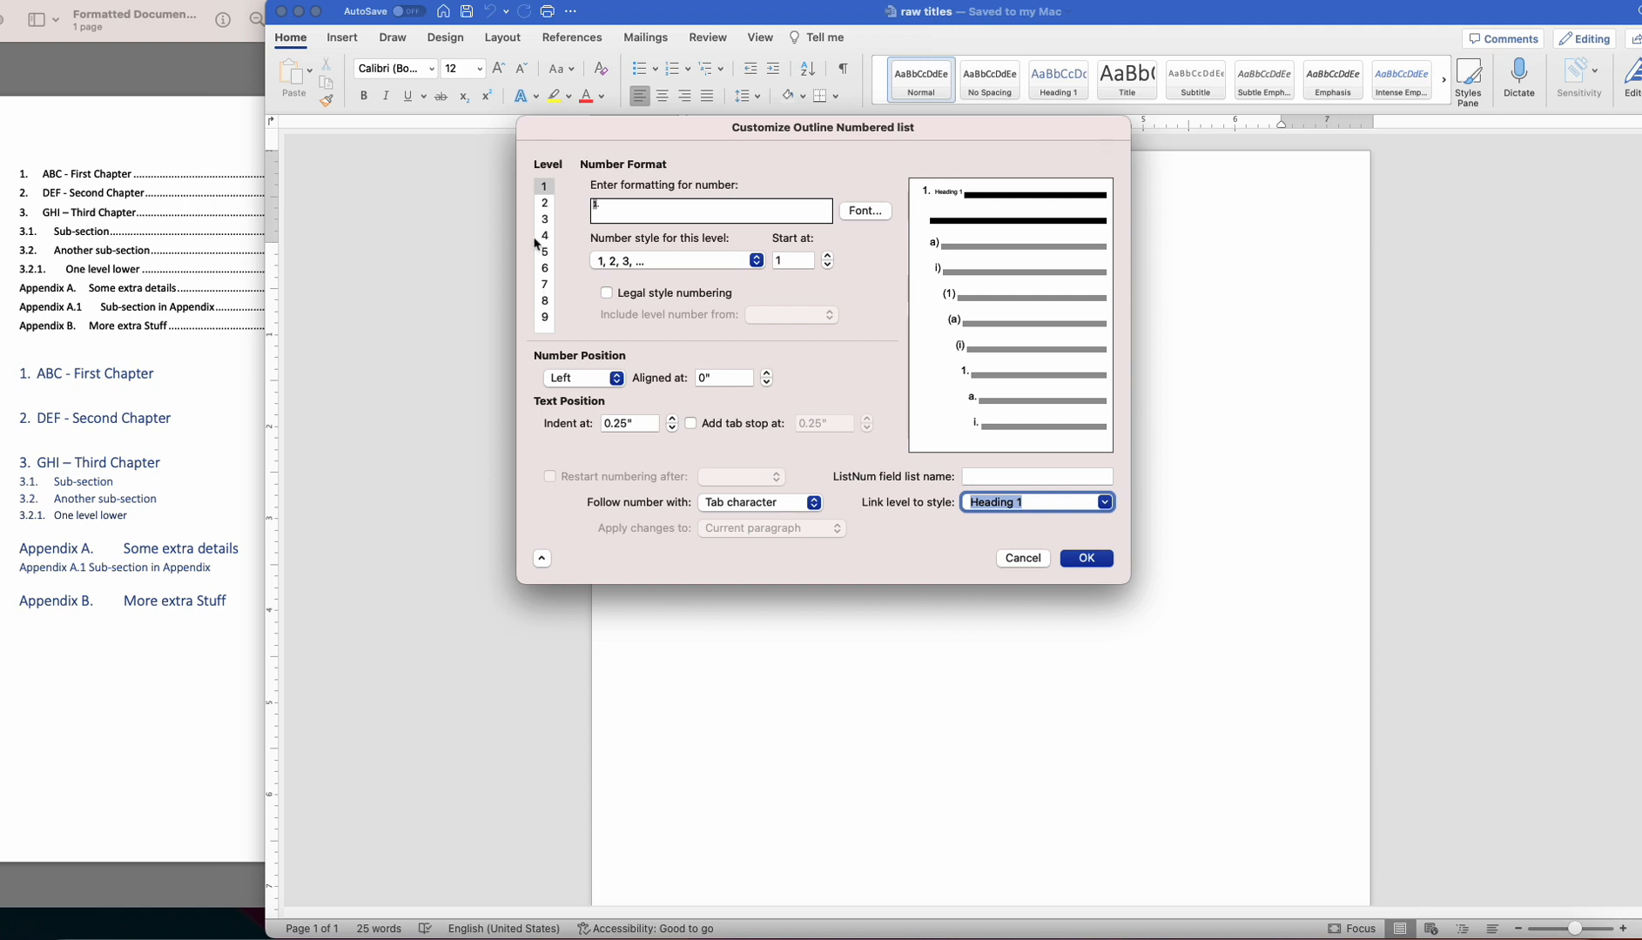
# Set the level 2 number format to "1.1.", combining the level 1 number with the 1, 2, 3 number style.
pyautogui.click(549, 209)
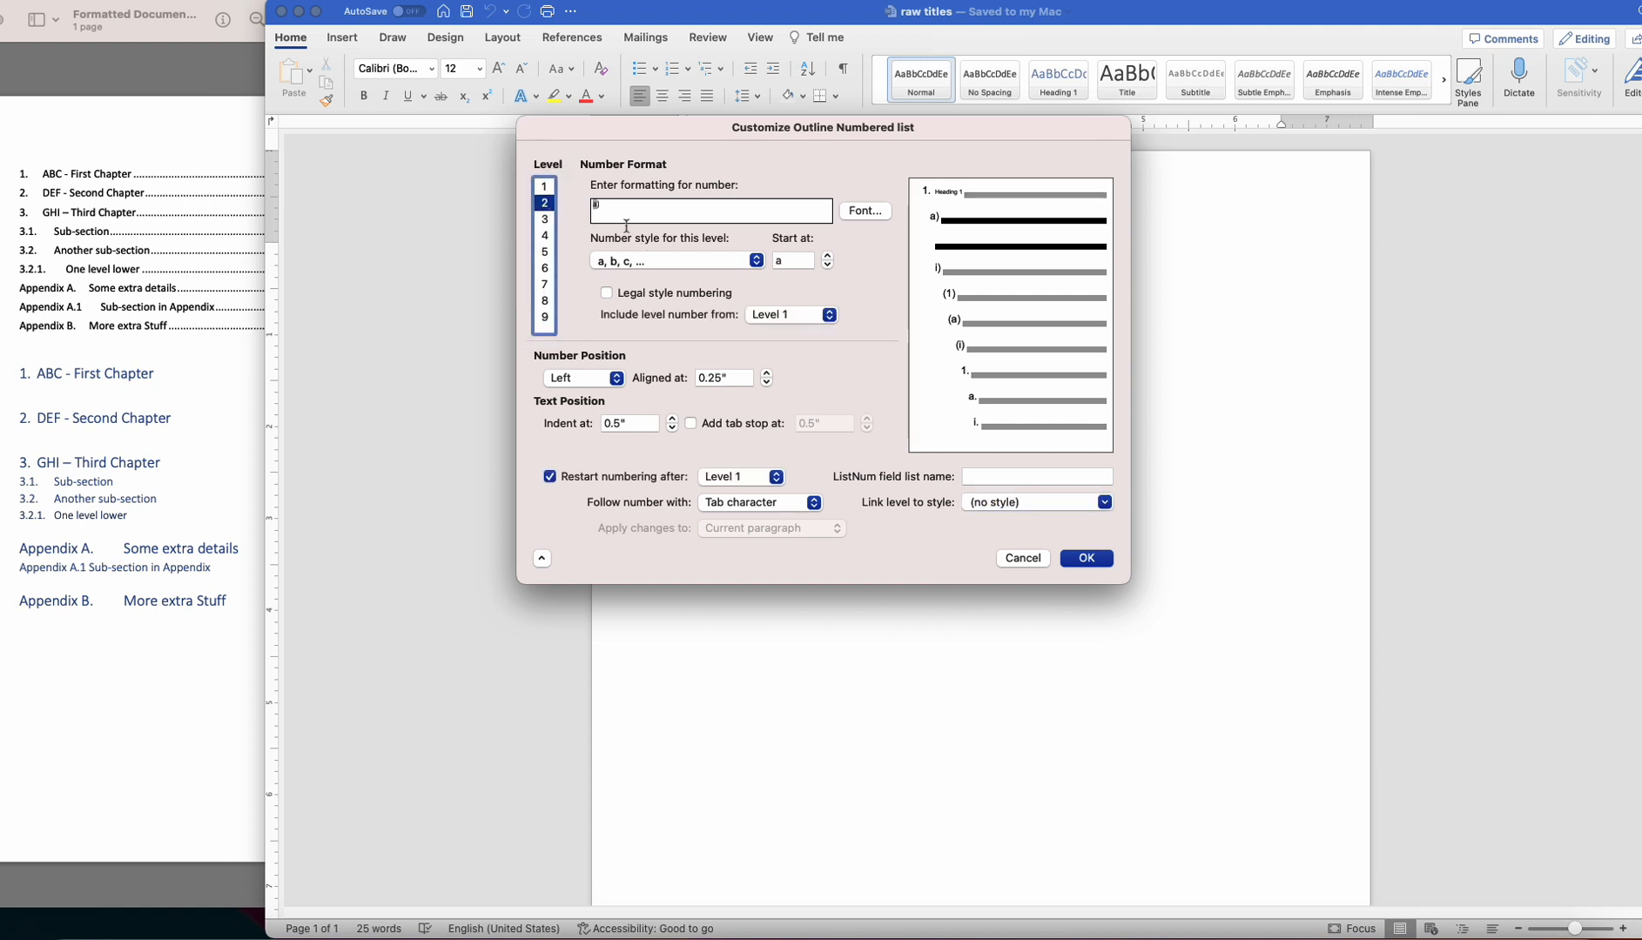
pyautogui.click(609, 206)
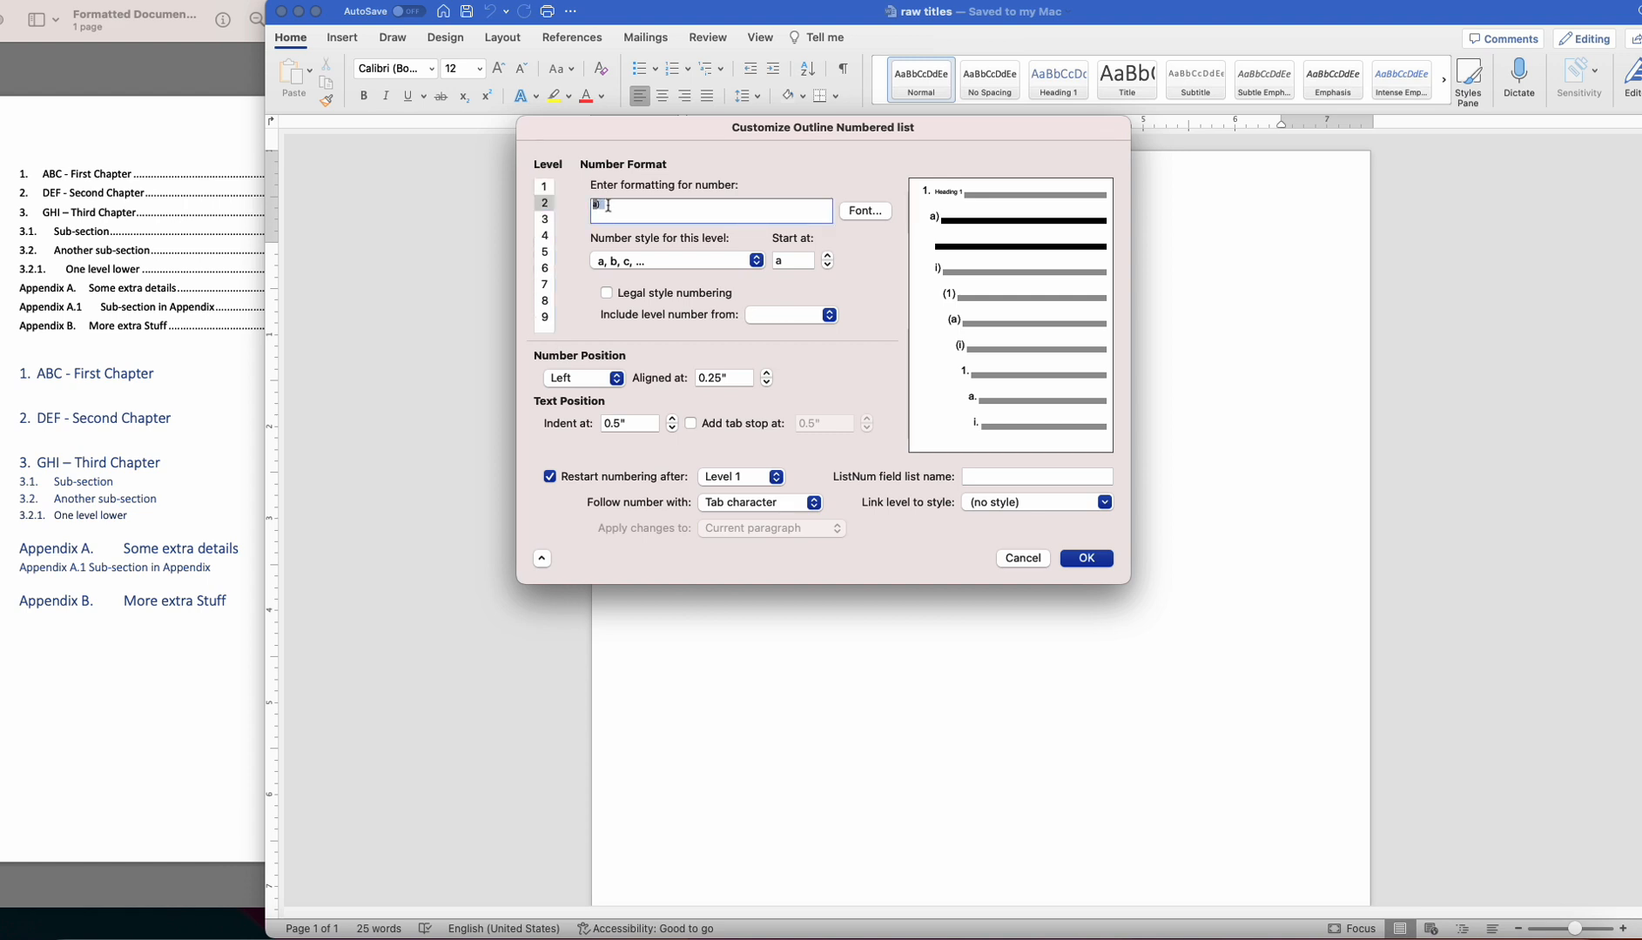
pyautogui.press('BackSpace')
pyautogui.click(783, 316)
pyautogui.click(783, 322)
pyautogui.click(757, 260)
pyautogui.click(748, 280)
pyautogui.write('.1.')
# Align the level 2 number at 0, indent its text at 0.25 and link the level to Heading 2.
pyautogui.click(743, 381)
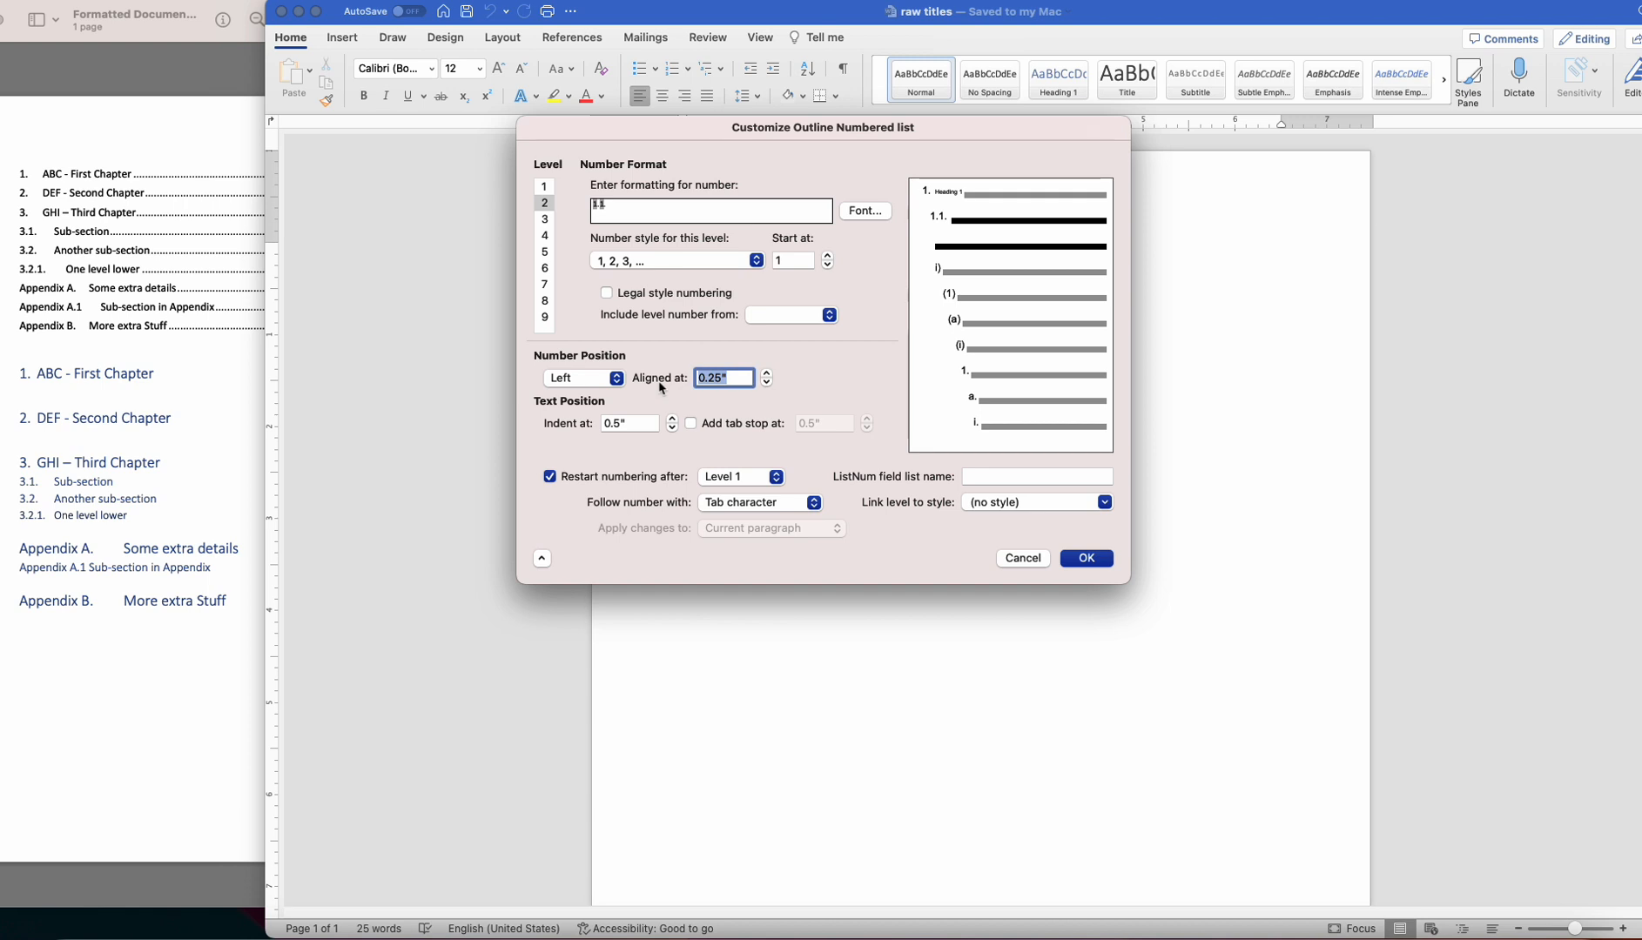
pyautogui.write('0')
pyautogui.press('Tab')
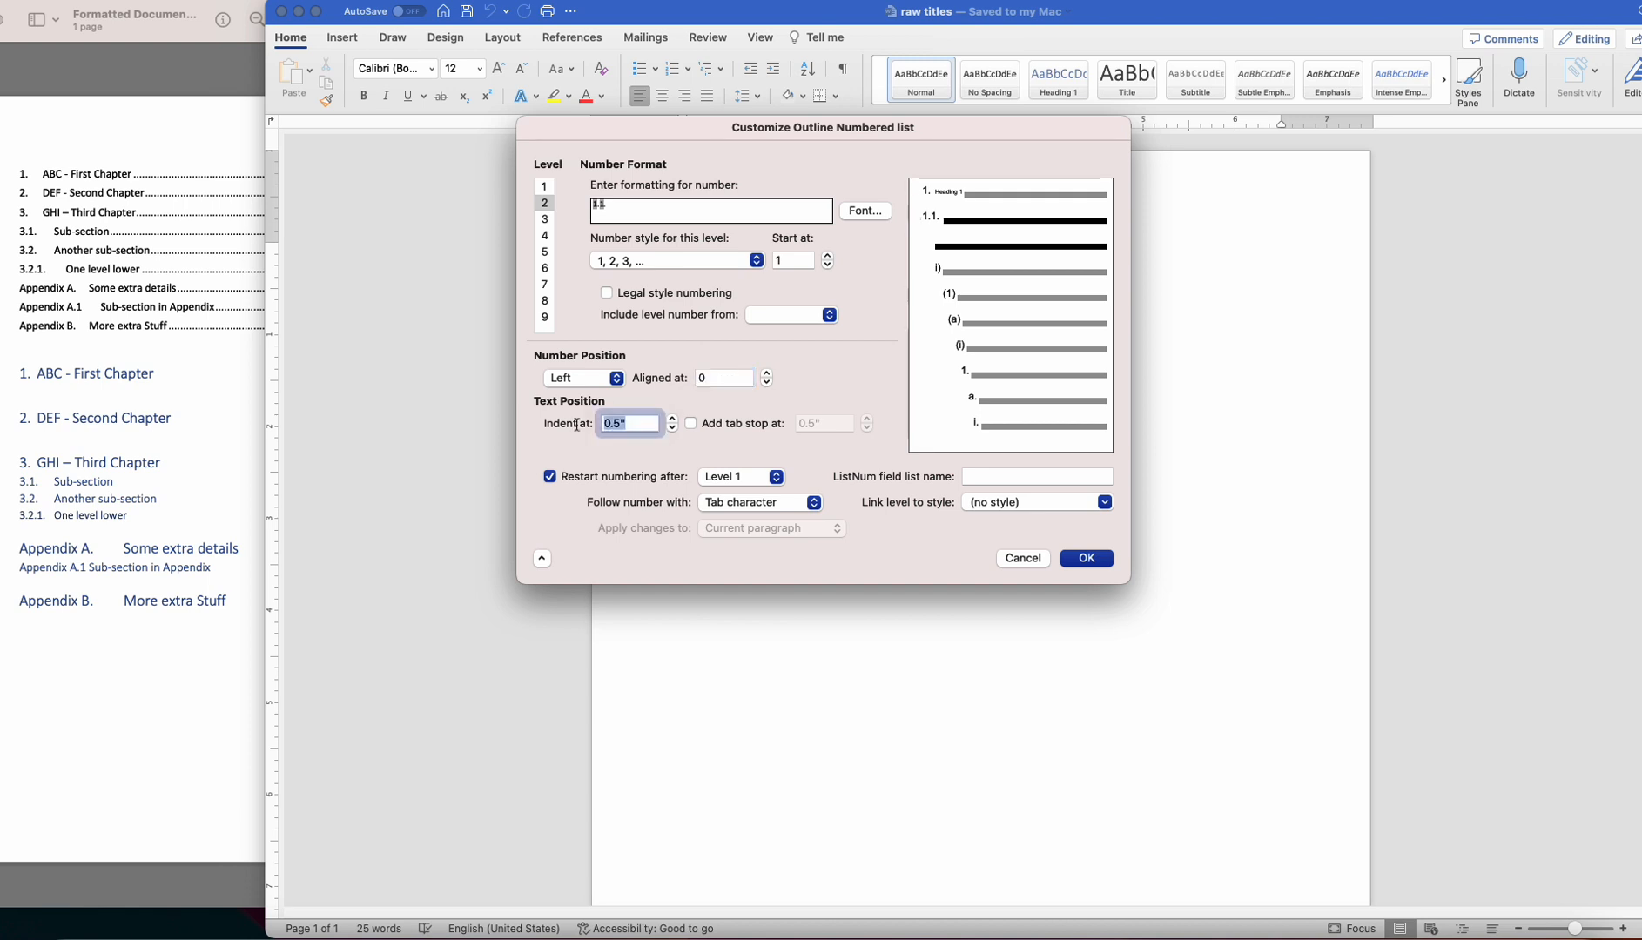
pyautogui.write('0.25')
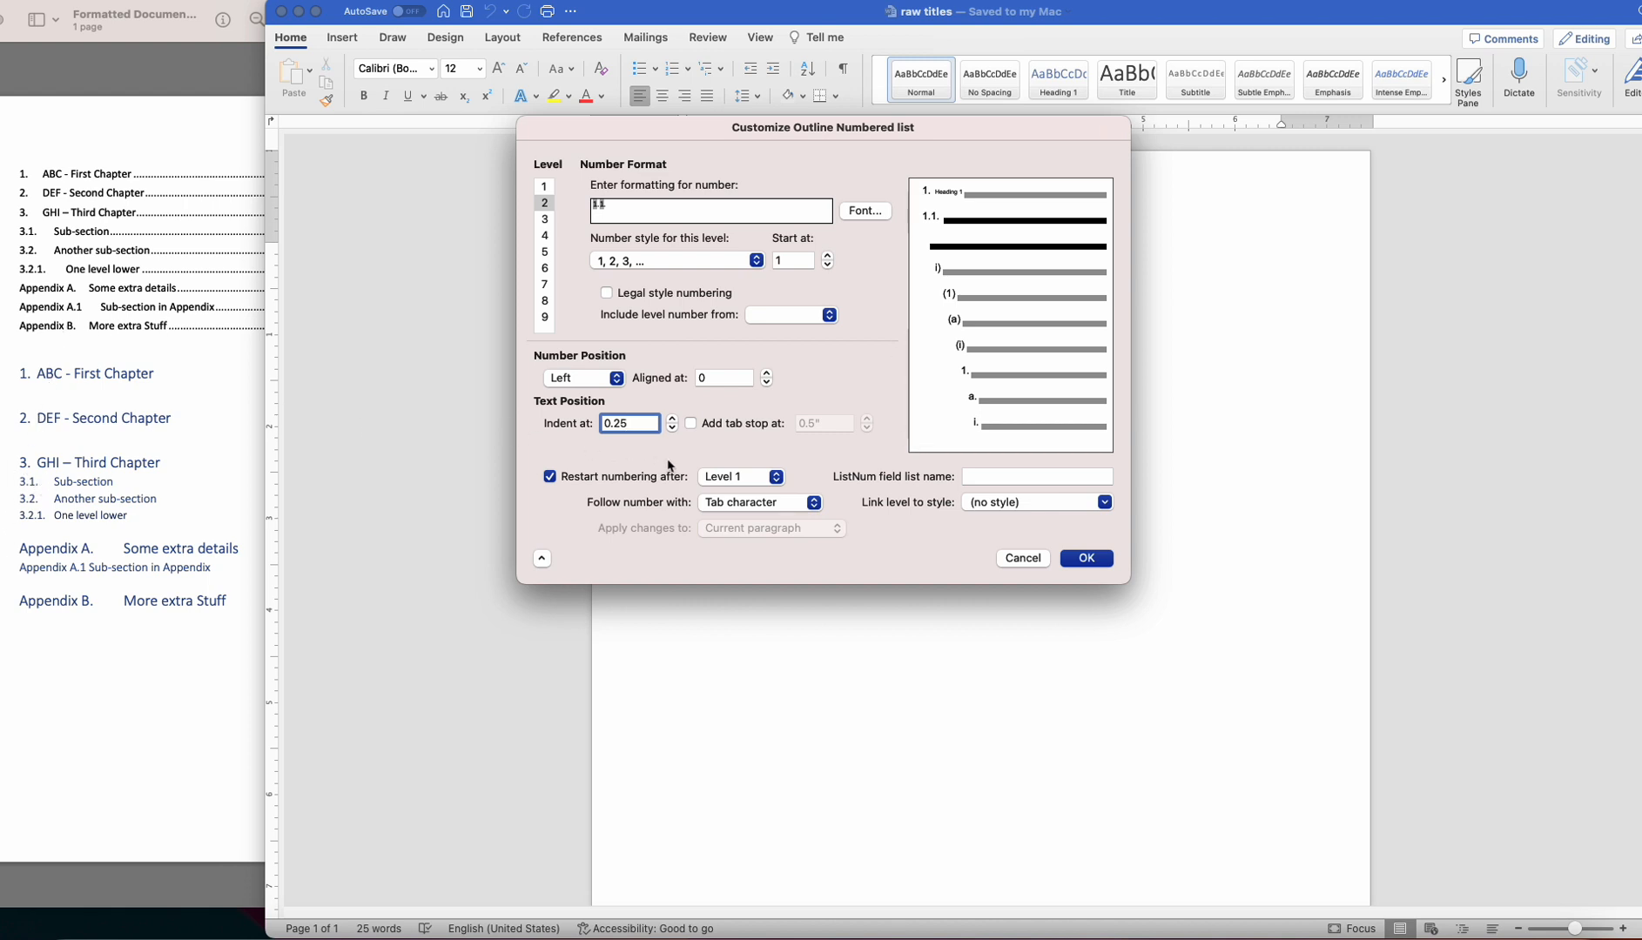
pyautogui.click(1102, 503)
pyautogui.click(1035, 574)
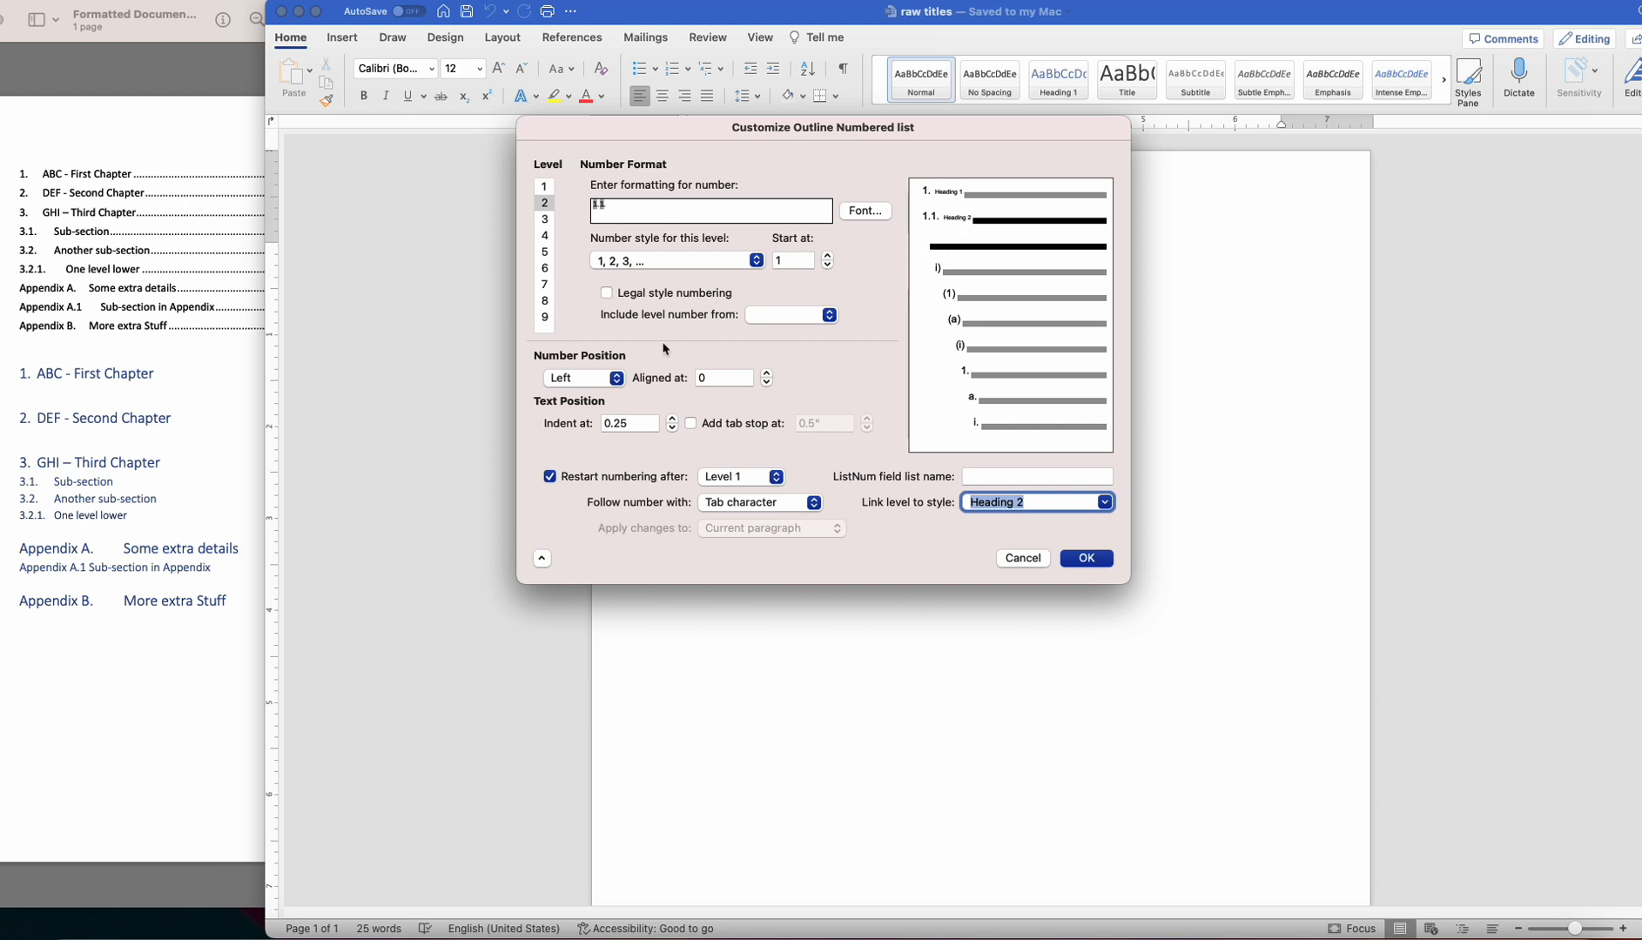
# Set the level 3 number format to "1.1.1.", including the level 1 and level 2 numbers and using the 1, 2, 3 number style.
pyautogui.click(544, 221)
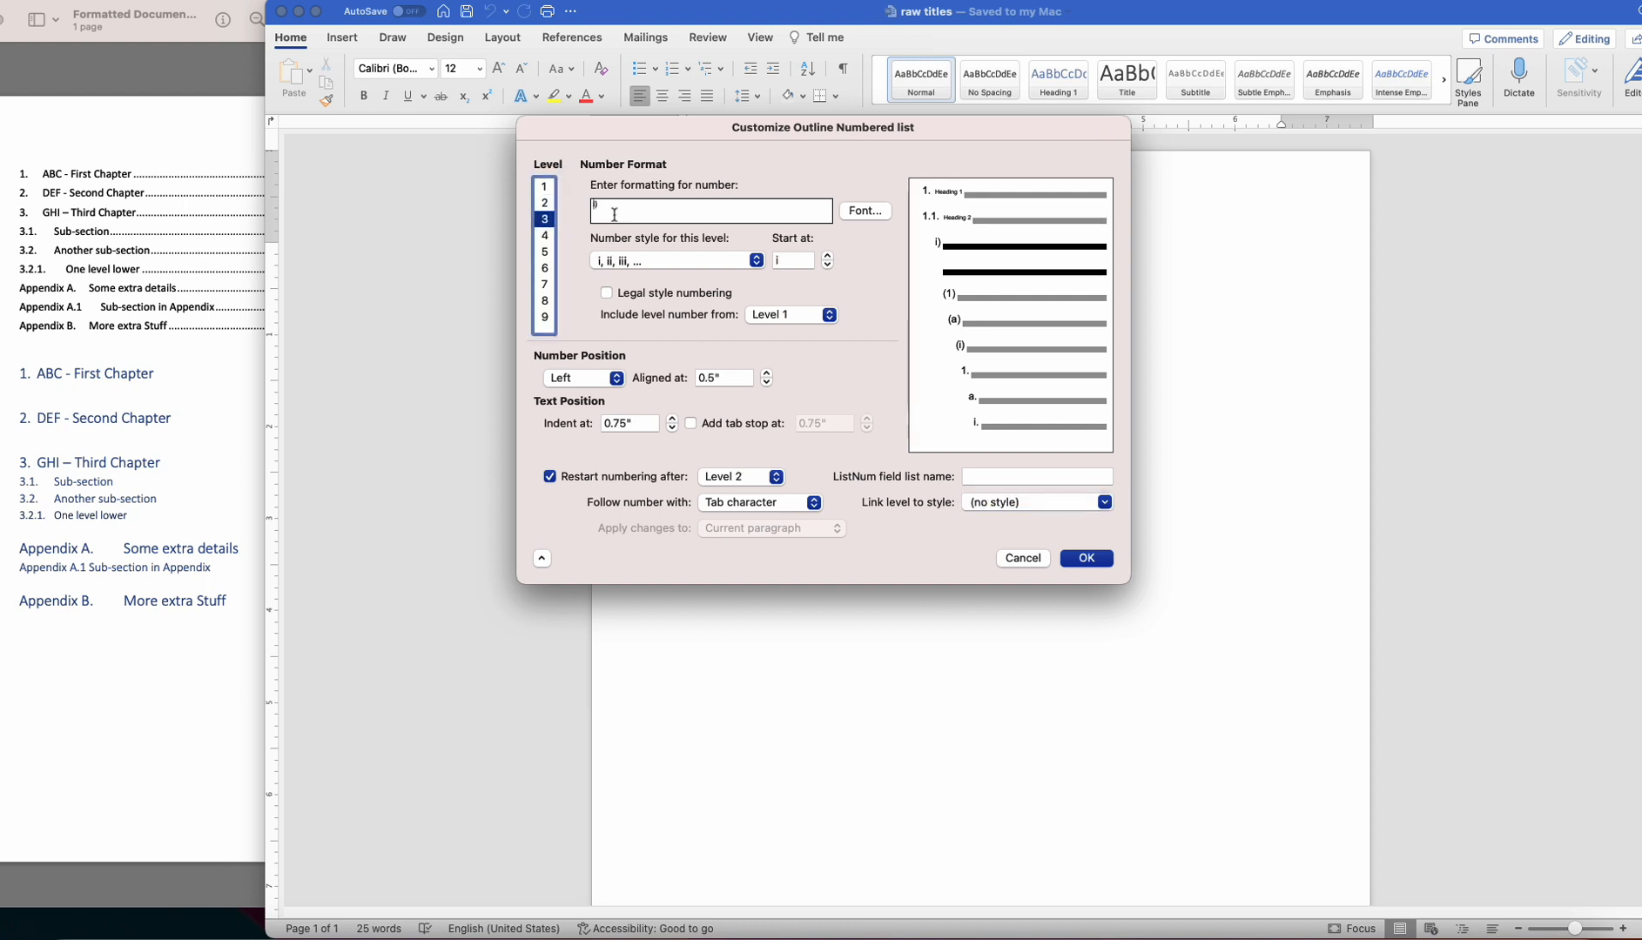
pyautogui.click(609, 211)
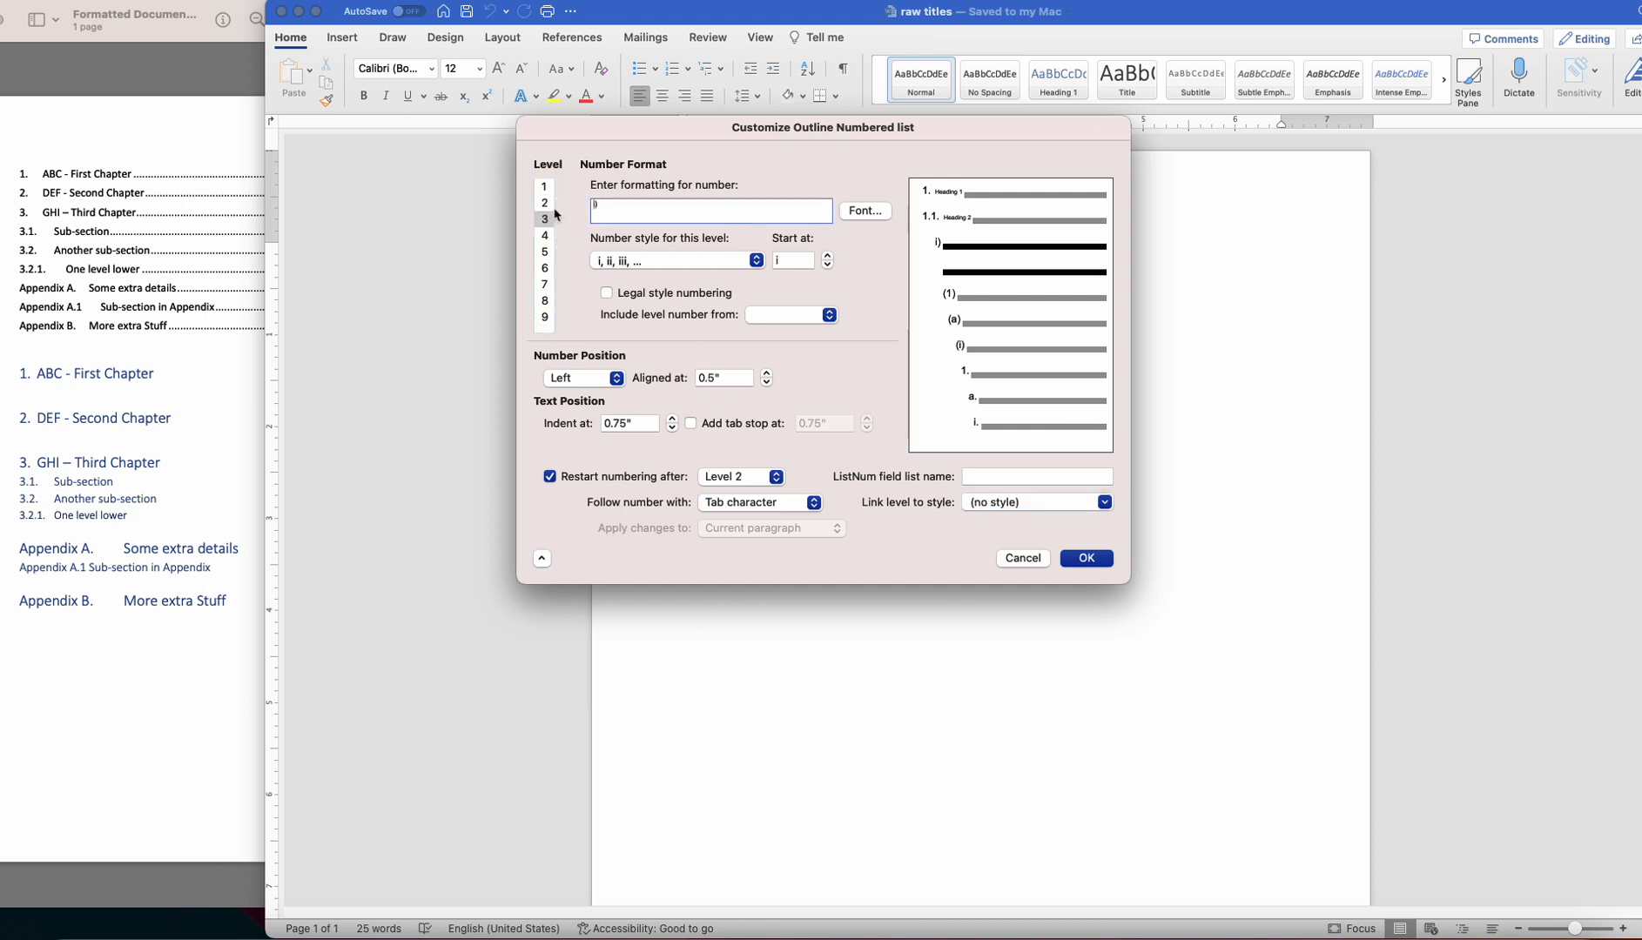
pyautogui.moveTo(659, 207); pyautogui.dragTo(542, 202)
pyautogui.click(789, 316)
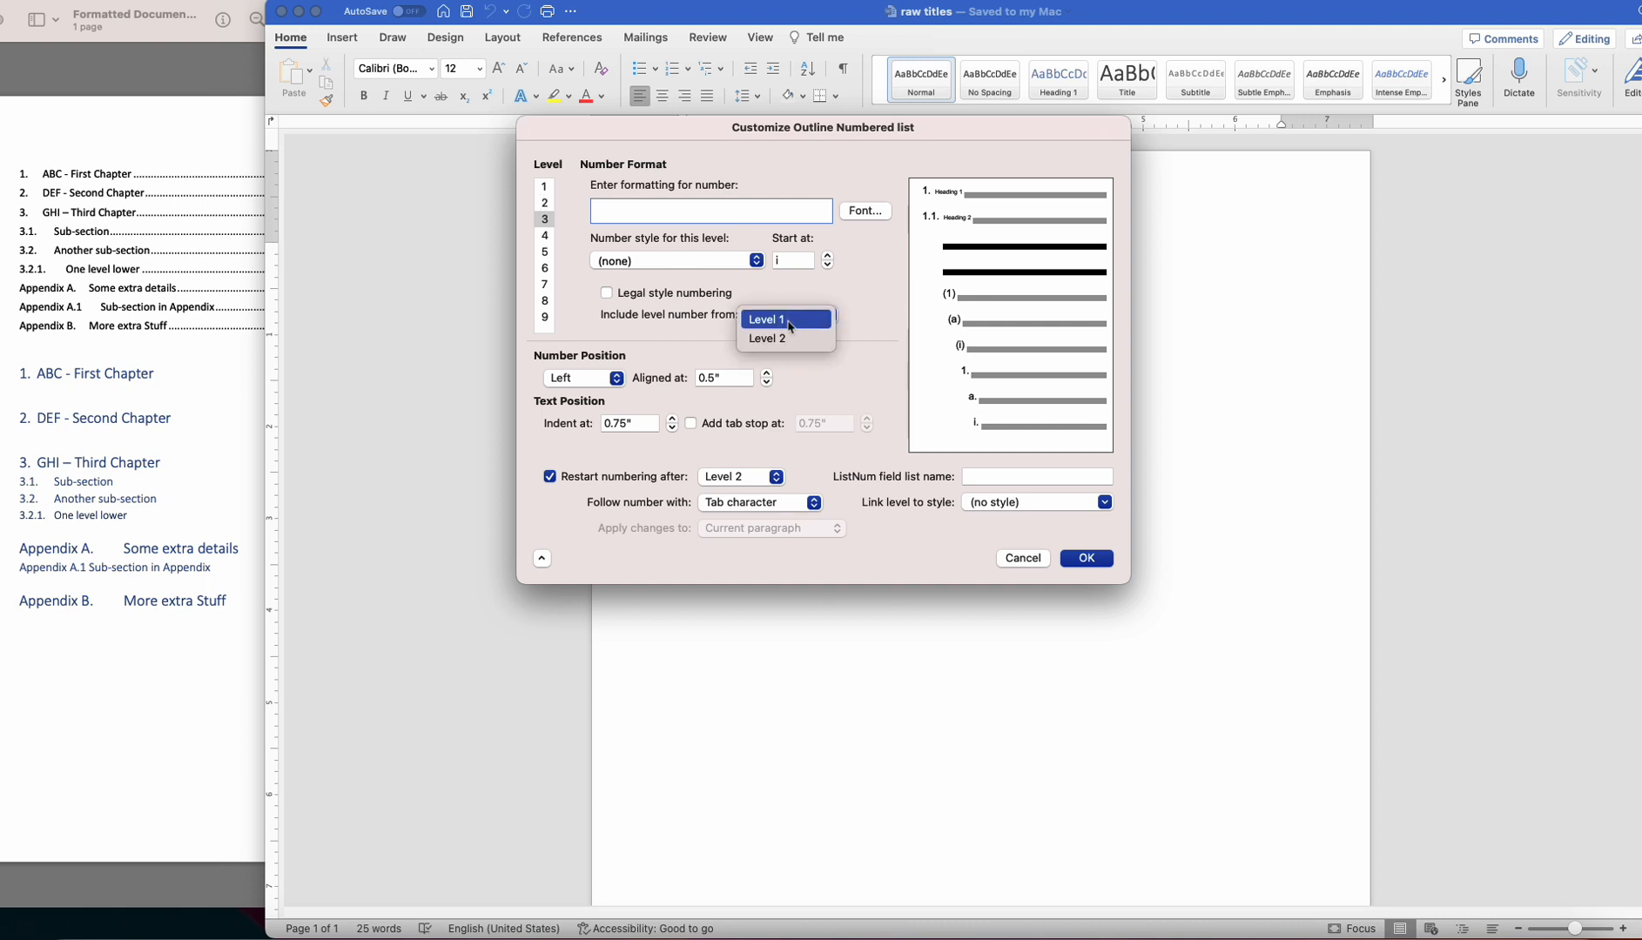
pyautogui.click(786, 320)
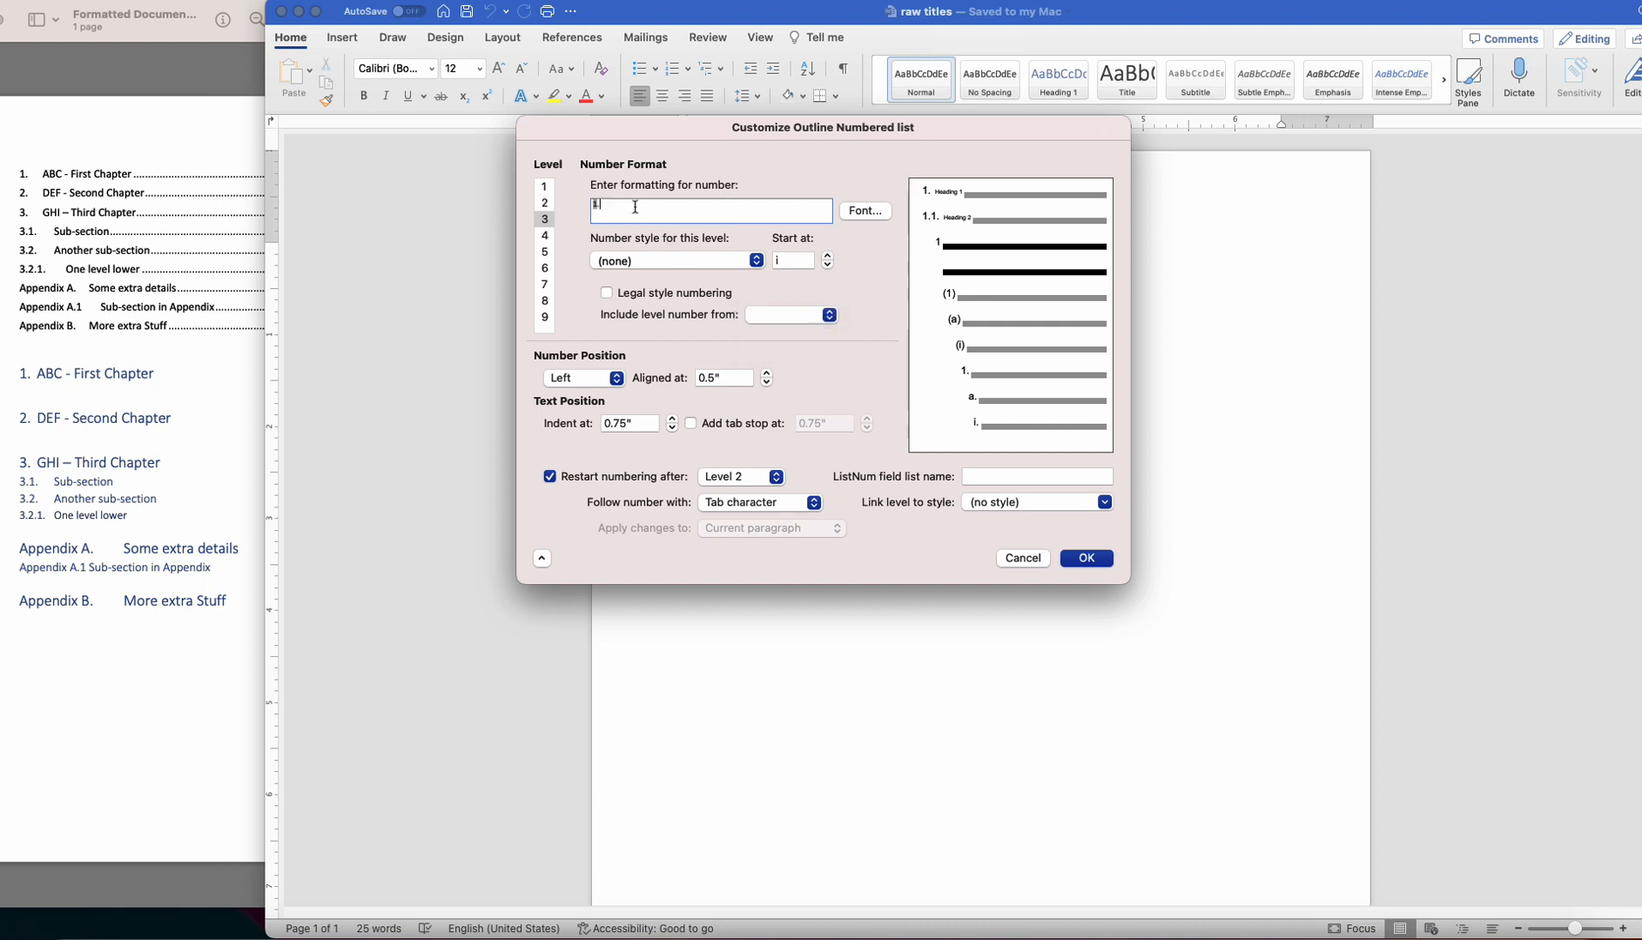
pyautogui.write('.')
pyautogui.click(790, 317)
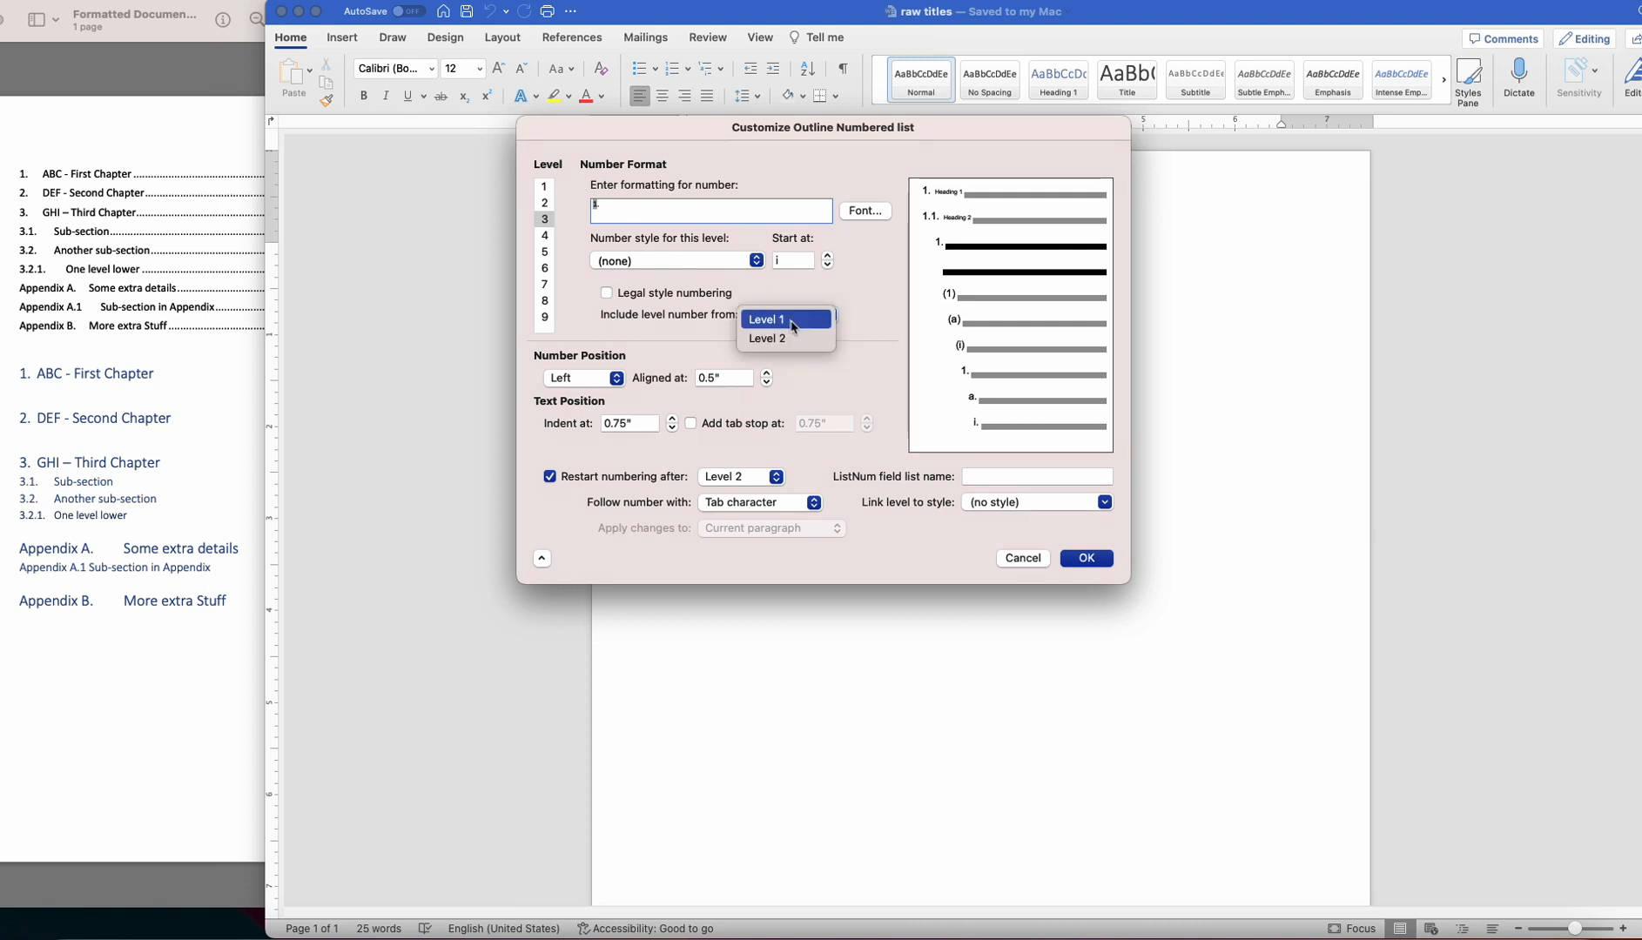
pyautogui.click(789, 339)
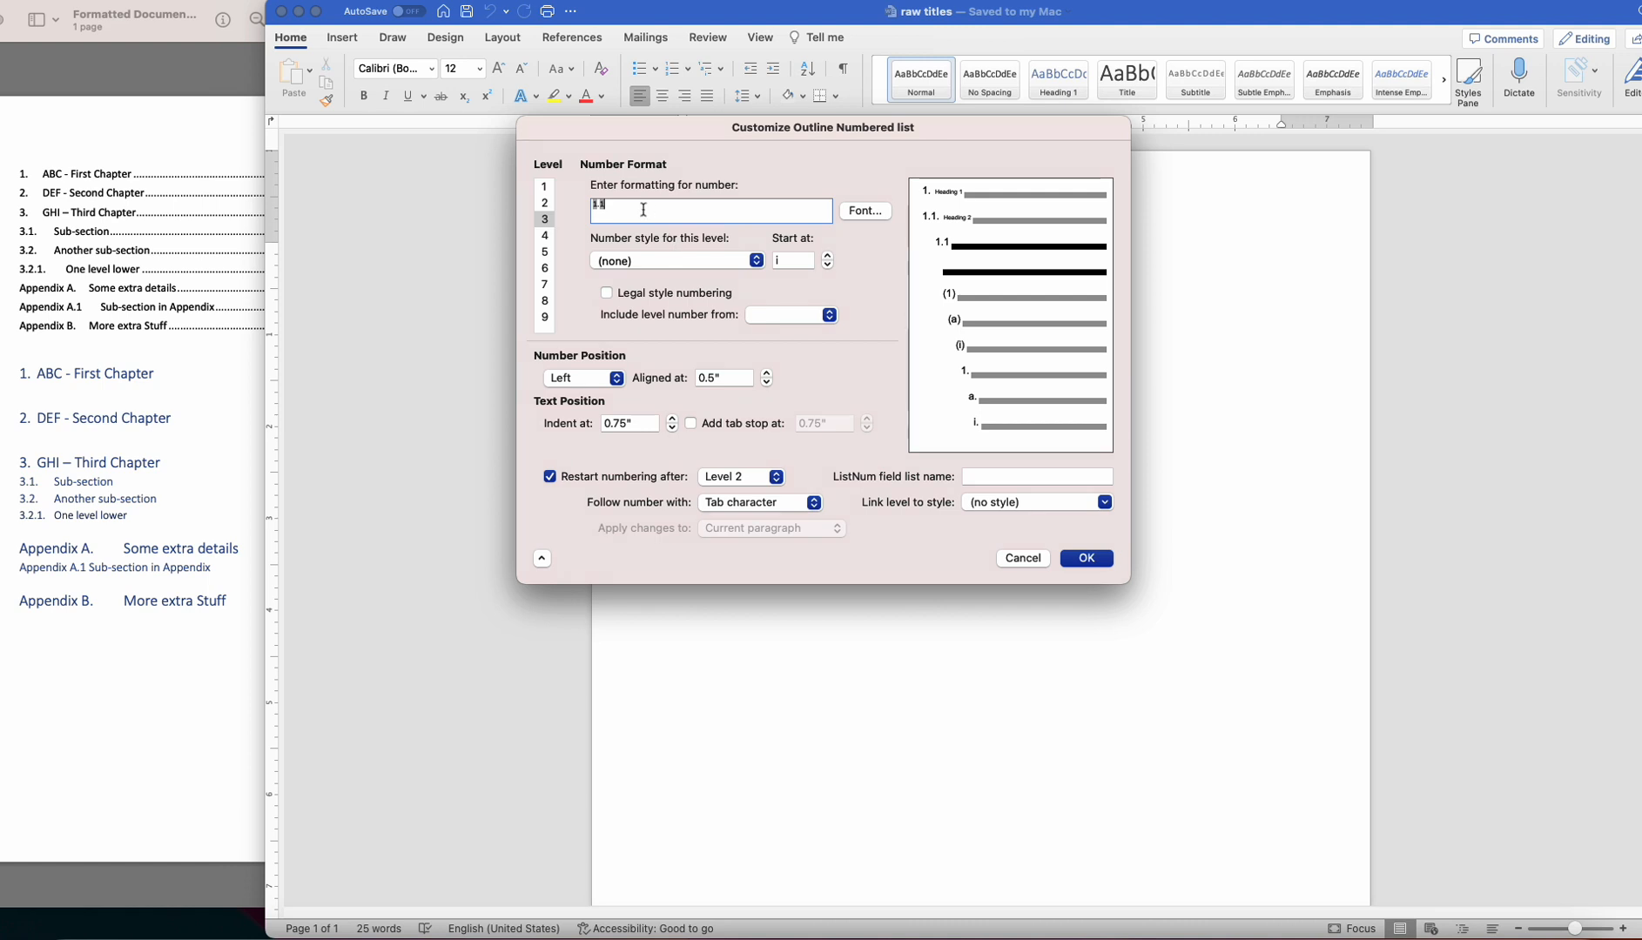
pyautogui.write('.')
pyautogui.click(755, 261)
pyautogui.click(734, 275)
# Align the level 3 number at 0, indent its text at 0.25 and link the level to Heading 3.
pyautogui.click(736, 382)
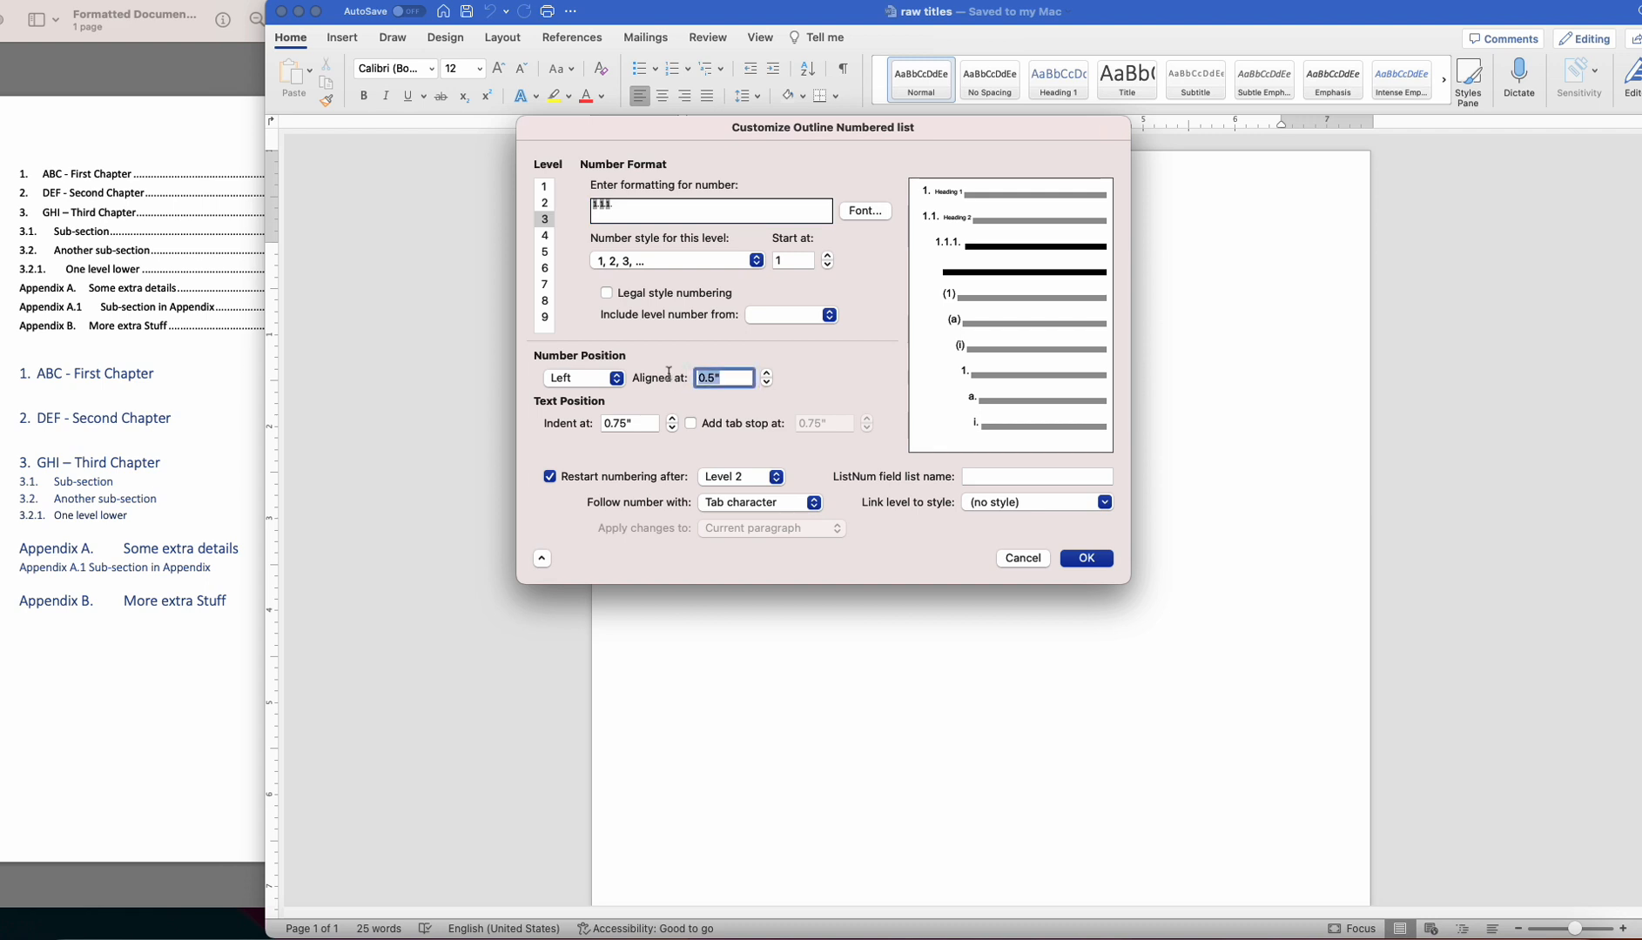
pyautogui.write('0')
pyautogui.press('Tab')
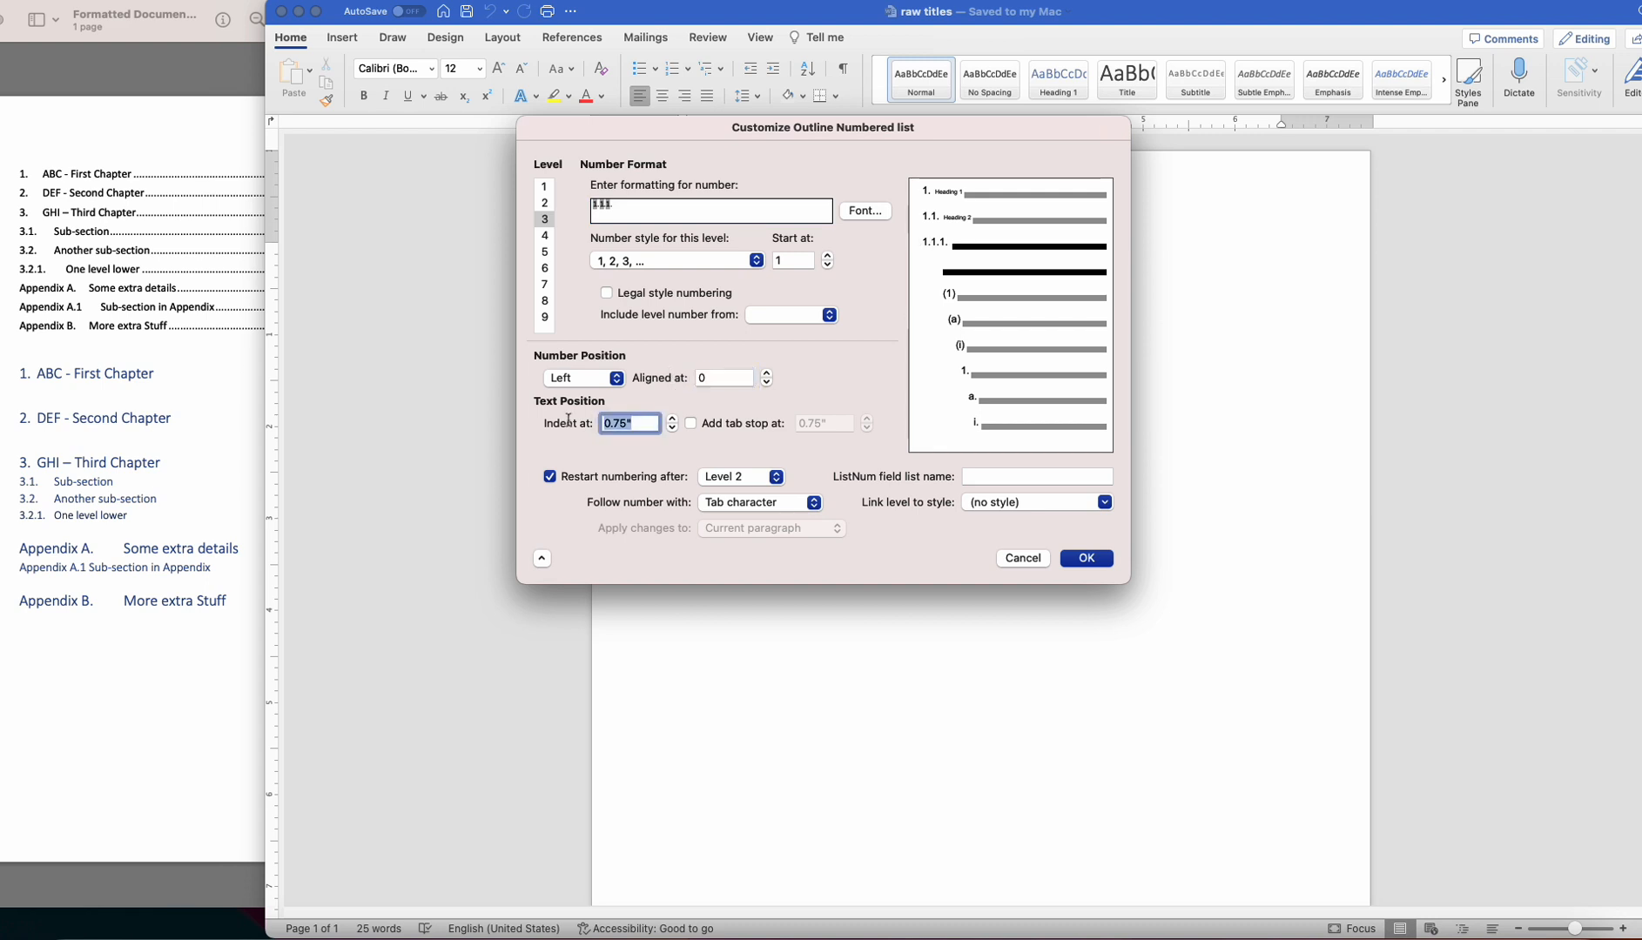
pyautogui.write('0.25')
pyautogui.press('Tab')
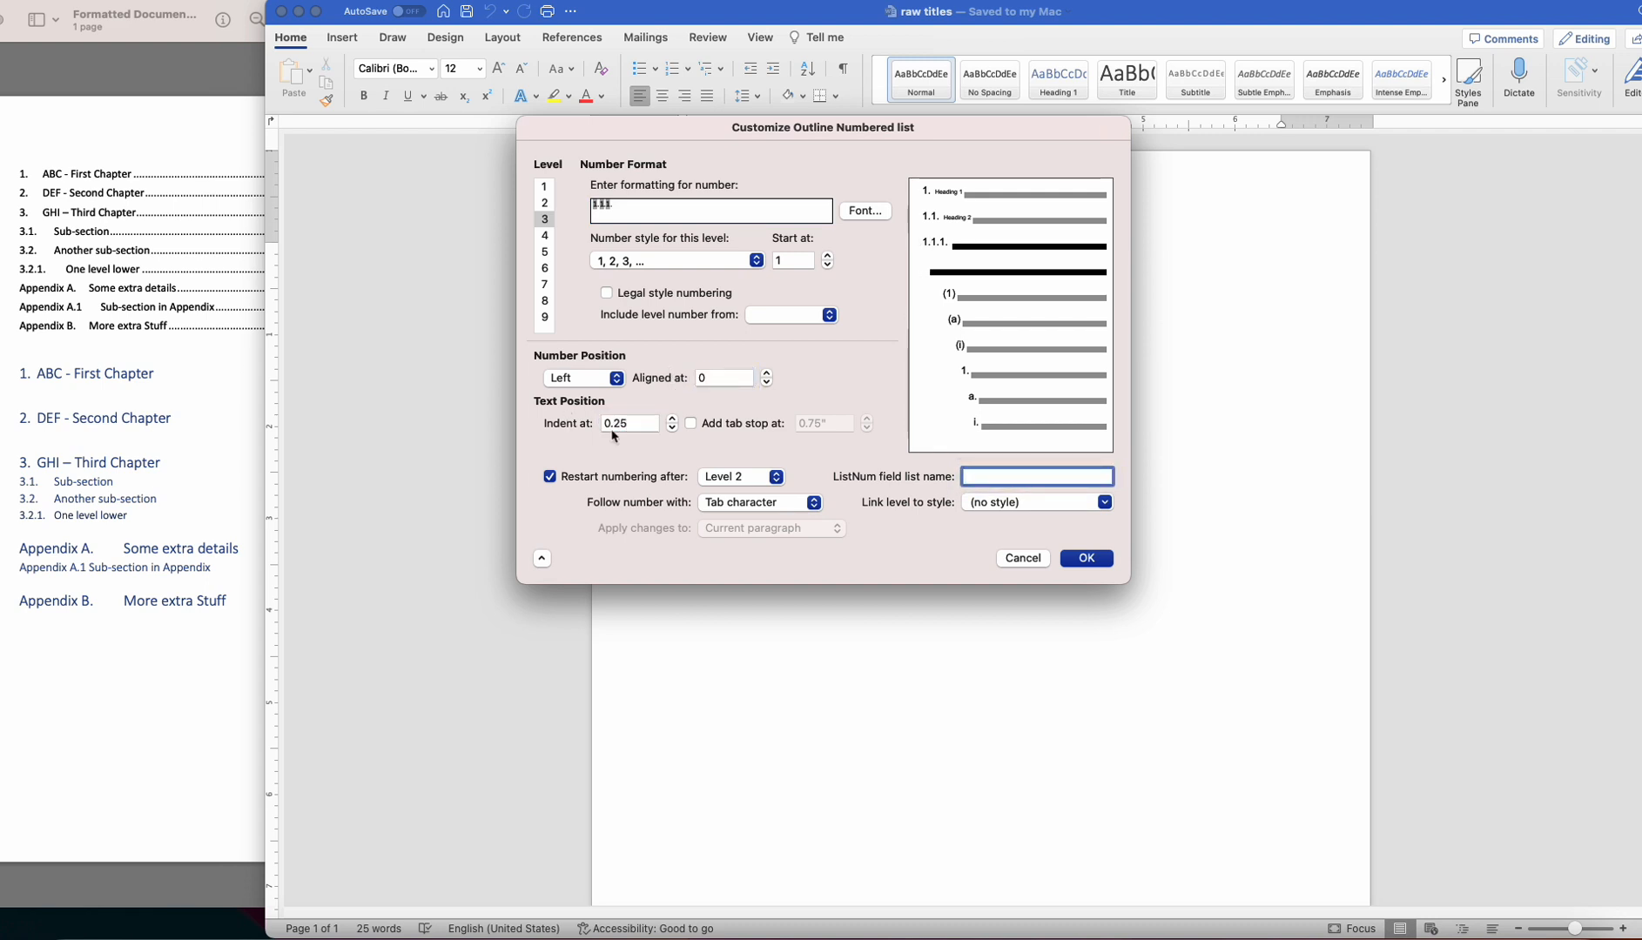
pyautogui.click(1104, 503)
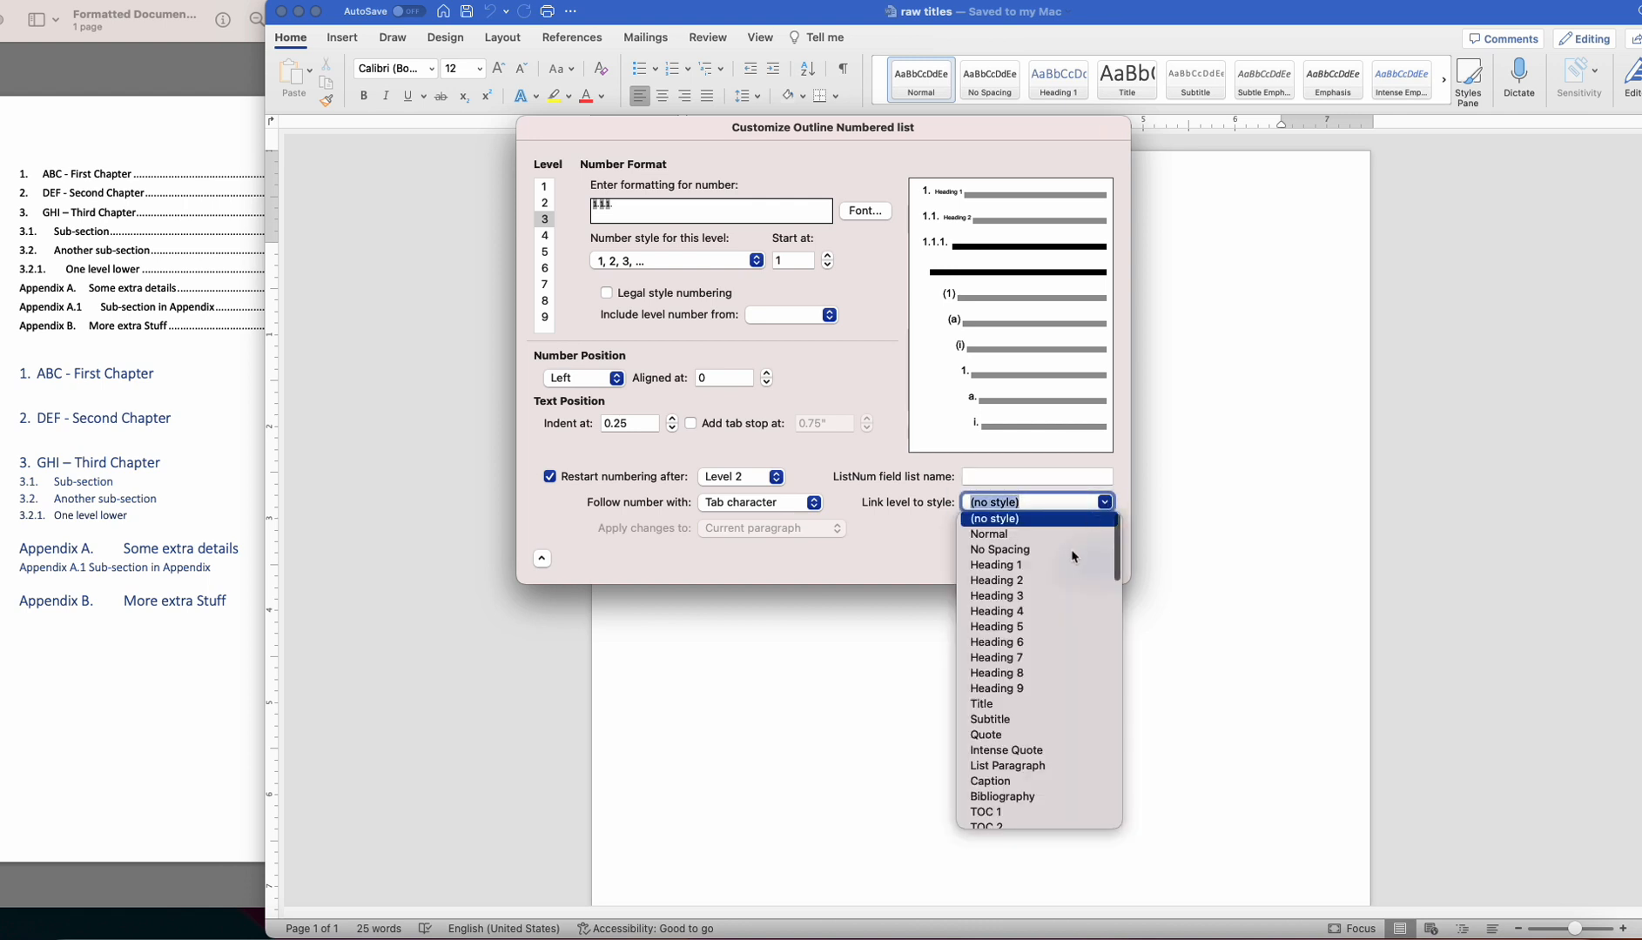
pyautogui.click(1023, 597)
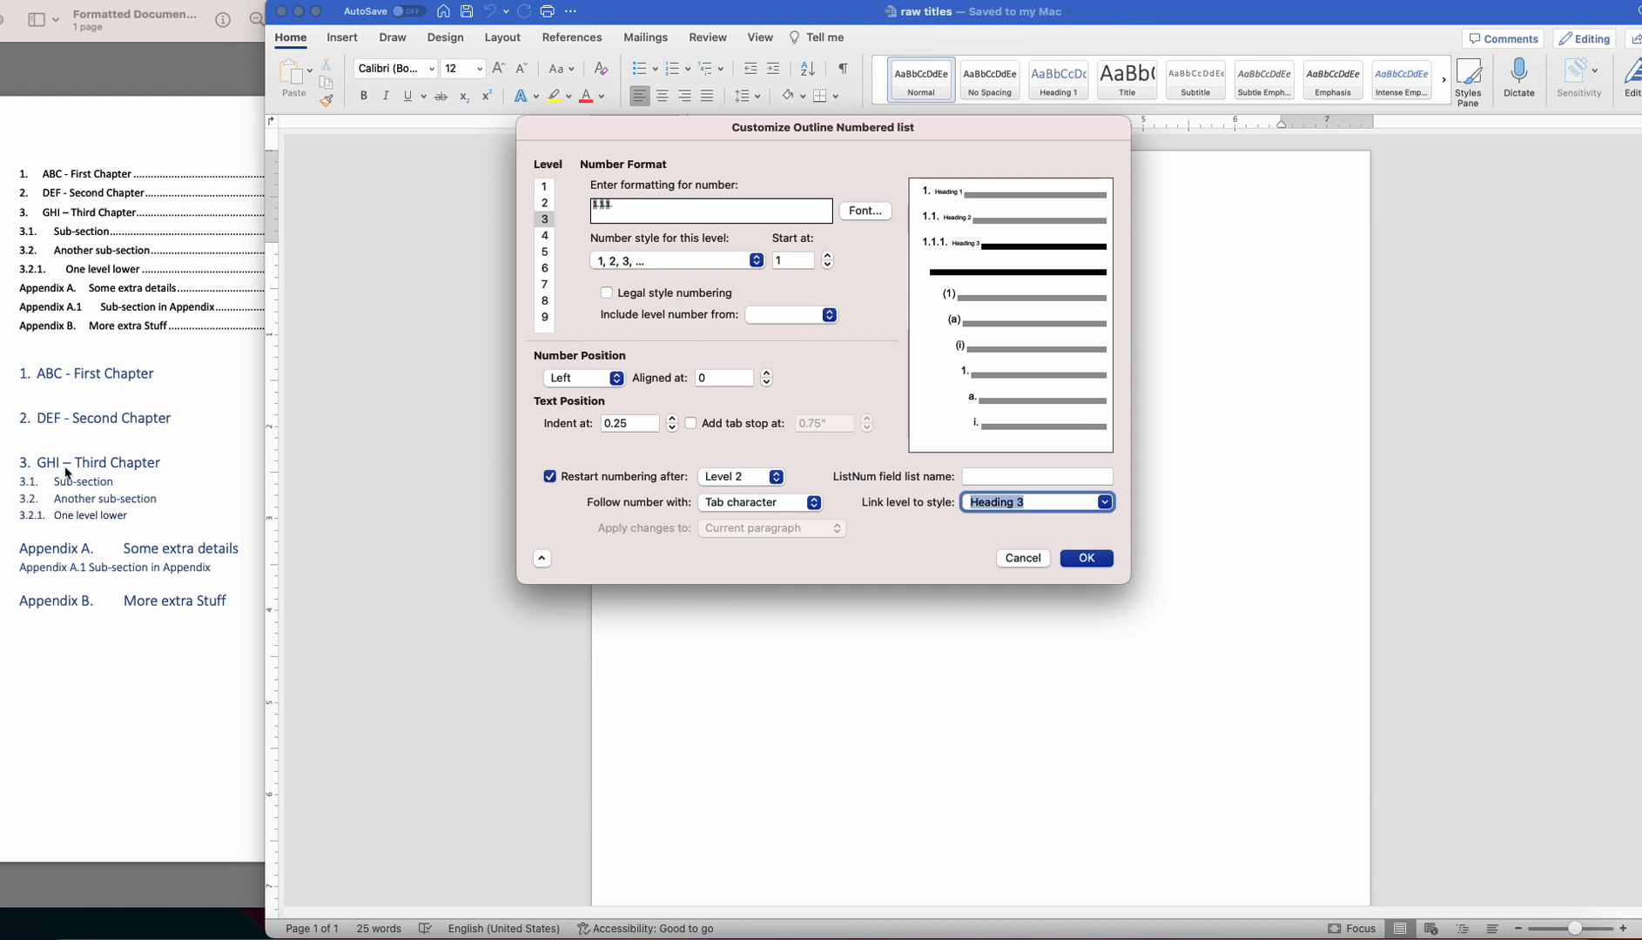
# Set the level 7 number format to "Appendix A", using the A, B, C number style after the word "Appendix".
pyautogui.click(545, 285)
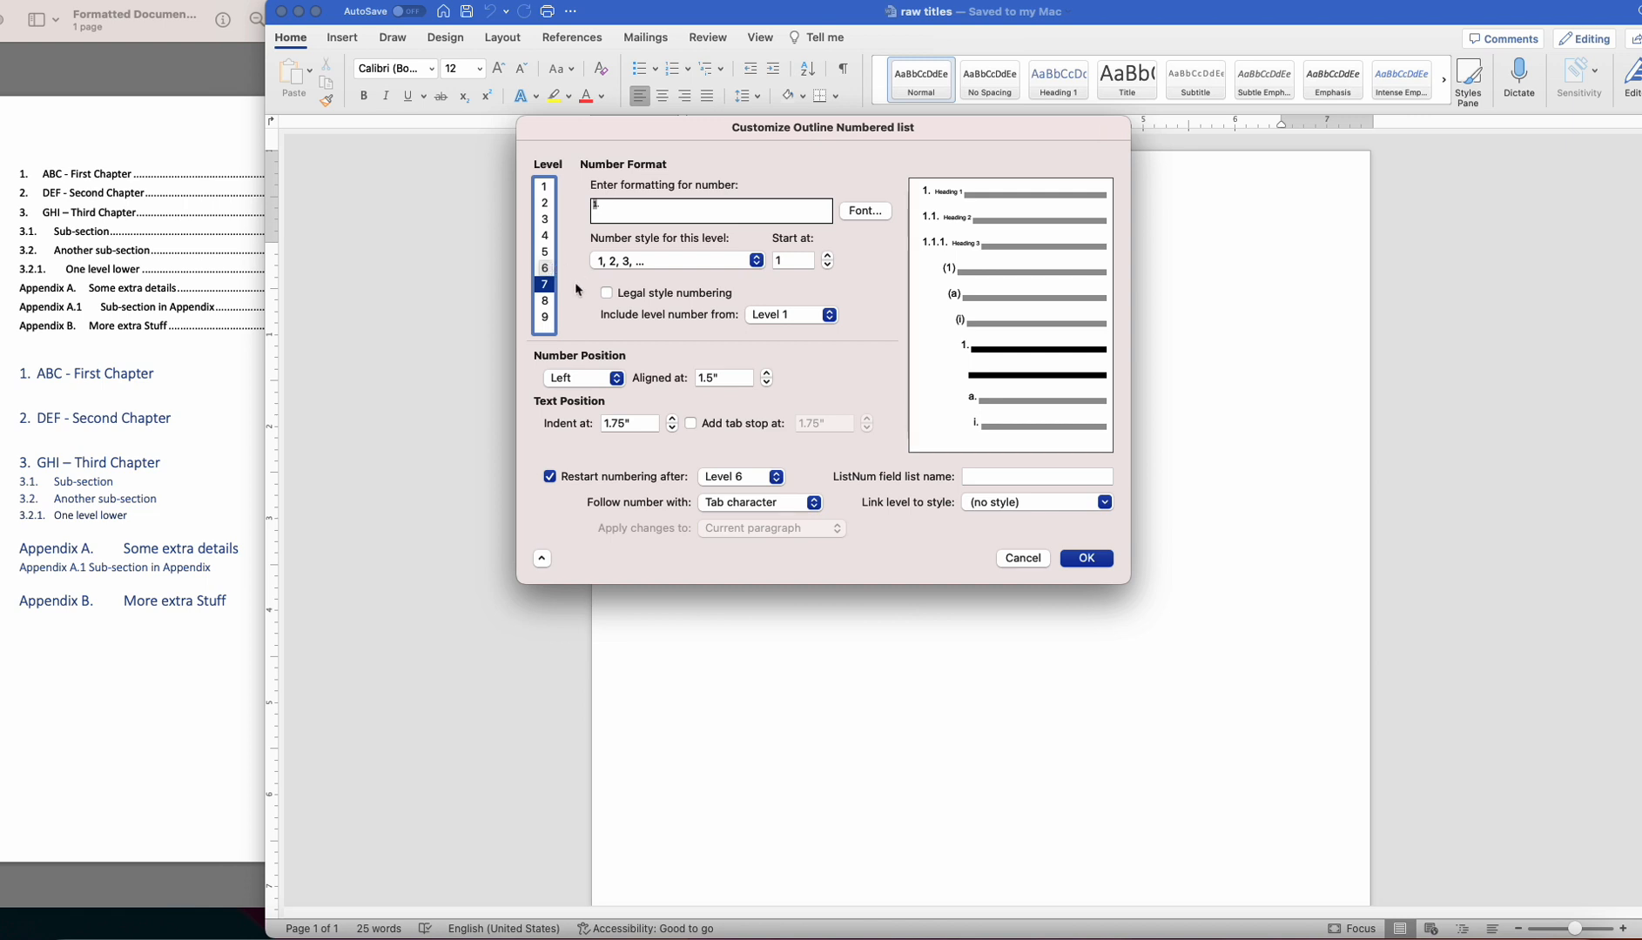
pyautogui.click(614, 209)
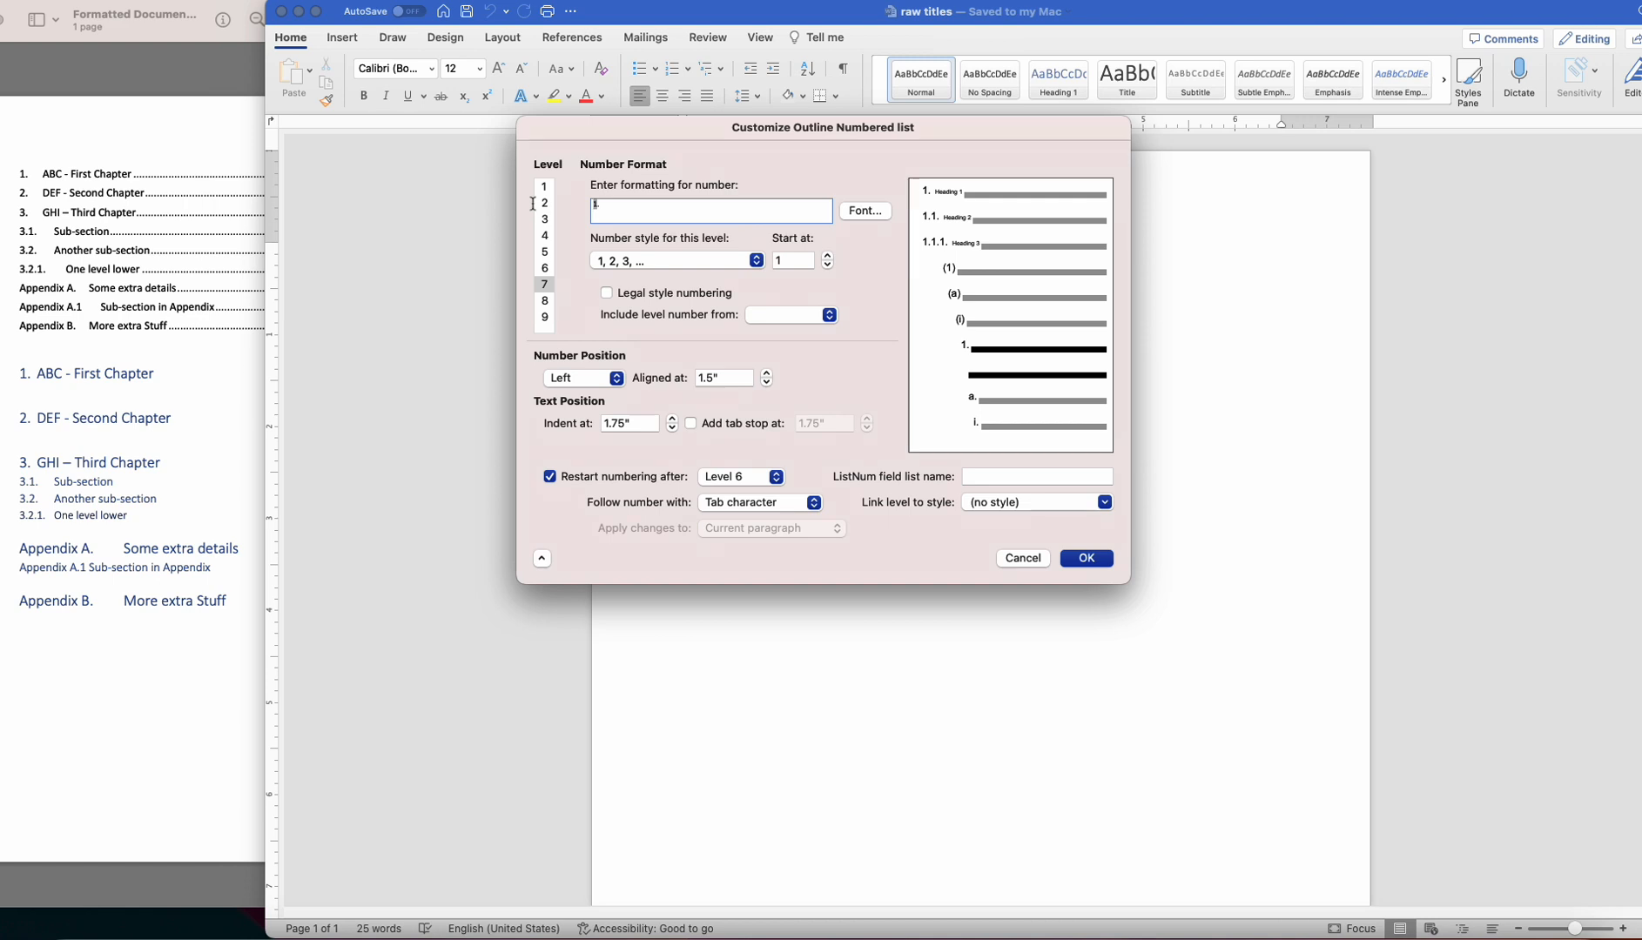
pyautogui.write('Appendix')
pyautogui.press('BackSpace')
pyautogui.click(683, 261)
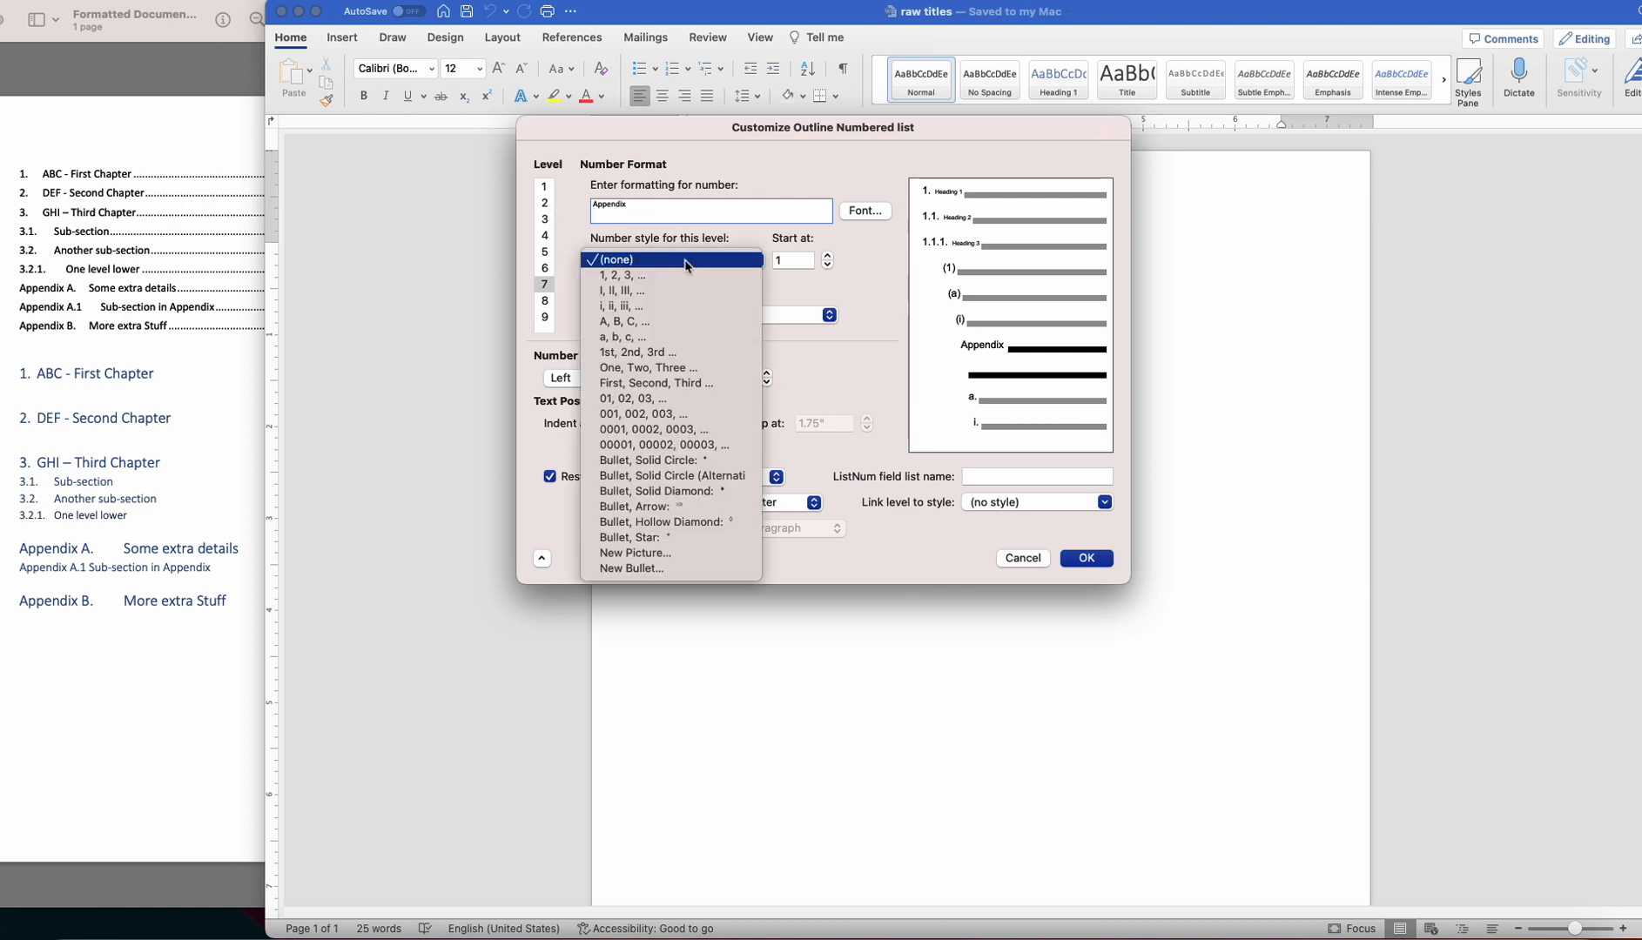
pyautogui.click(663, 322)
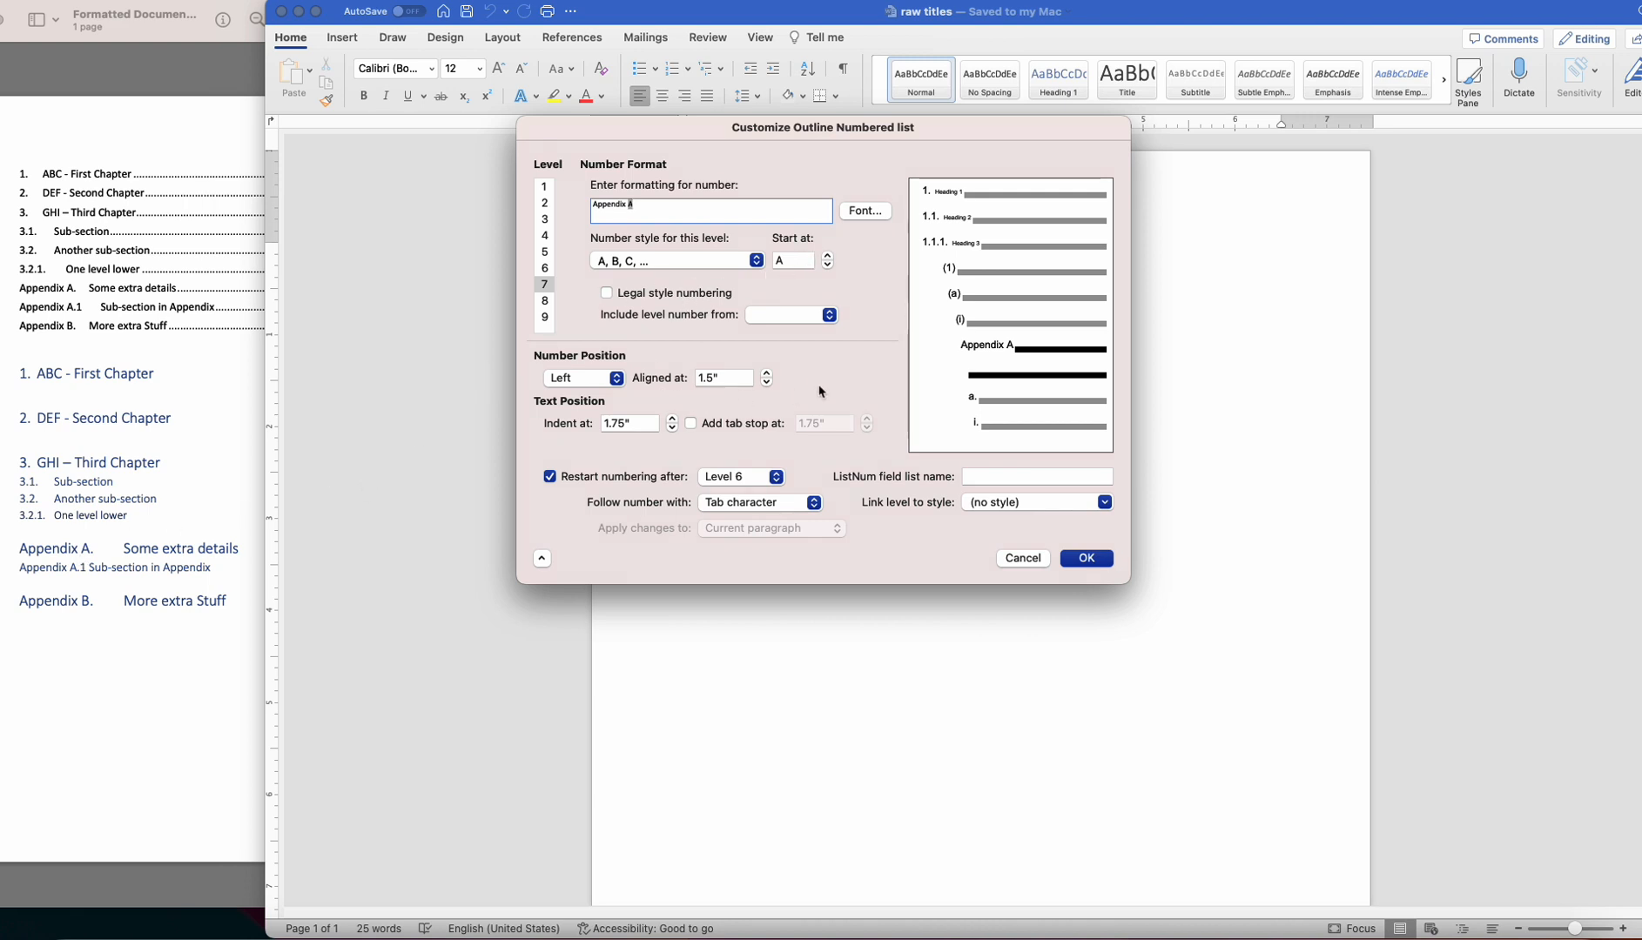
# Align the level 7 number at 0, indent its text at 0.25 and link the level to Heading 7.
pyautogui.tripleClick(719, 383)
pyautogui.write('0')
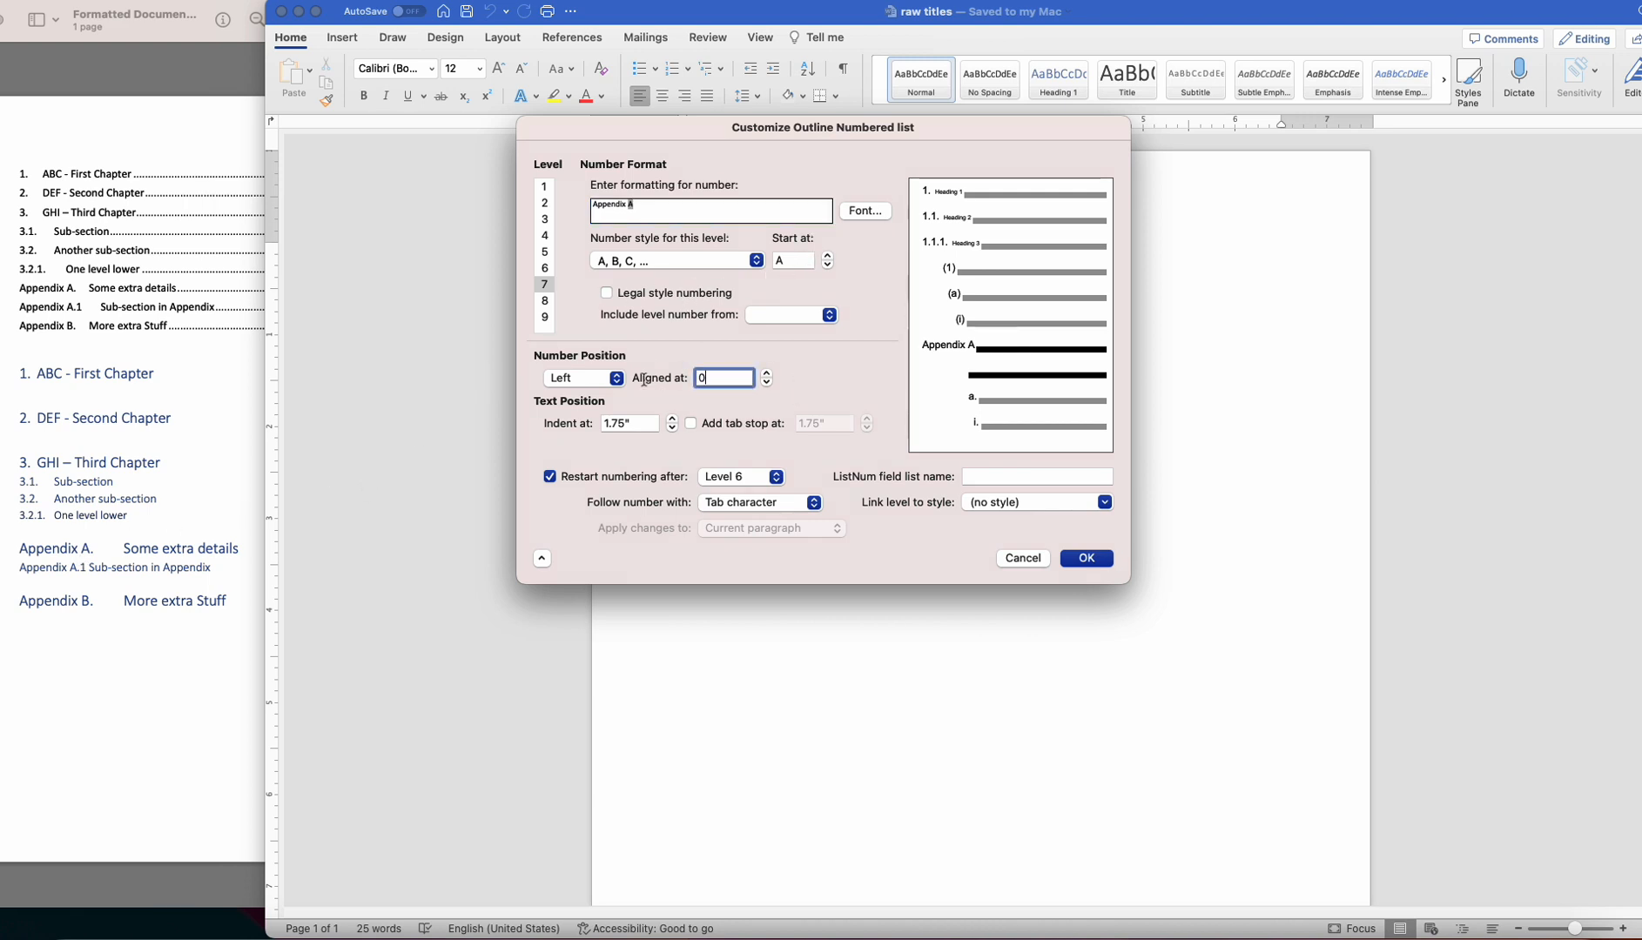
pyautogui.tripleClick(642, 428)
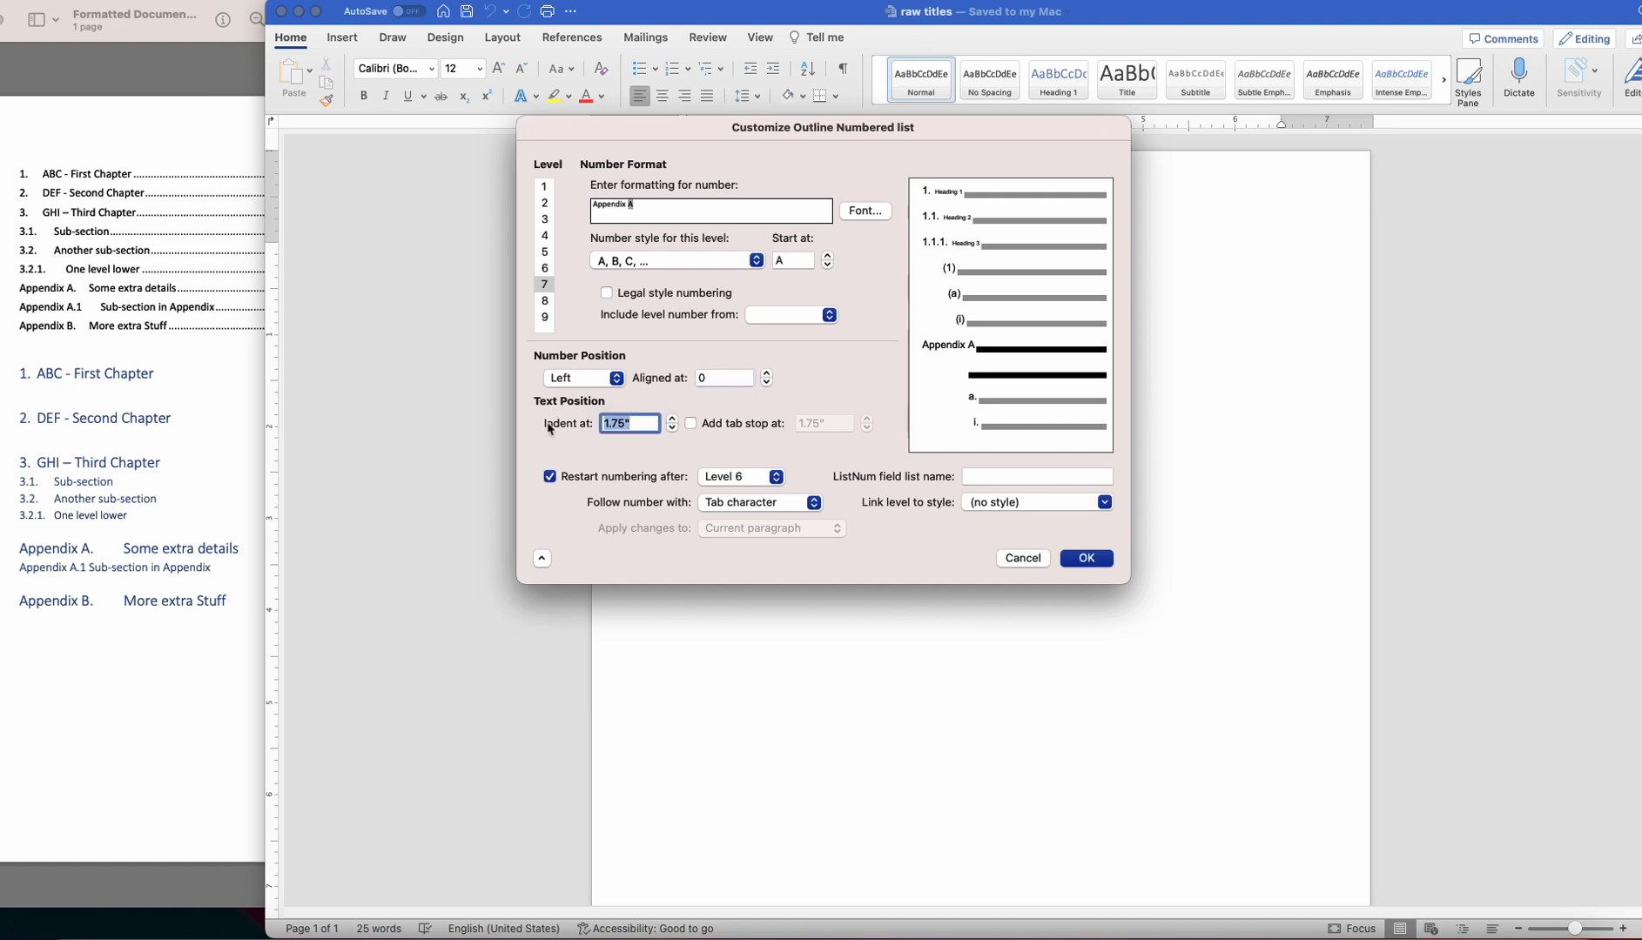
pyautogui.write('0.25')
pyautogui.click(1057, 504)
pyautogui.click(1104, 504)
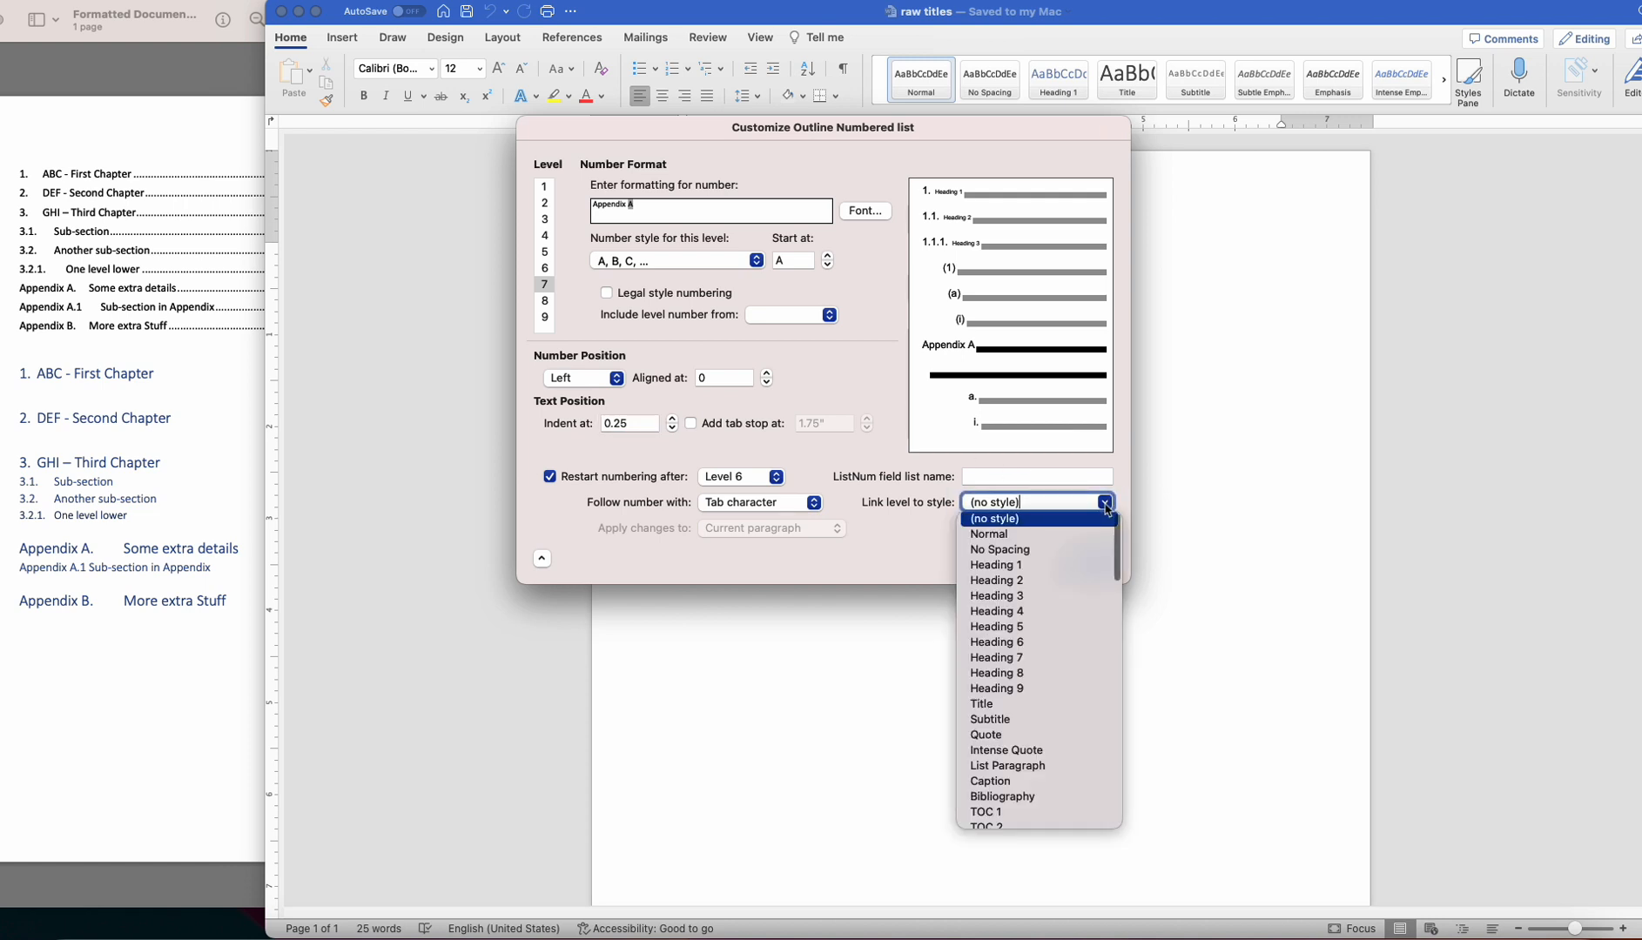
pyautogui.click(997, 658)
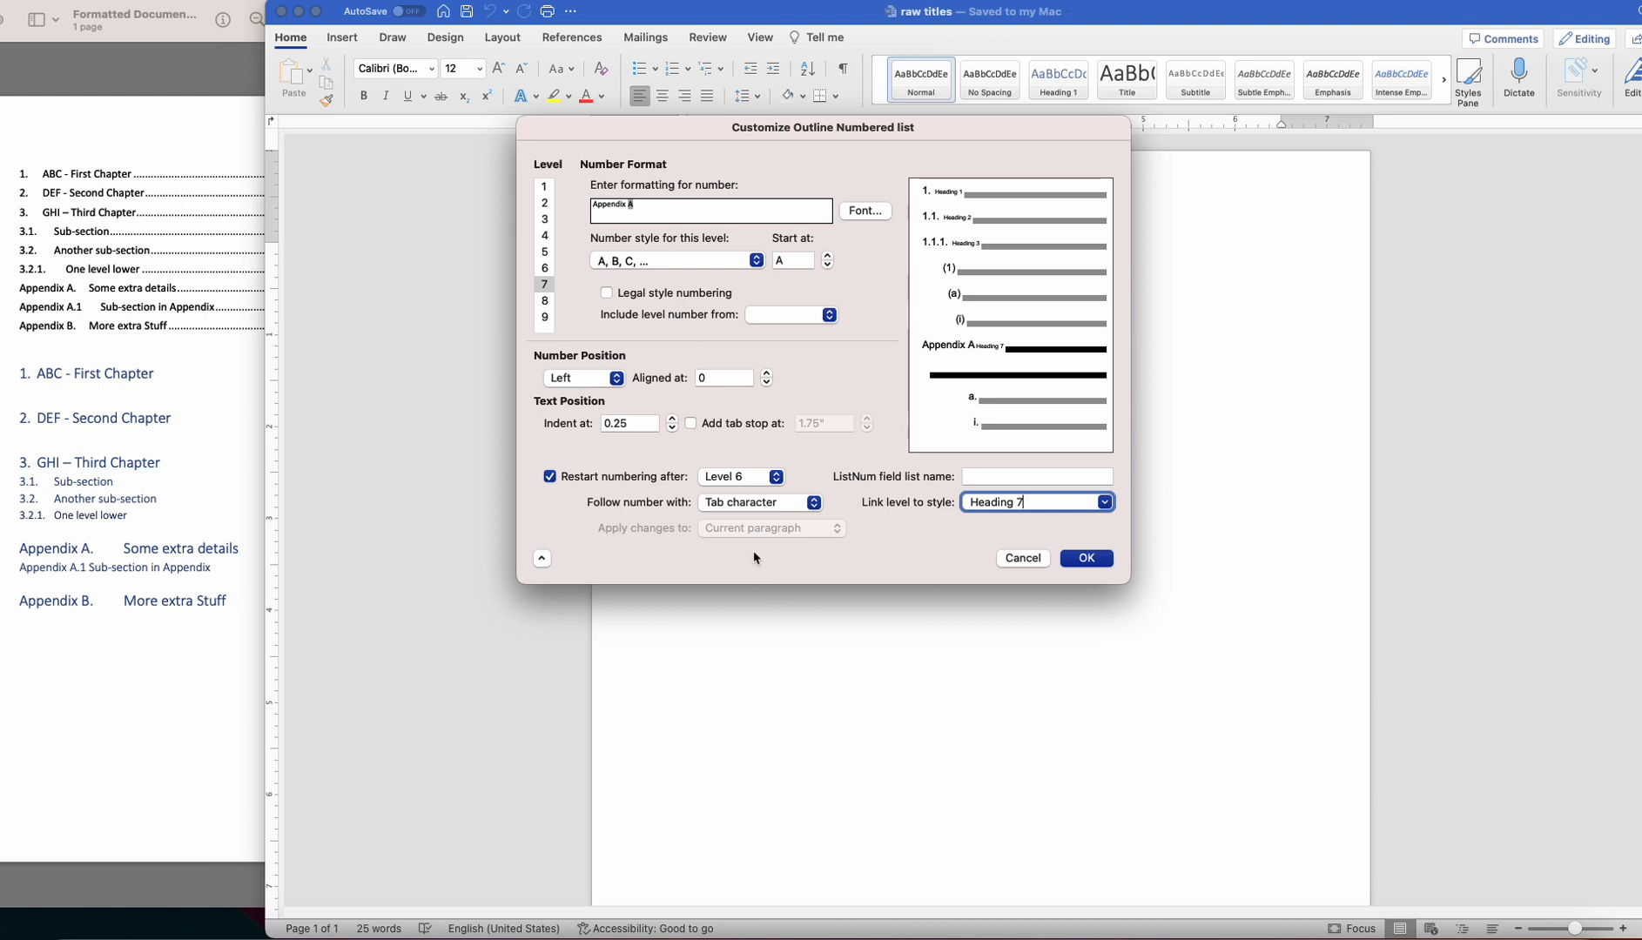
# Set the level 8 number format to "Appendix A.1.", combining the level 7 number with the 1, 2, 3 number style.
pyautogui.click(544, 301)
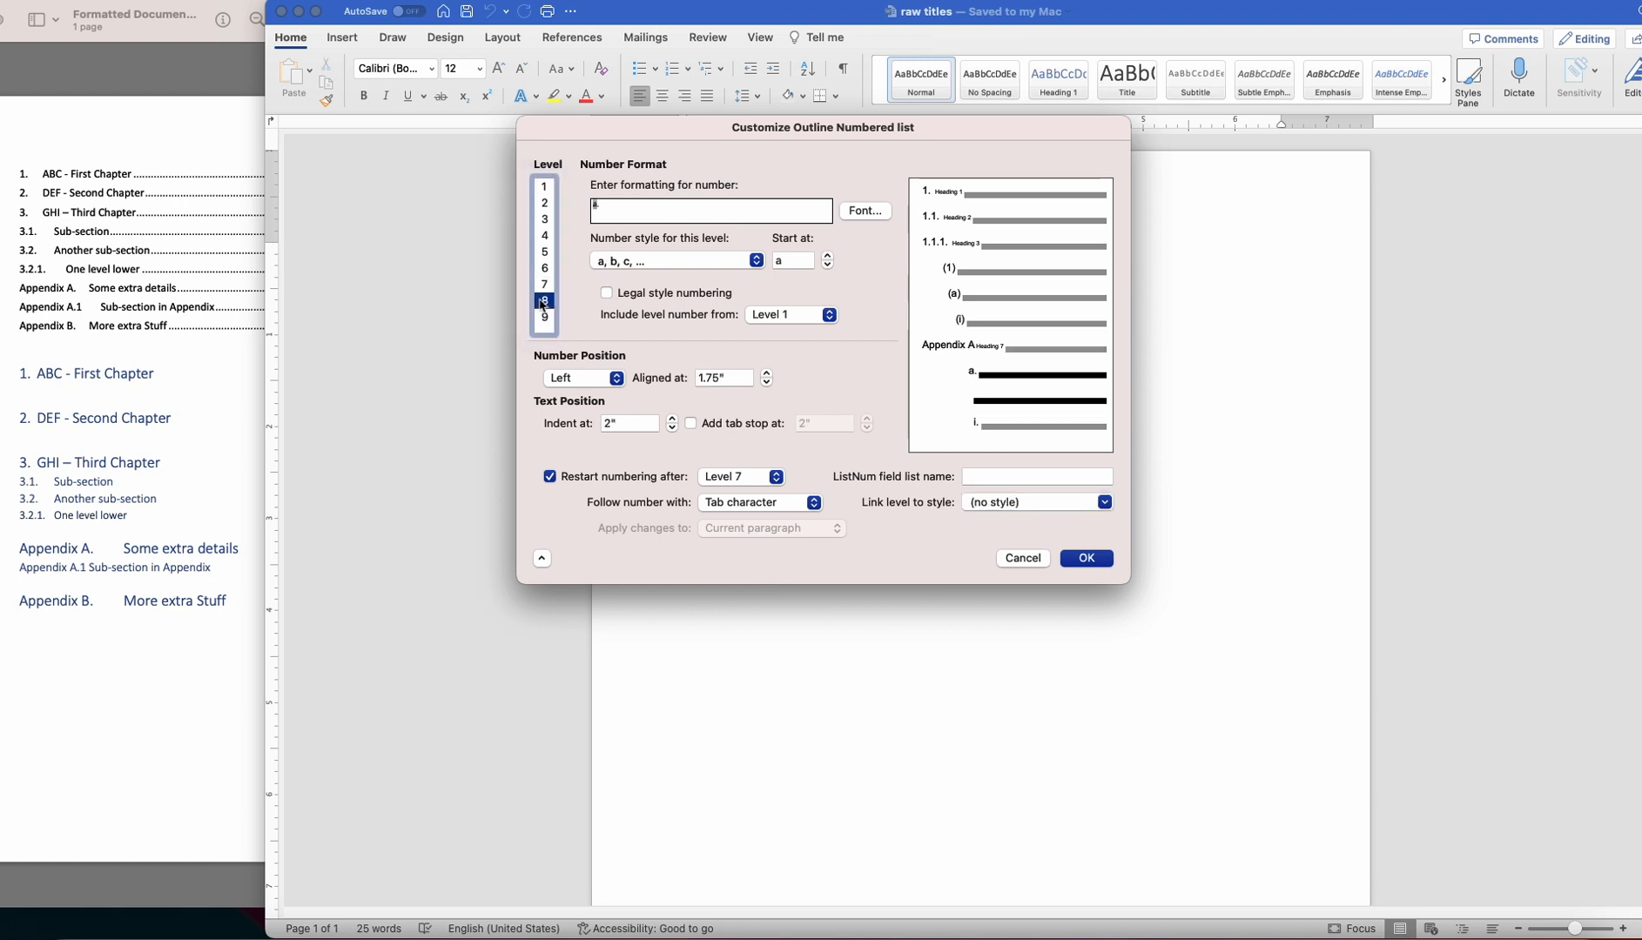
pyautogui.click(611, 208)
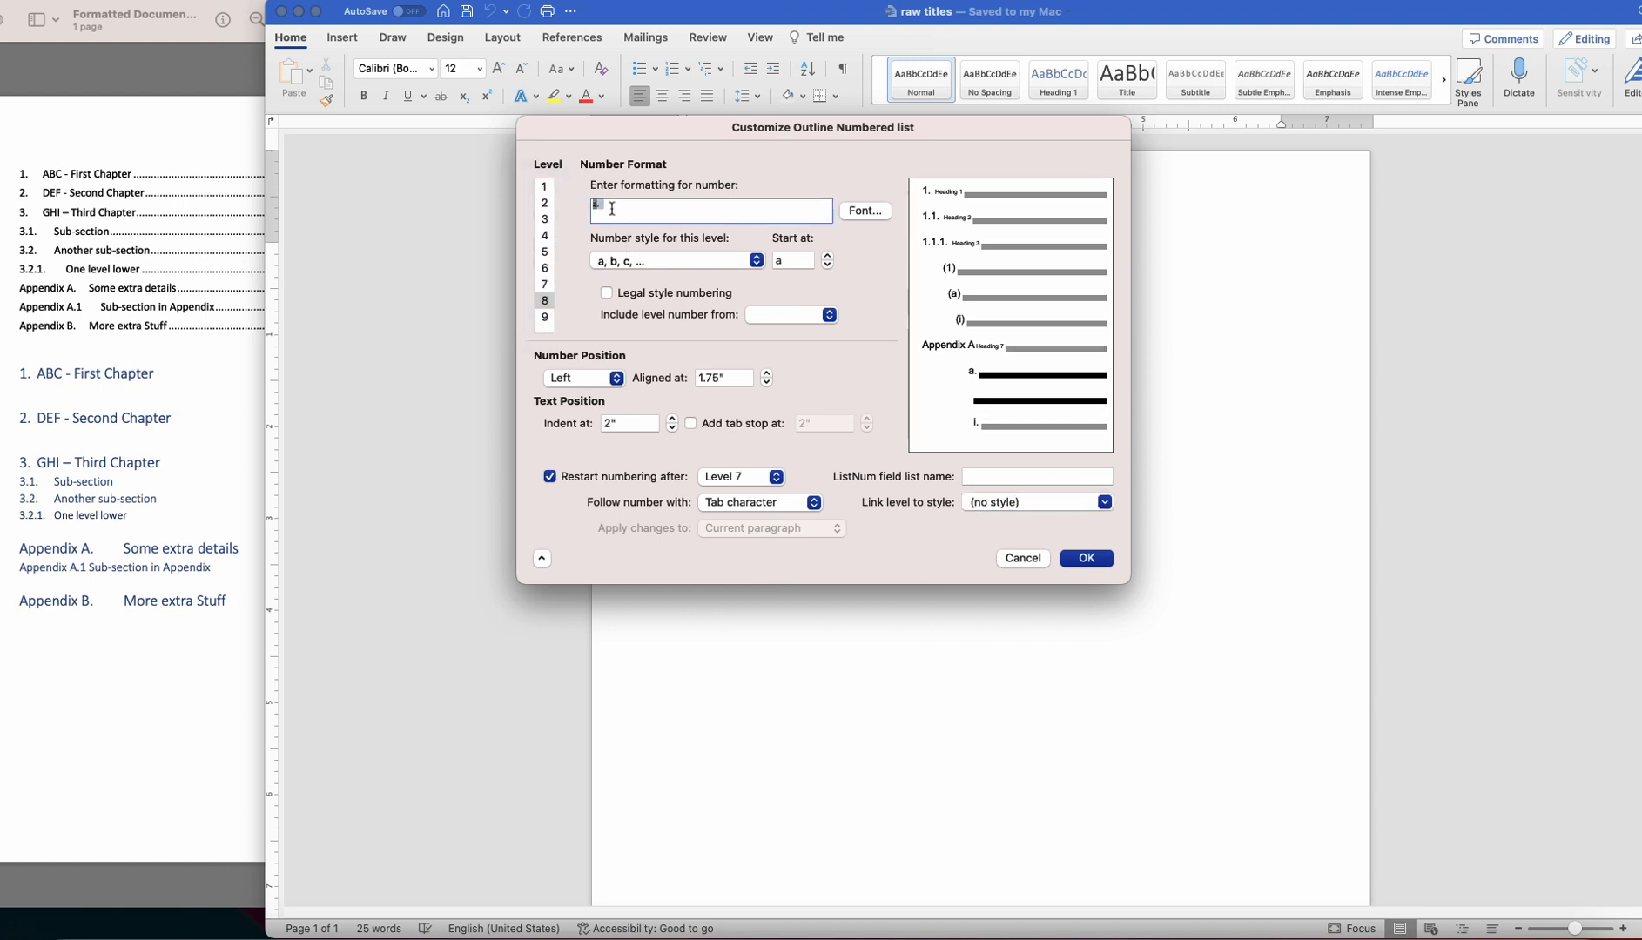
pyautogui.write('Appendix')
pyautogui.click(768, 313)
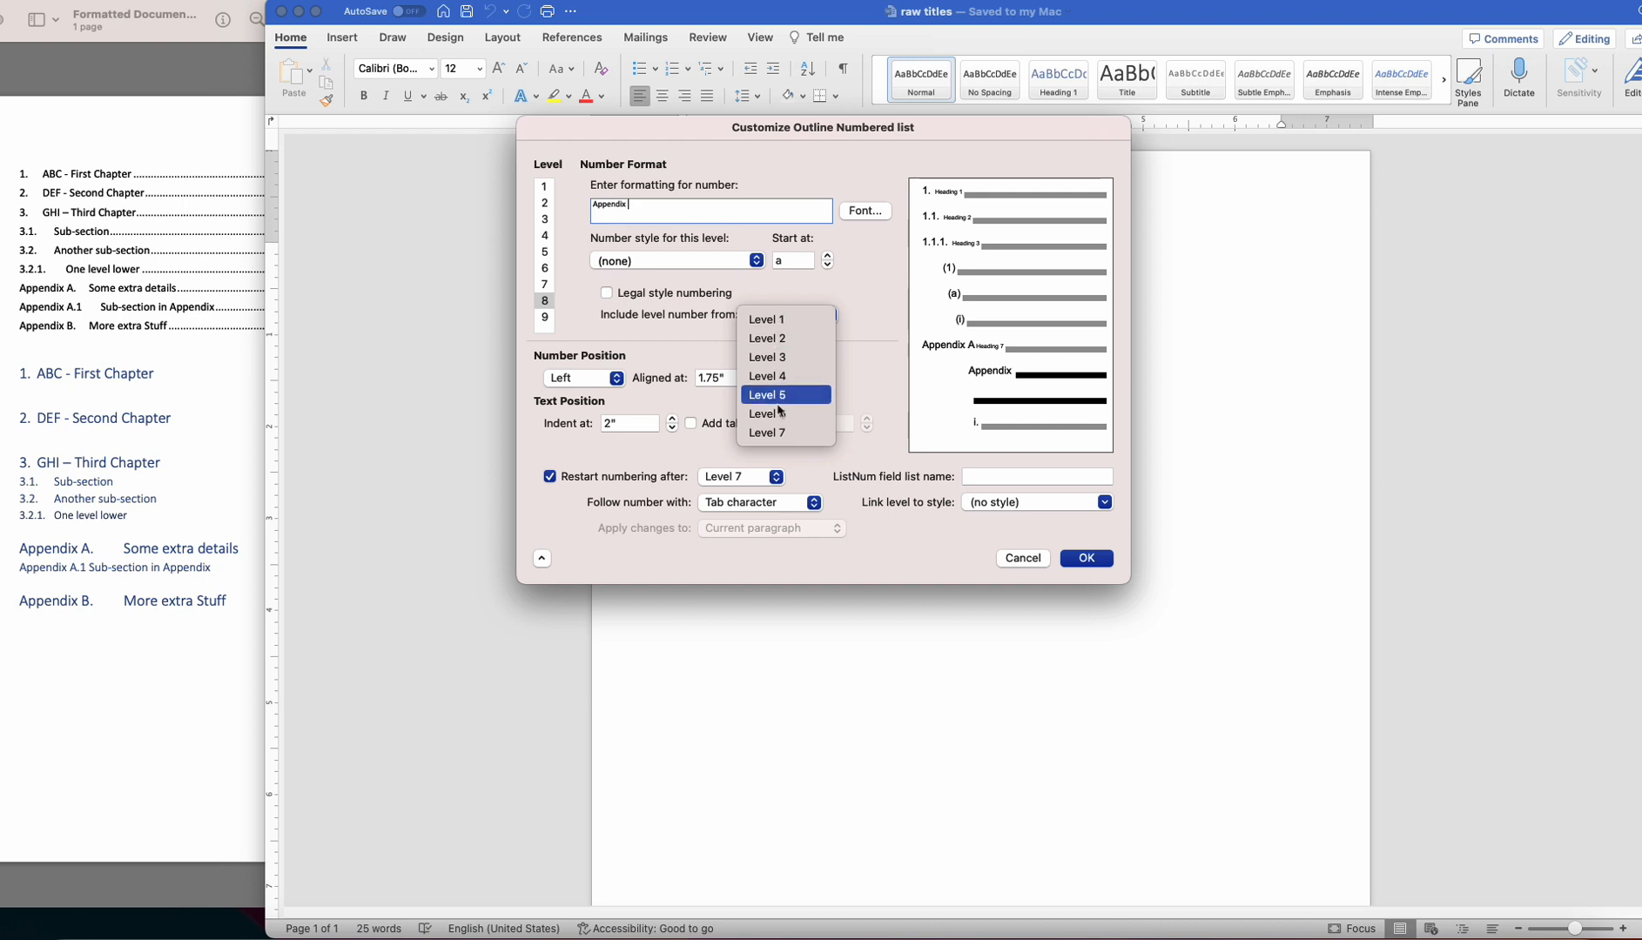
pyautogui.click(774, 432)
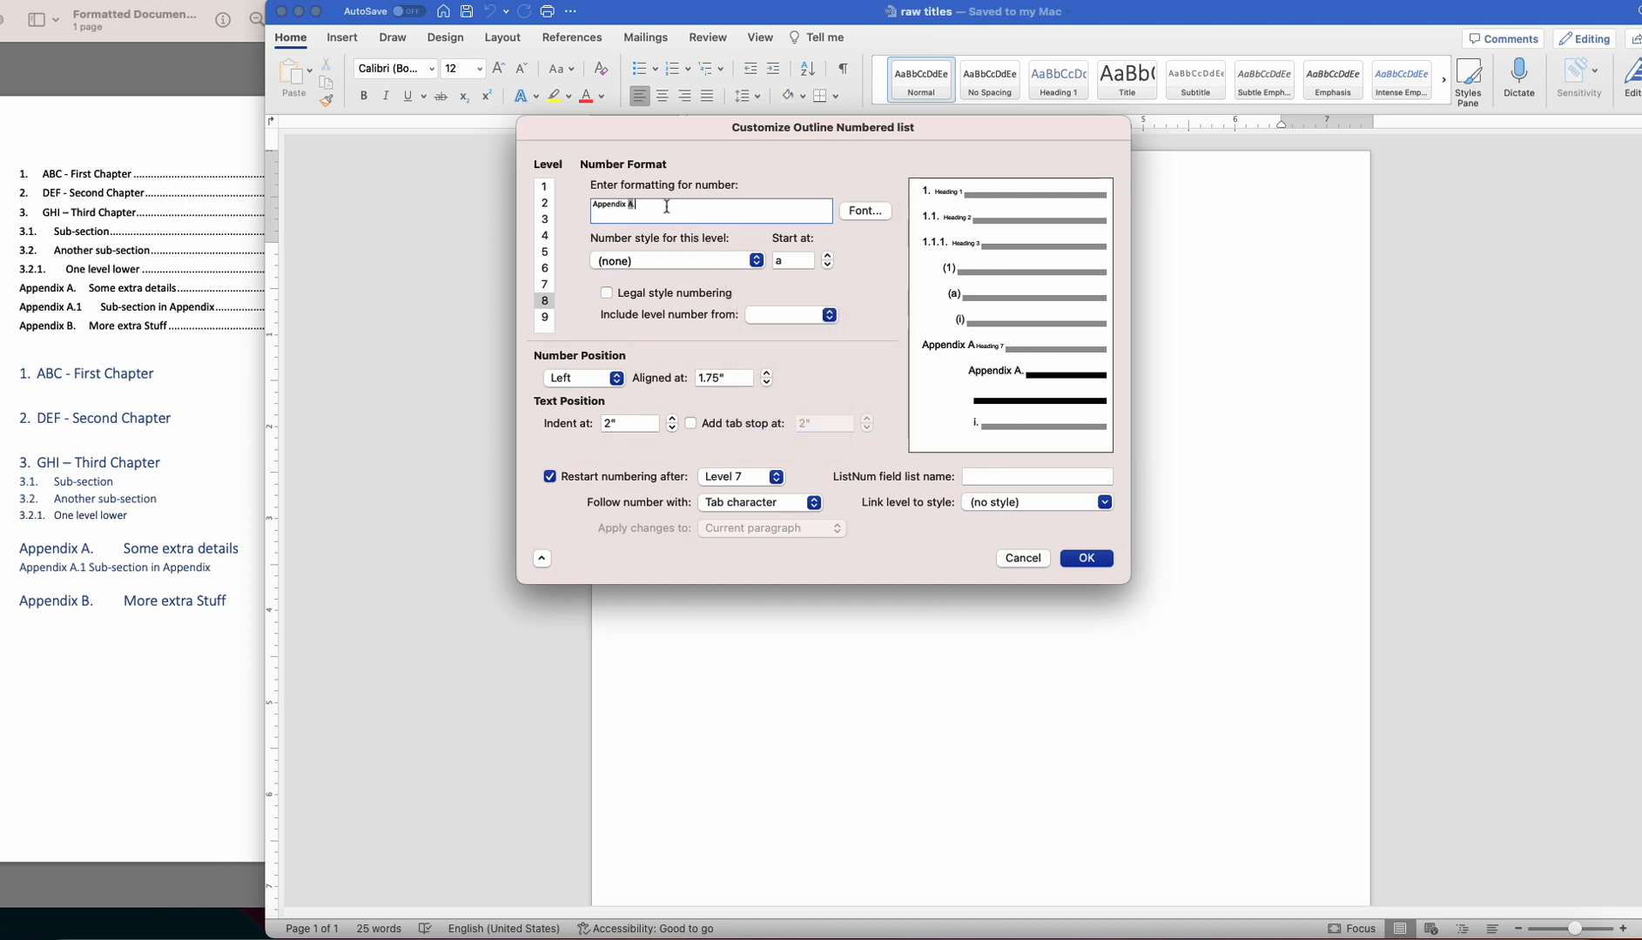
pyautogui.click(614, 264)
pyautogui.click(623, 277)
pyautogui.write('.')
# Align the level 8 number at 0, indent its text at 0.25, link it to Heading 8 and accept the list definition.
pyautogui.doubleClick(726, 376)
pyautogui.write('0')
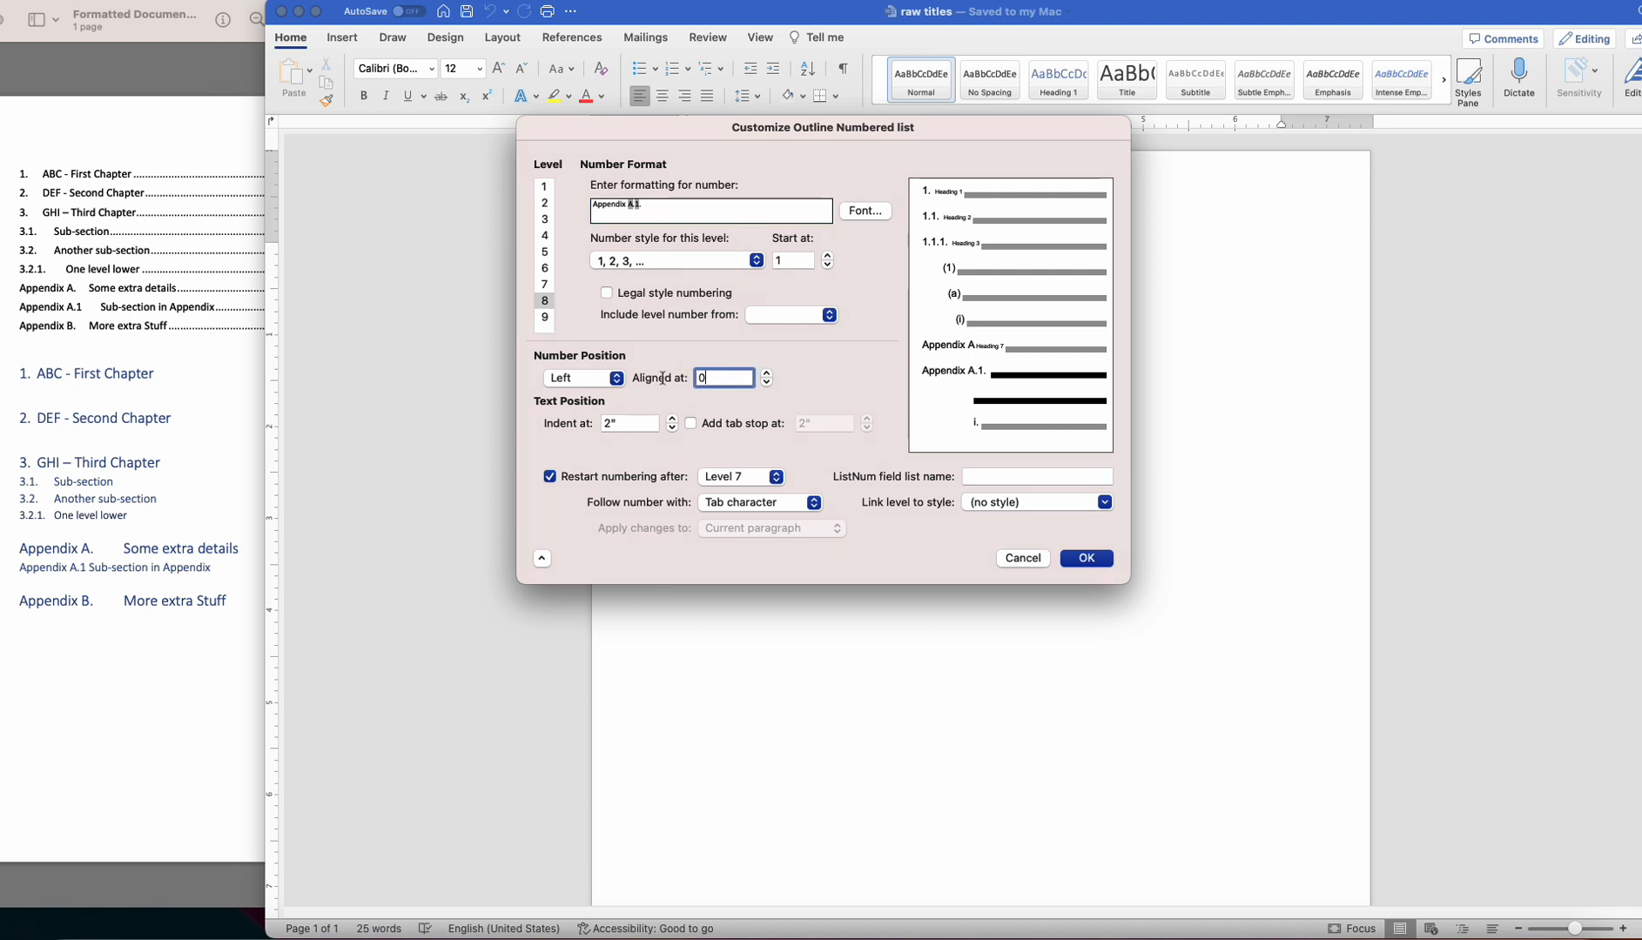
pyautogui.press('Tab')
pyautogui.write('0.2')
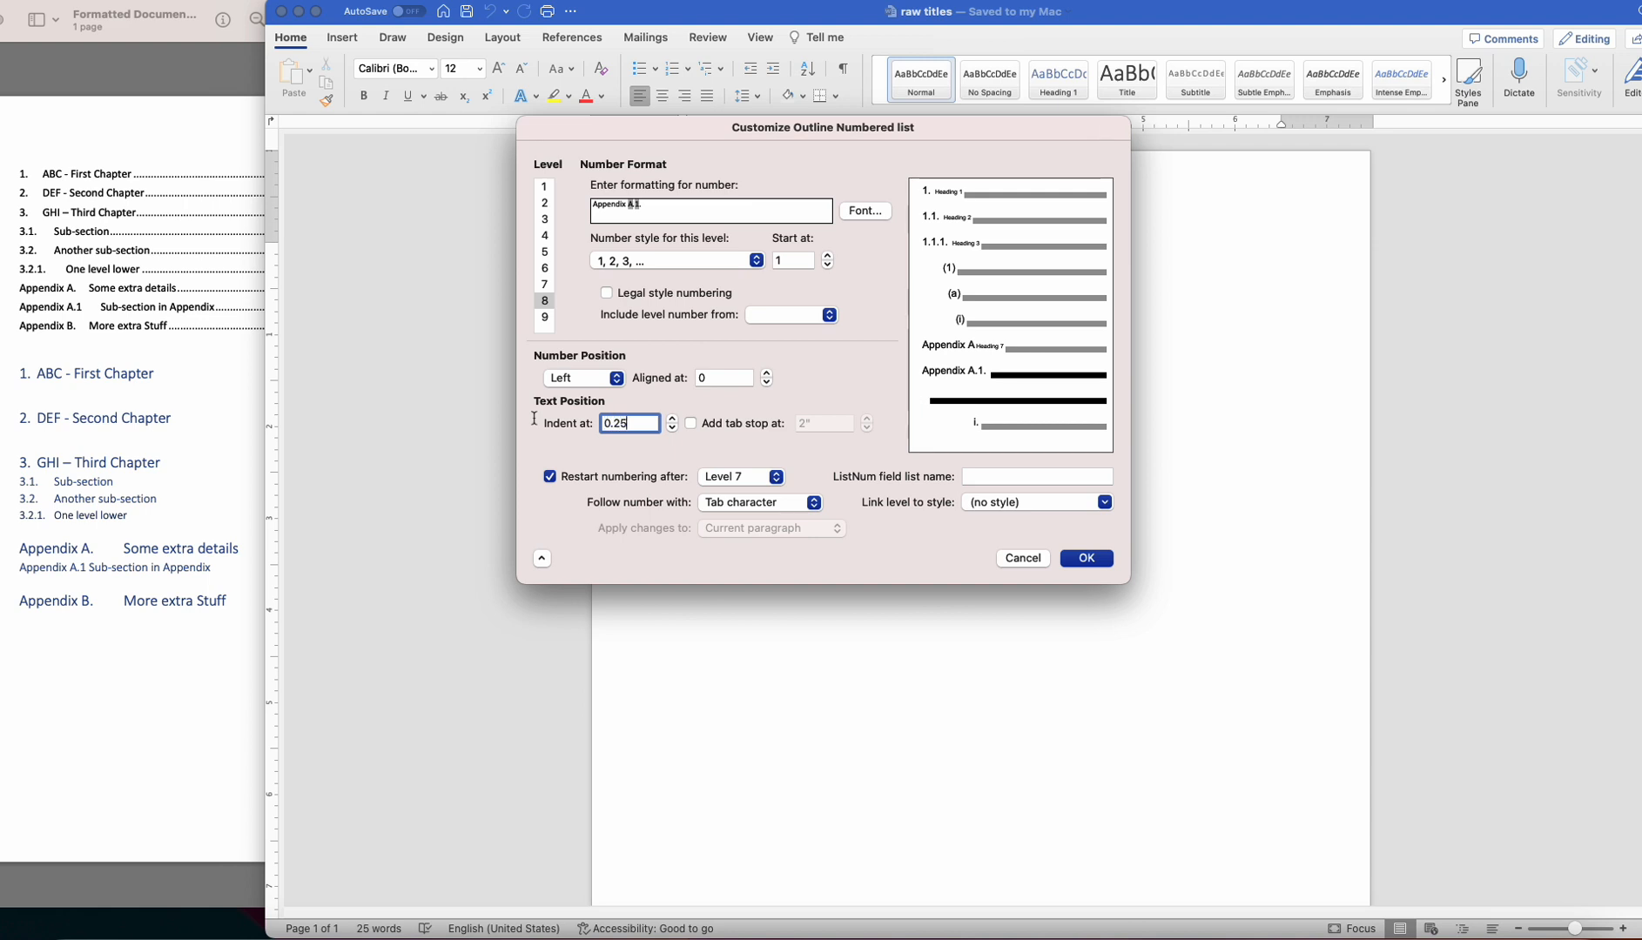
pyautogui.press('Tab')
pyautogui.click(1103, 502)
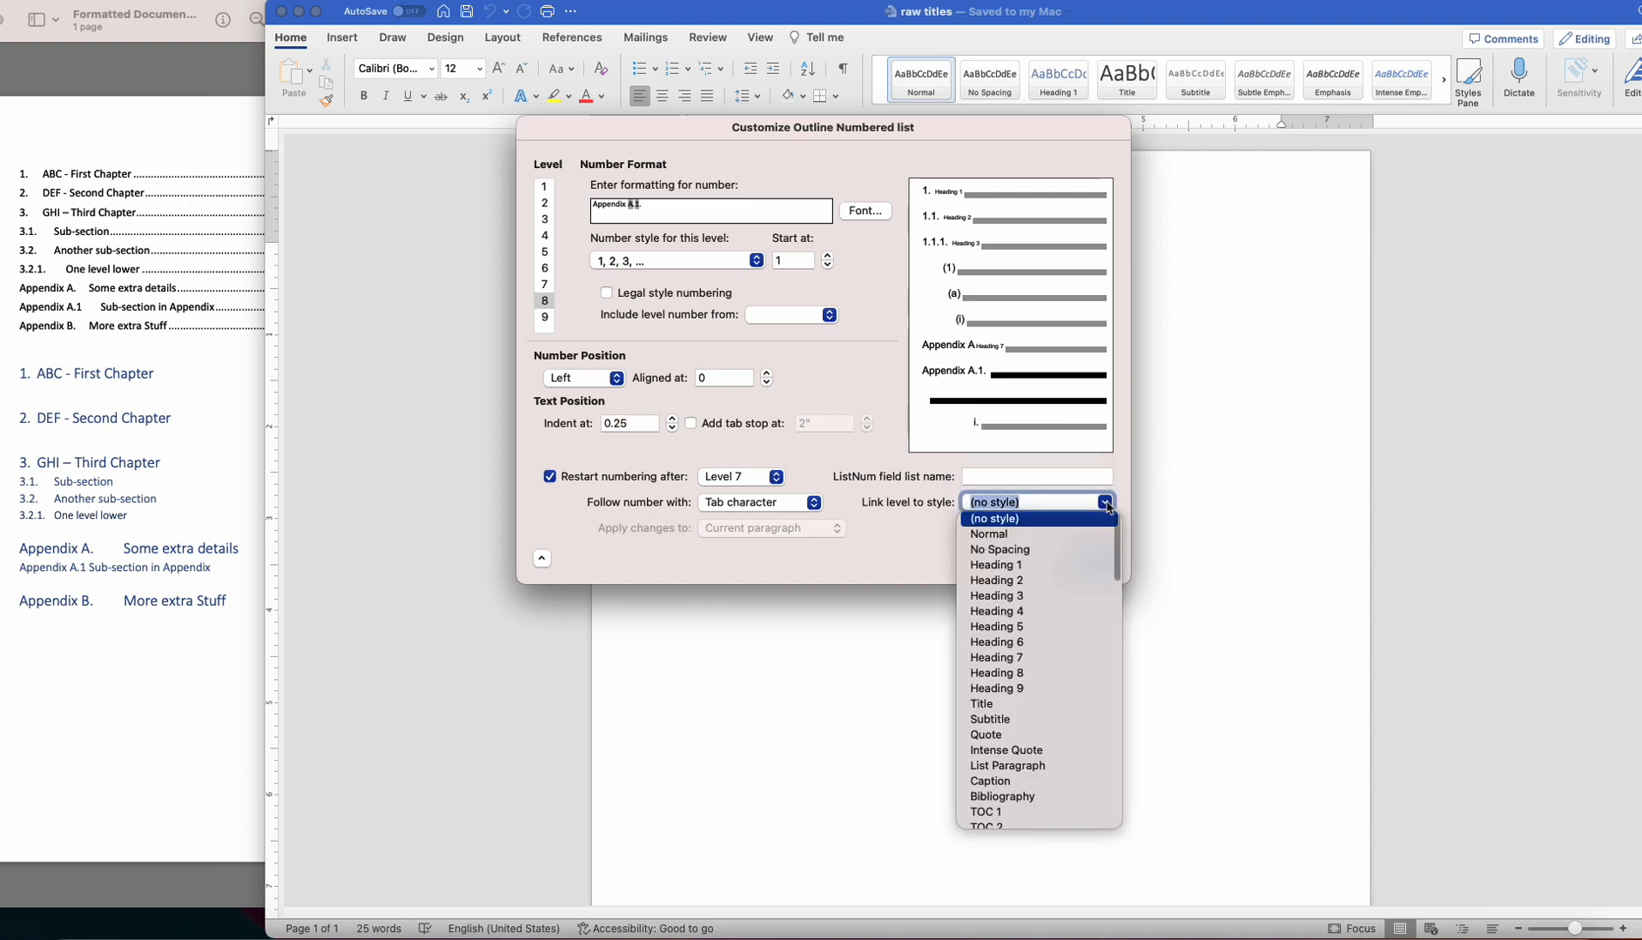
pyautogui.click(1016, 674)
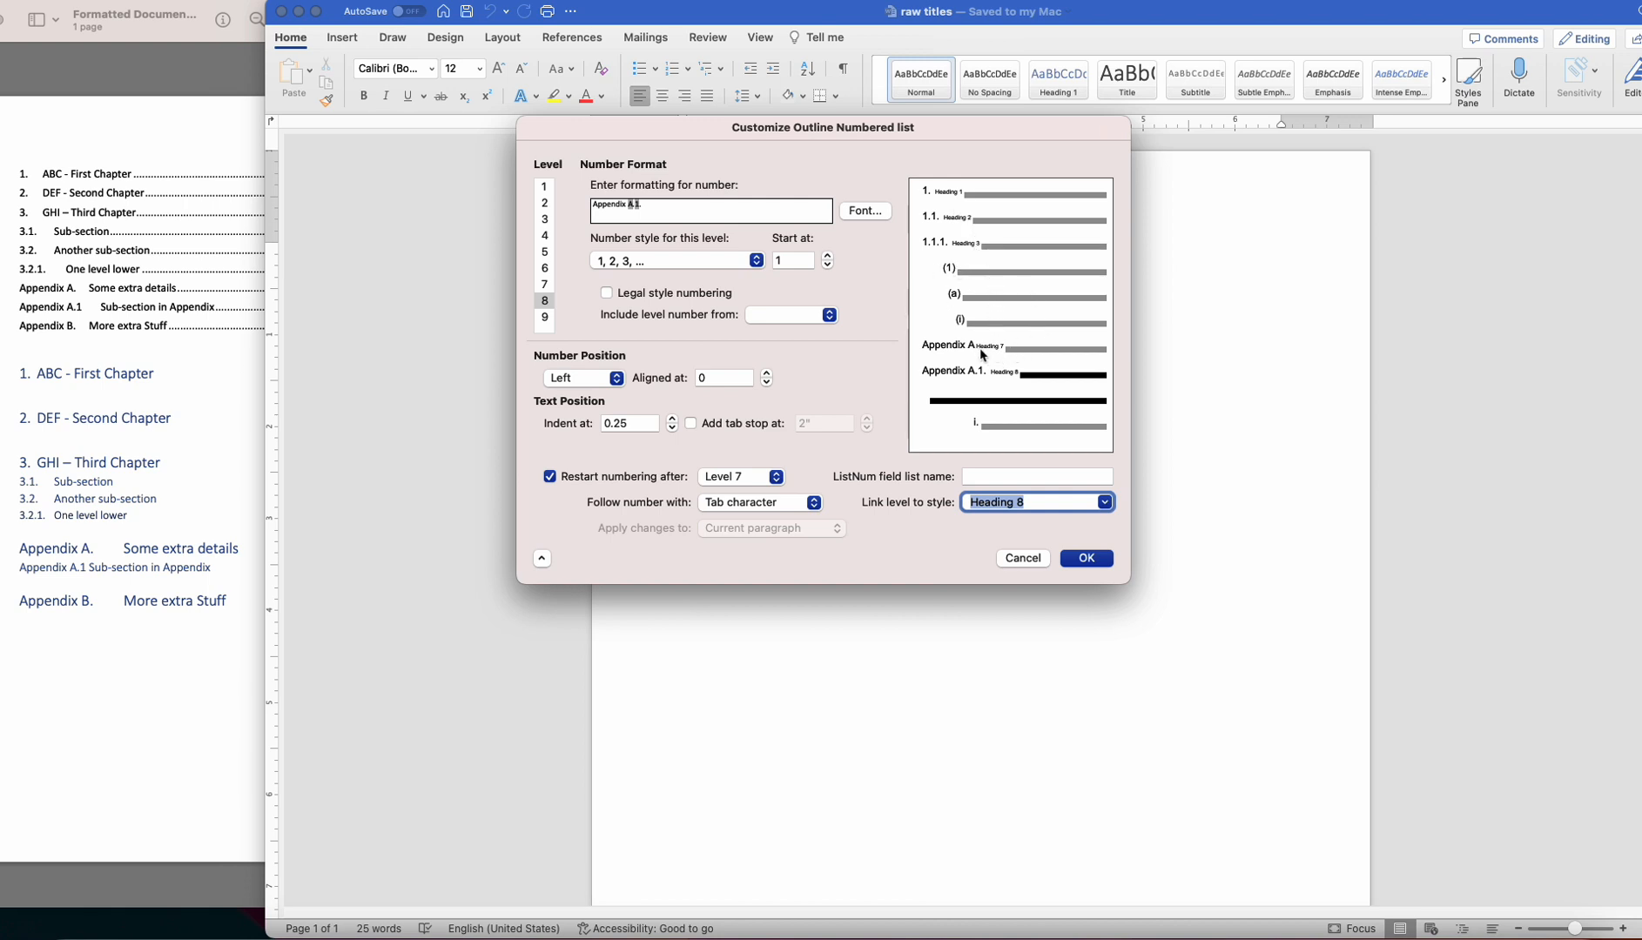
pyautogui.click(1089, 558)
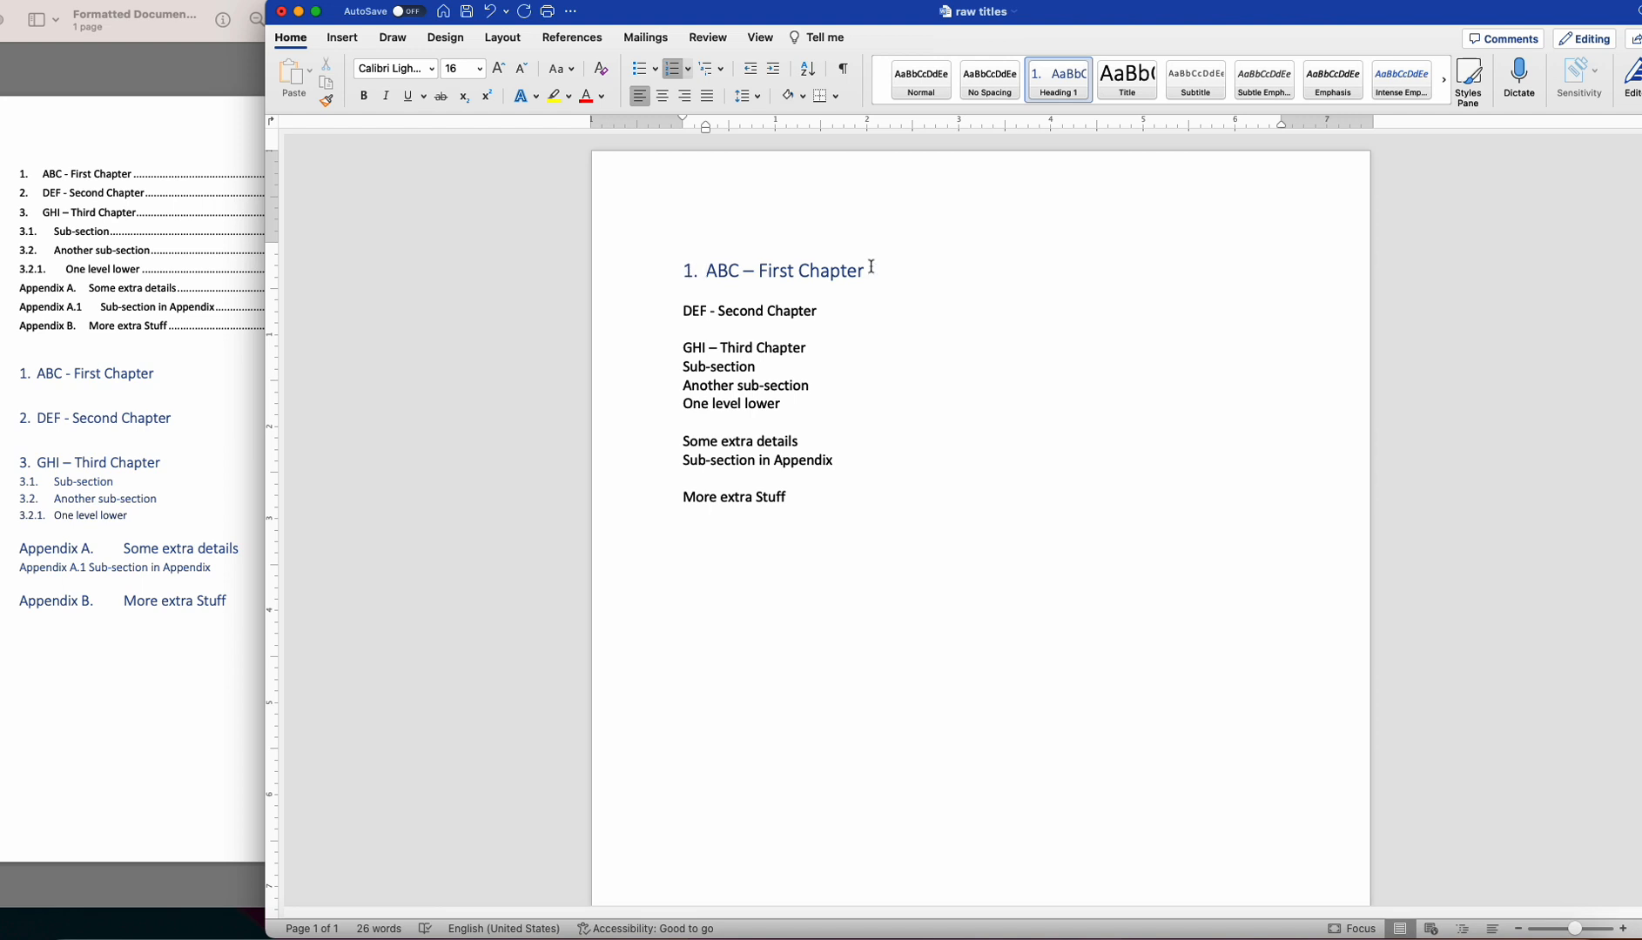
# Apply the Heading 1 style to the "DEF - Second Chapter" and "GHI – Third Chapter" lines.
pyautogui.moveTo(823, 315); pyautogui.dragTo(683, 311)
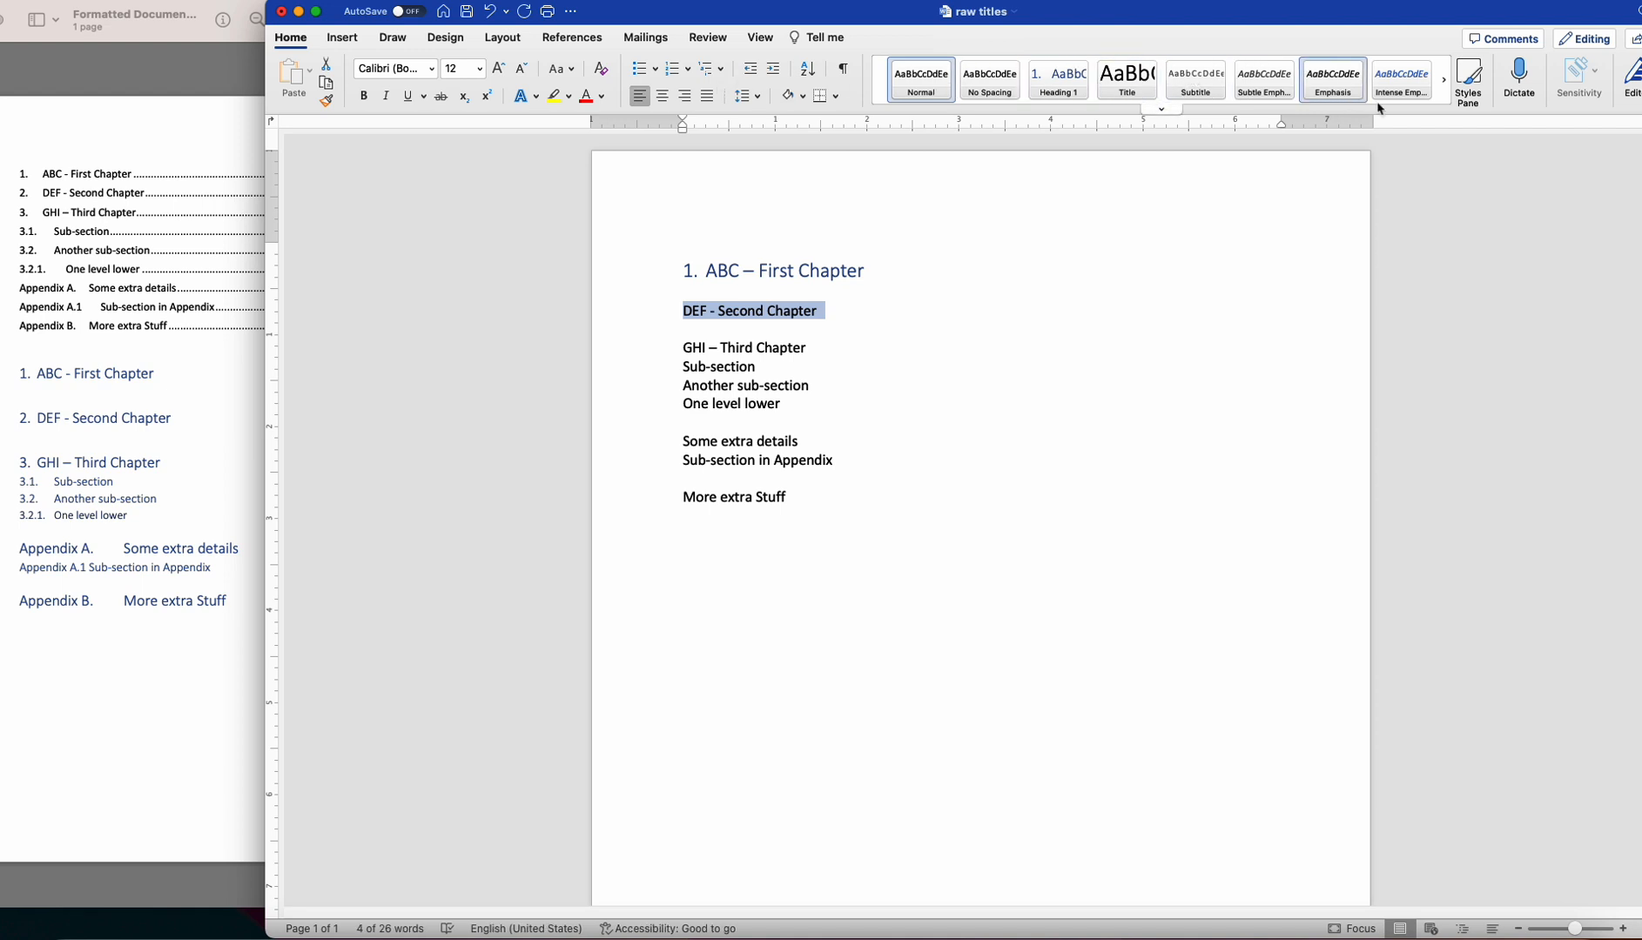
pyautogui.click(1463, 86)
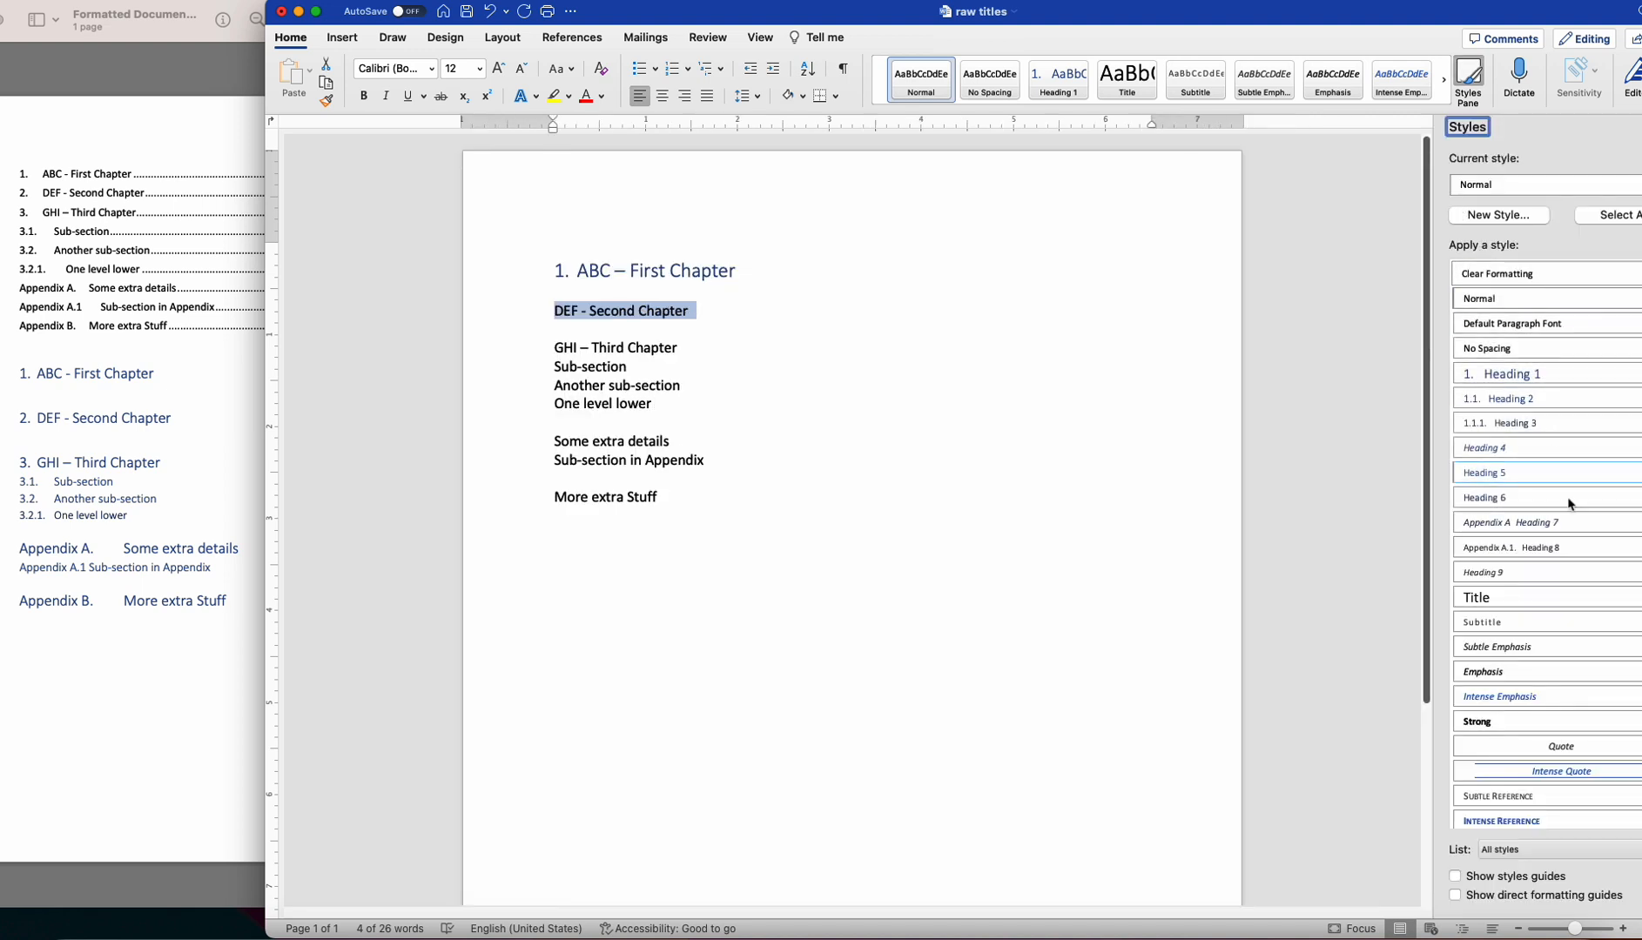
pyautogui.click(1527, 383)
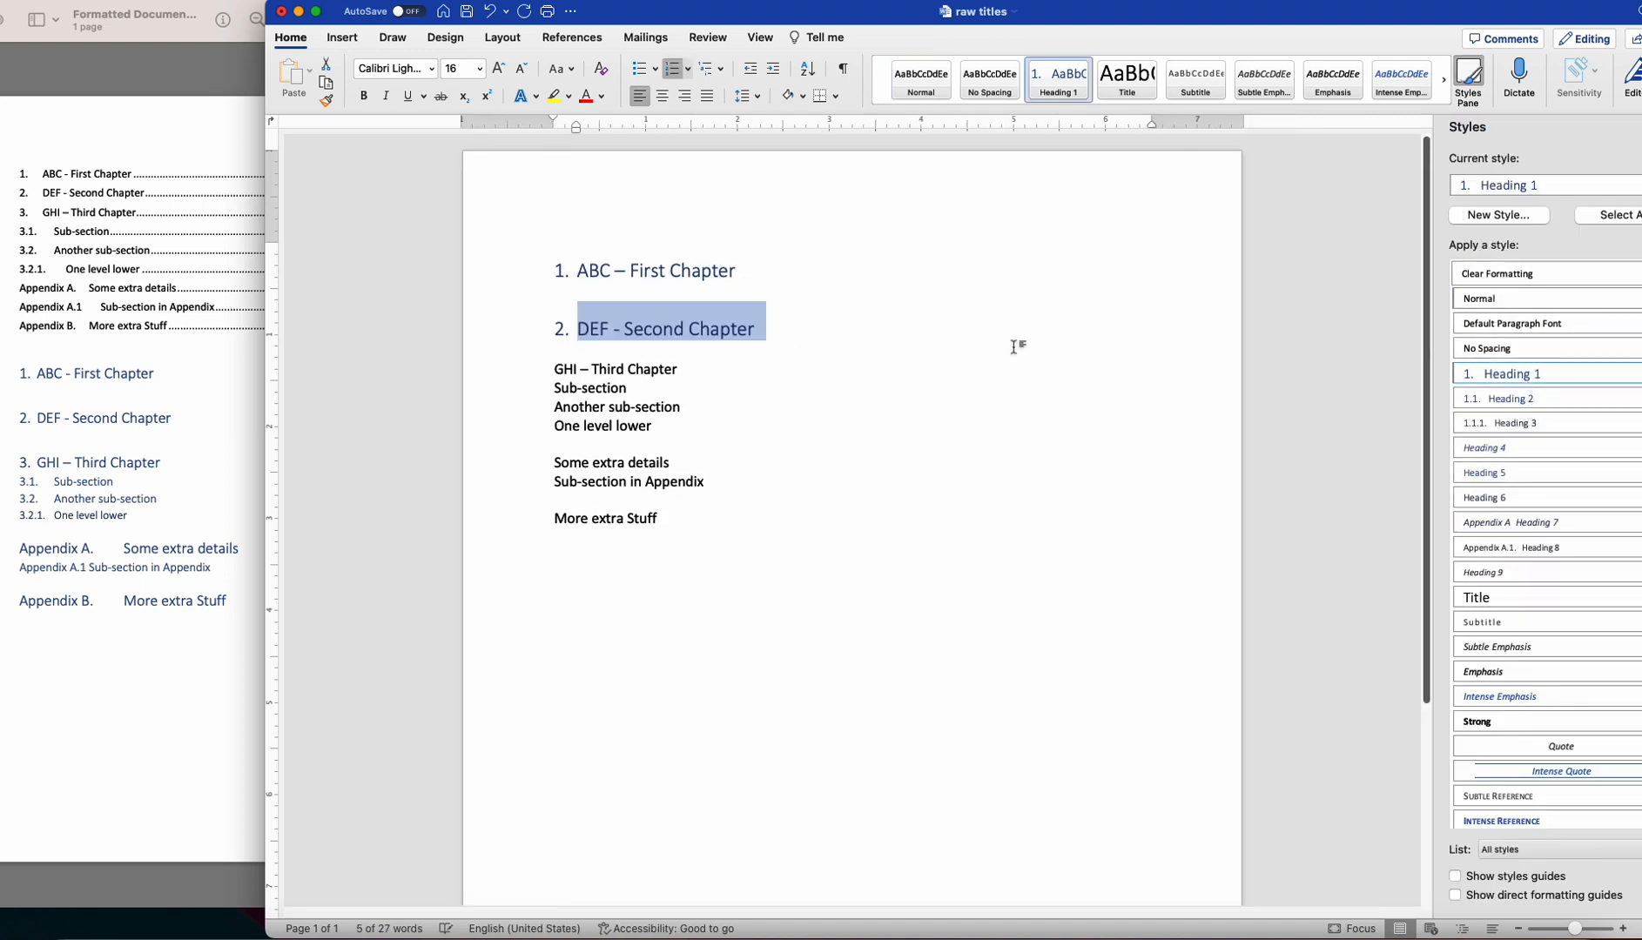
pyautogui.doubleClick(606, 367)
pyautogui.tripleClick(606, 367)
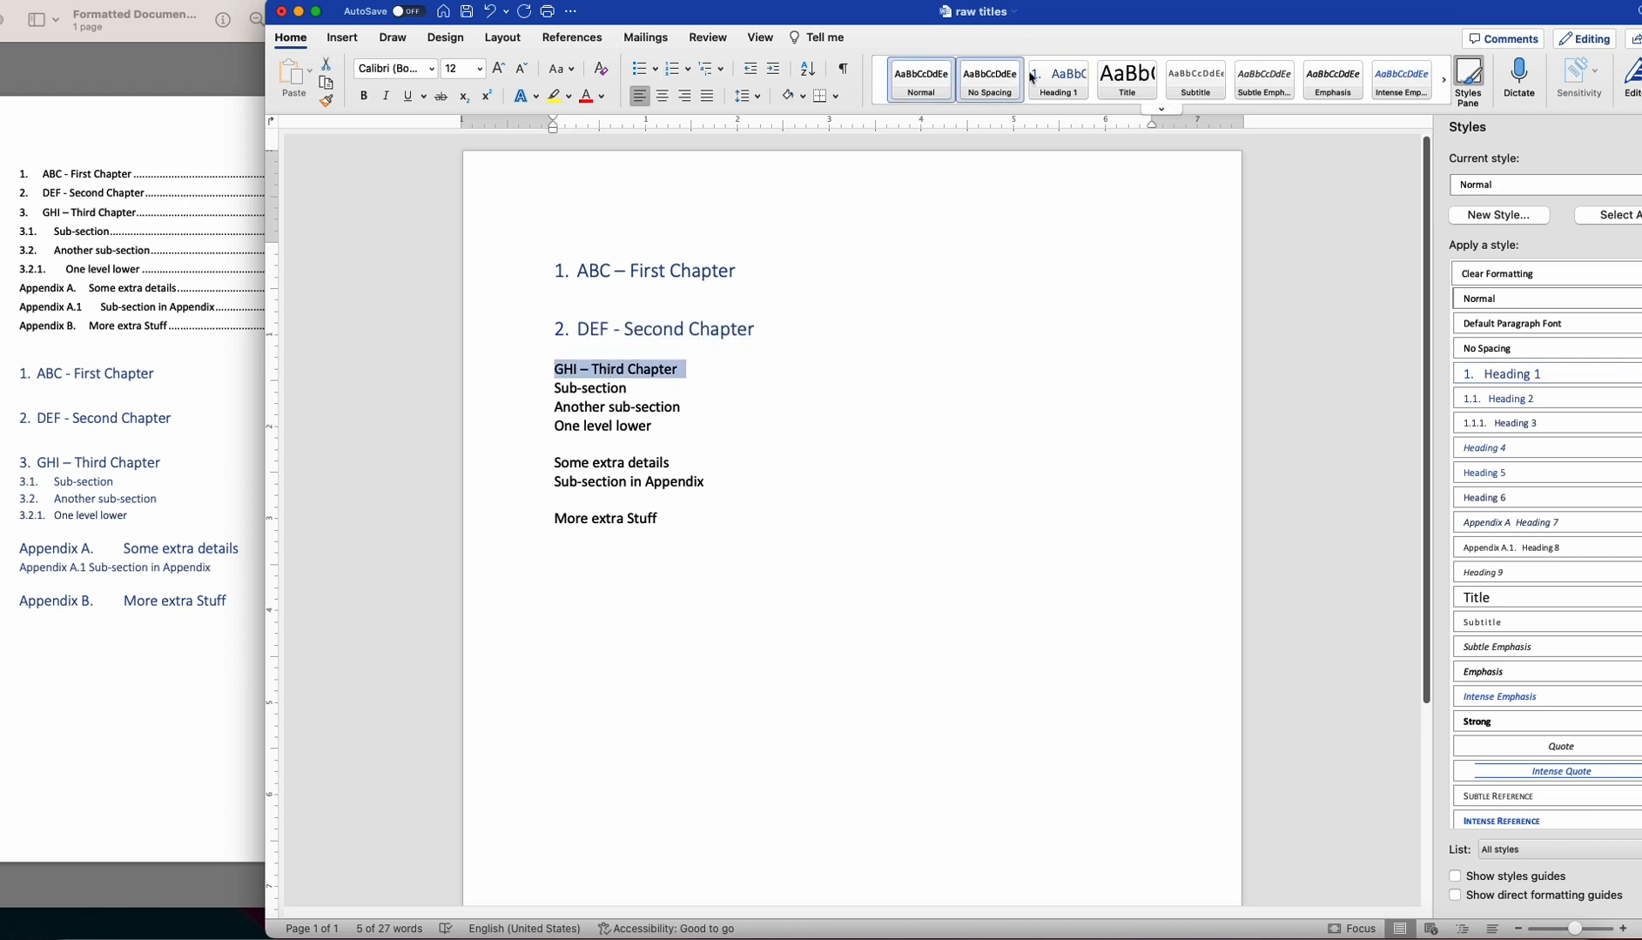
pyautogui.click(1055, 80)
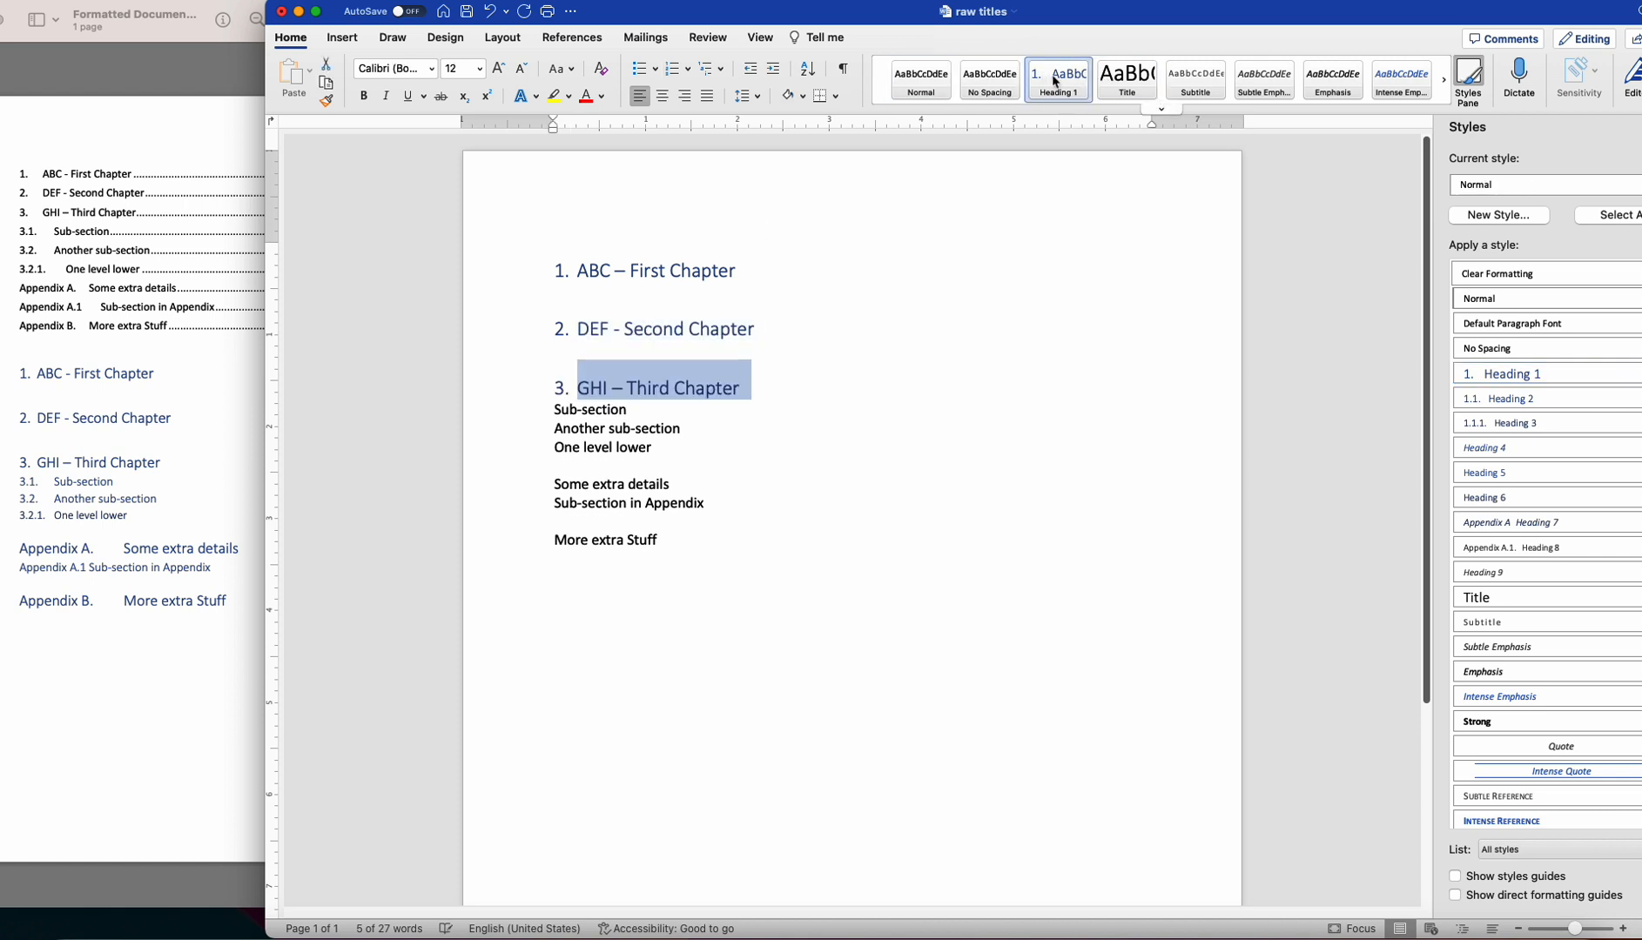
# Apply Heading 2 to "Sub-section" and "Another sub-section", and Heading 3 to "One level lower".
pyautogui.tripleClick(570, 409)
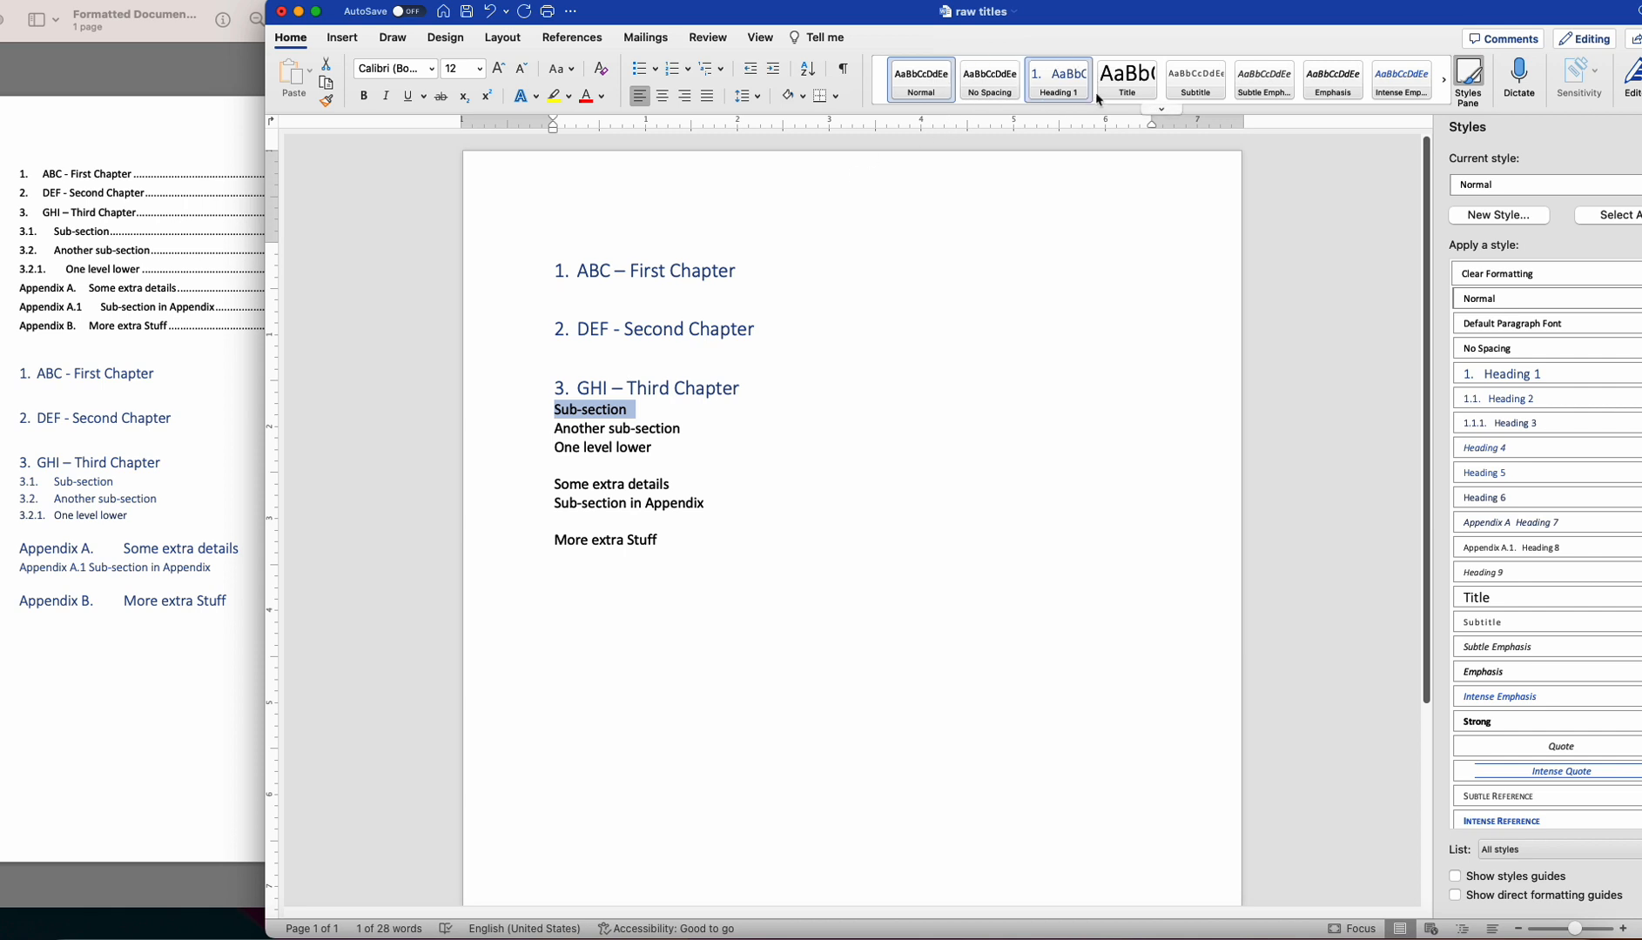
pyautogui.click(1160, 109)
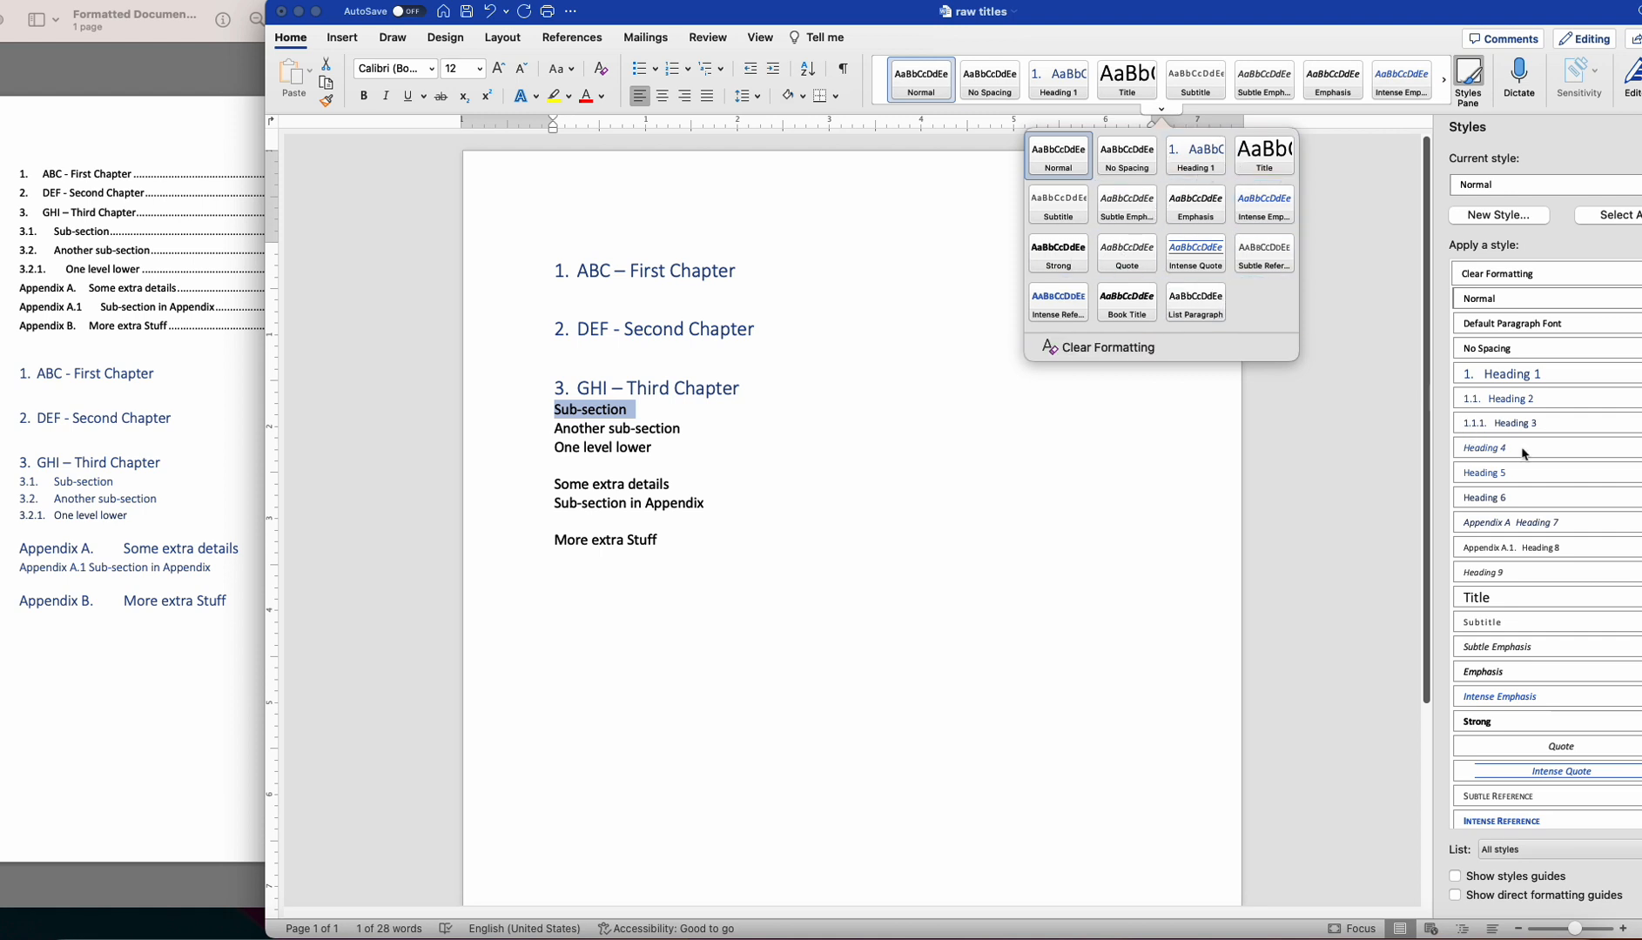
pyautogui.click(1512, 399)
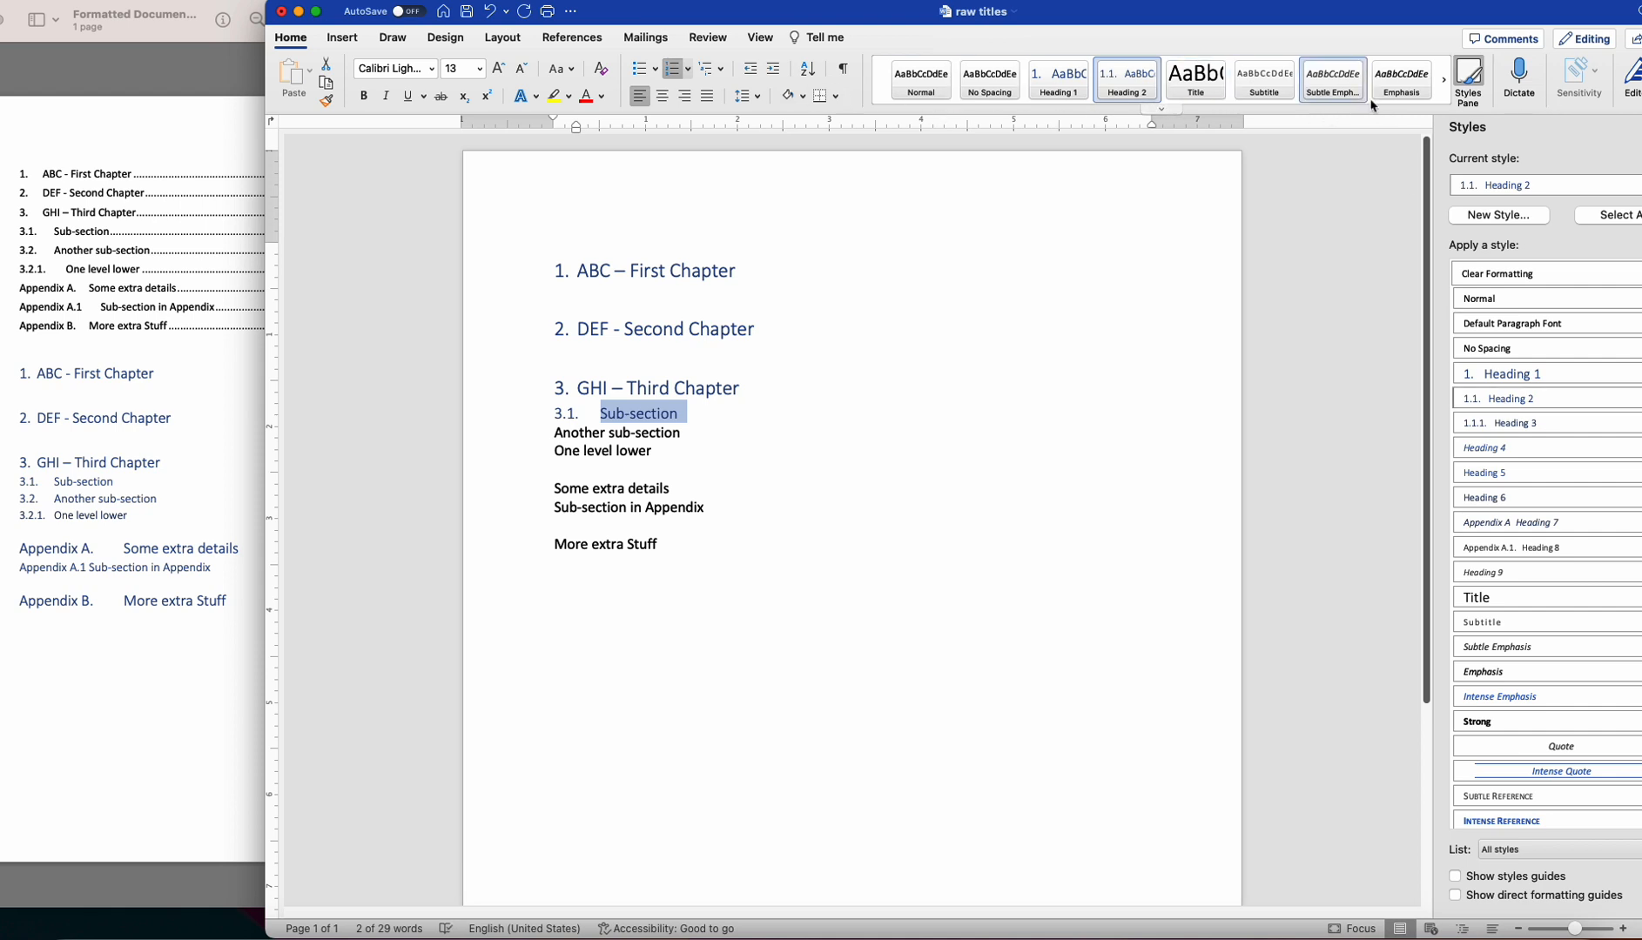
pyautogui.tripleClick(573, 435)
pyautogui.click(1523, 401)
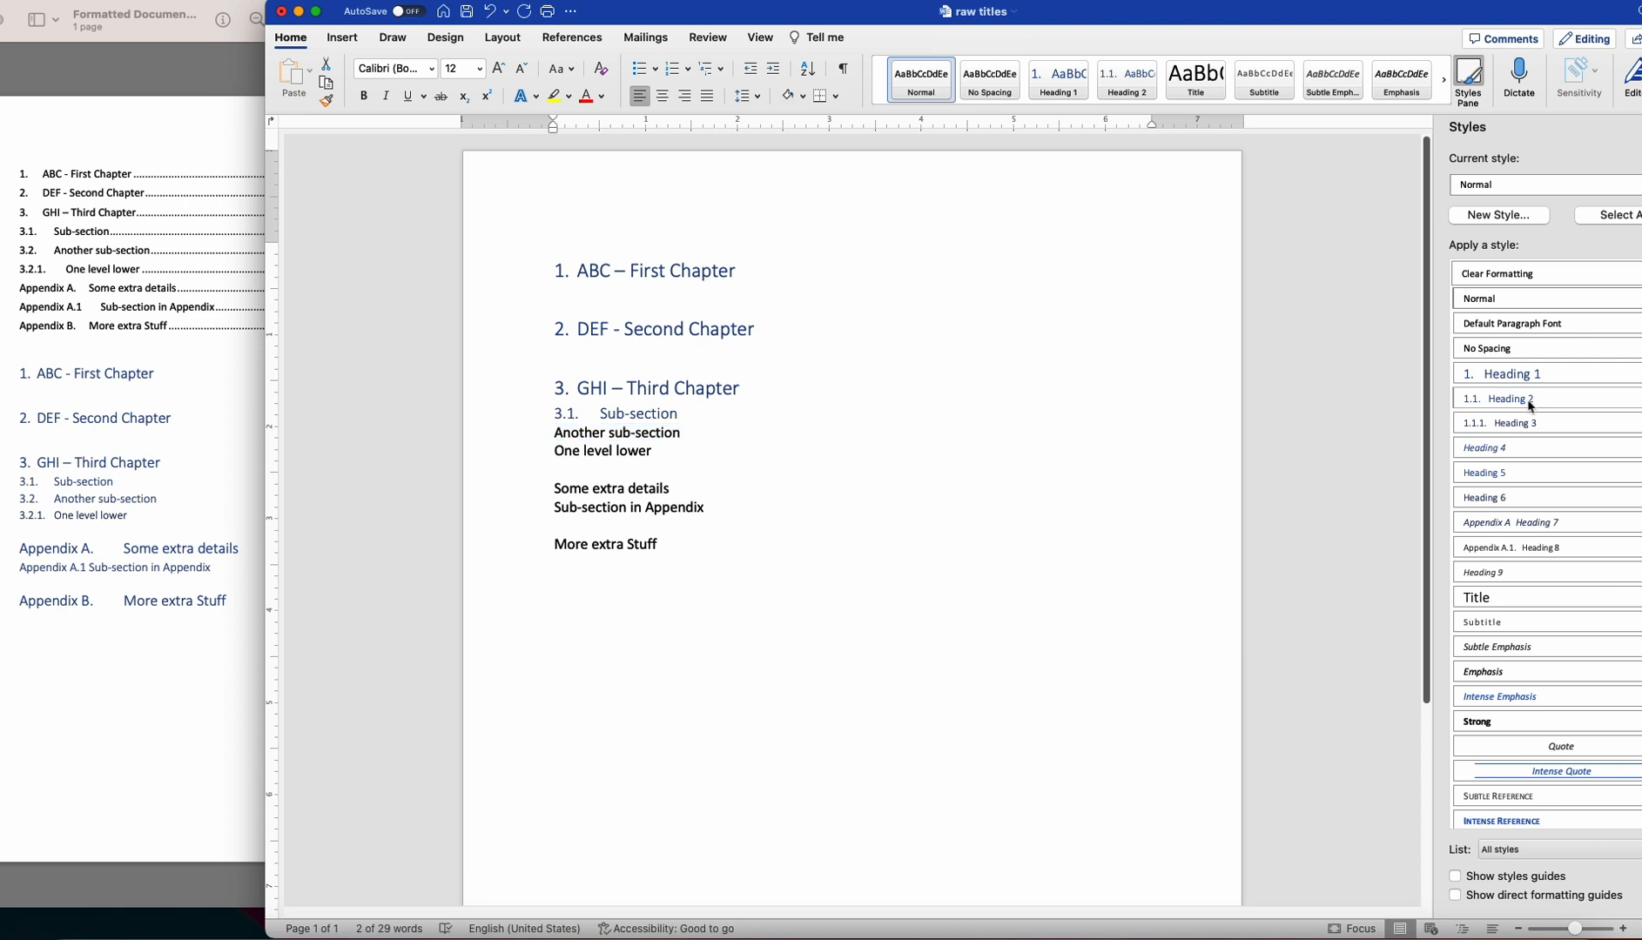
pyautogui.tripleClick(615, 457)
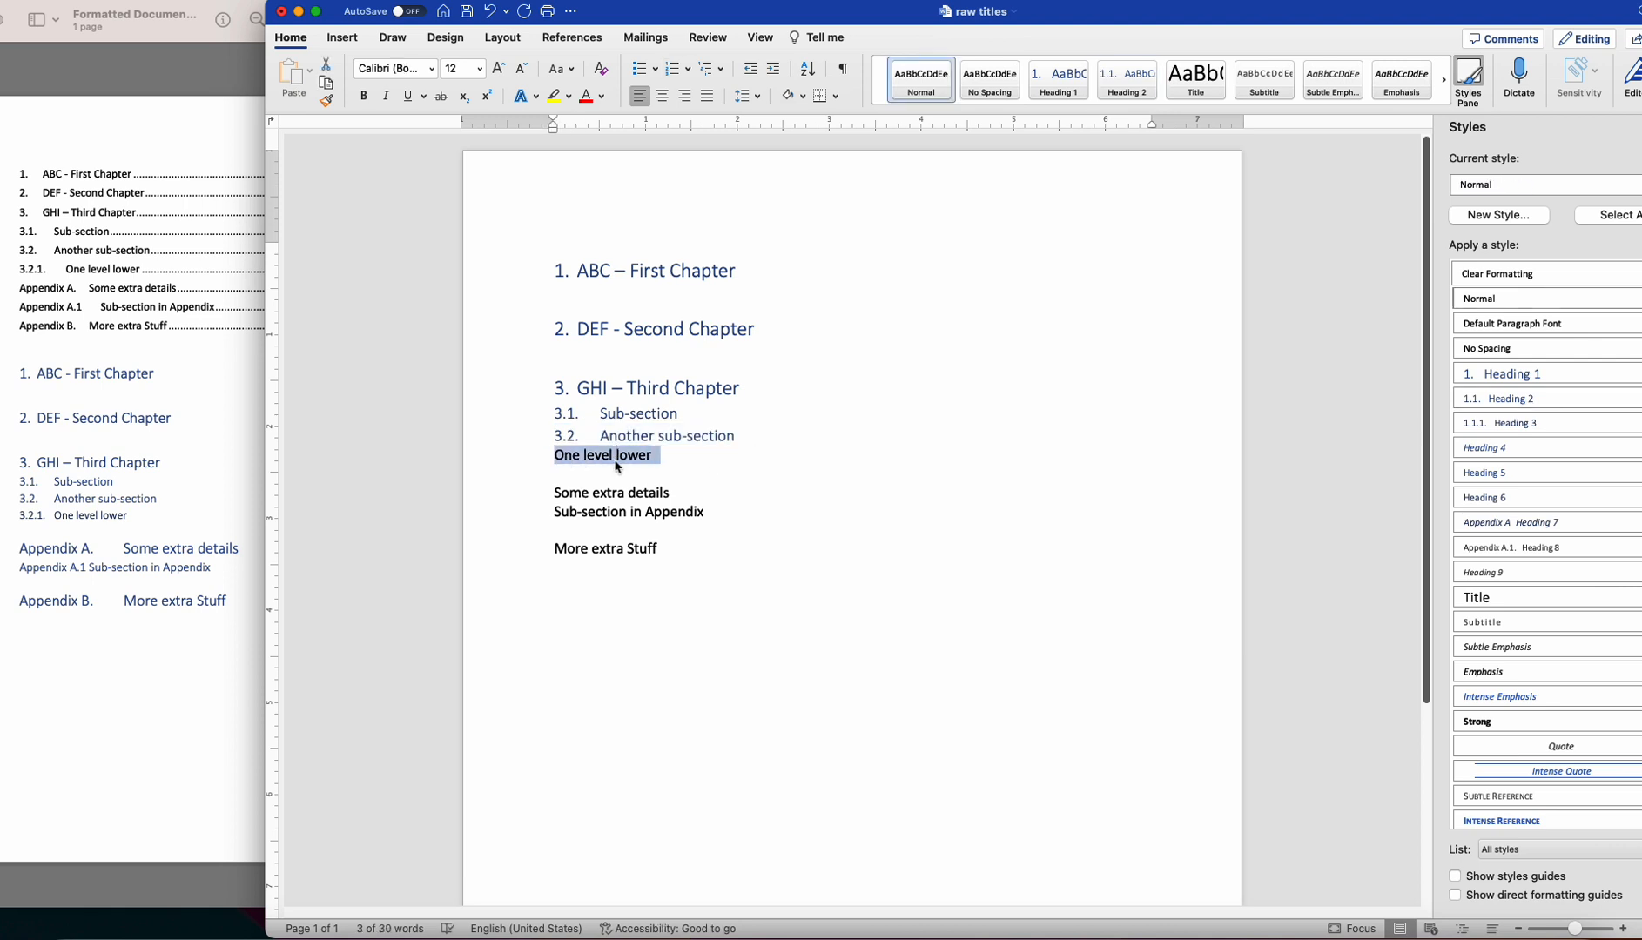
pyautogui.click(1536, 425)
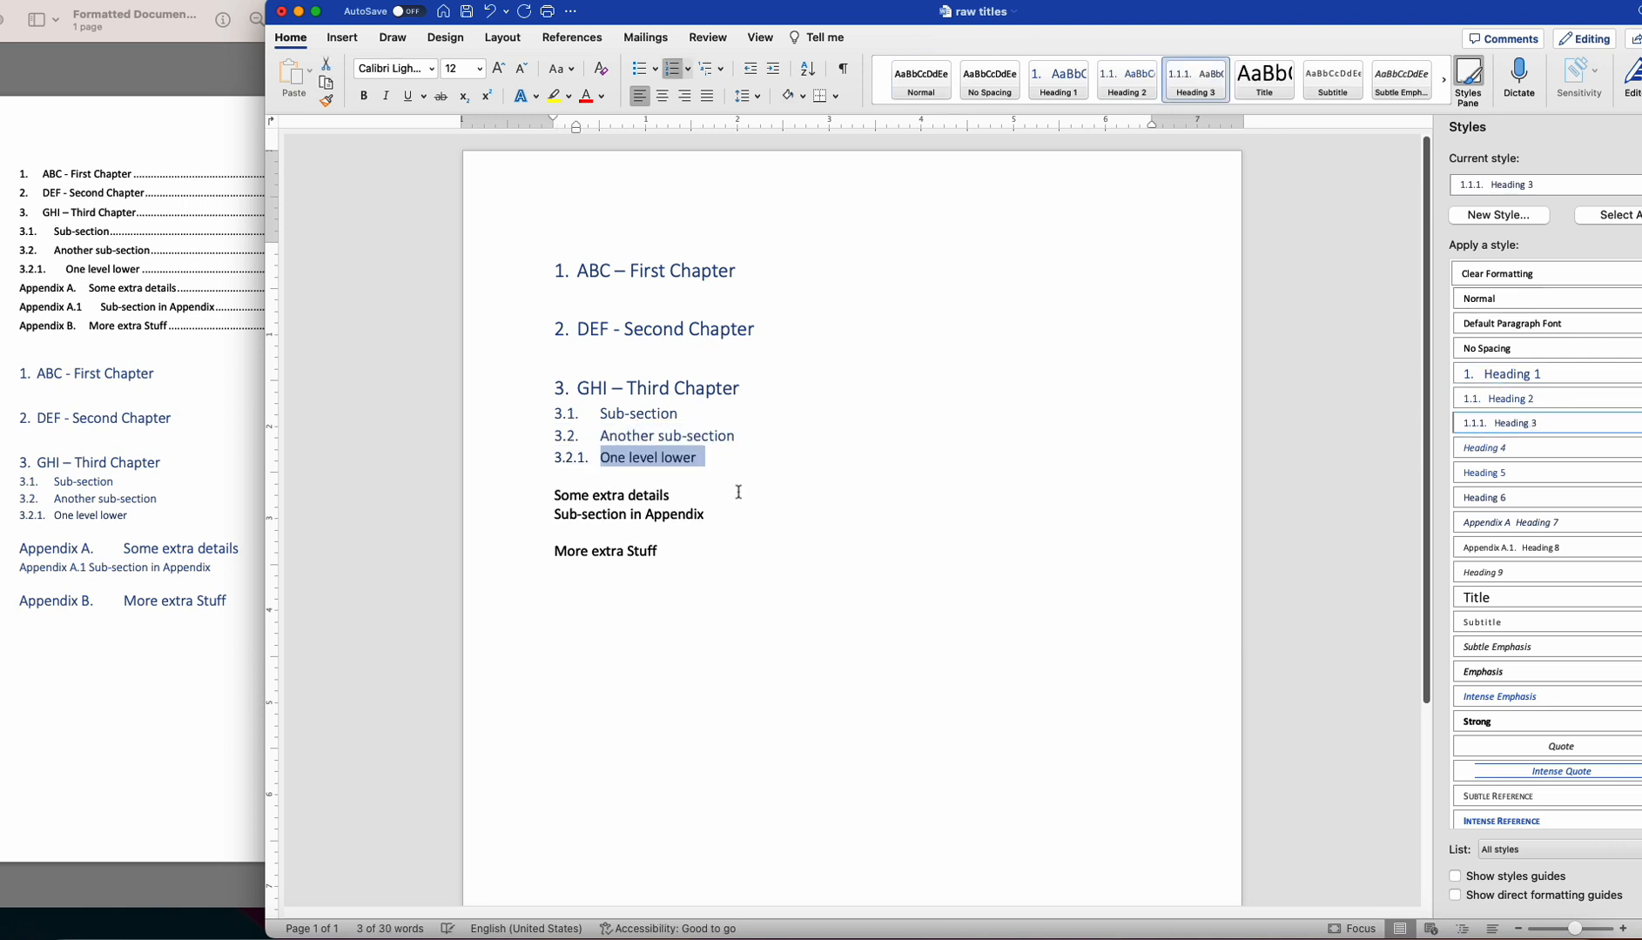
# Insert a "Test" line below "Another sub-section" and format it as Heading 2.
pyautogui.click(751, 433)
pyautogui.press('Return')
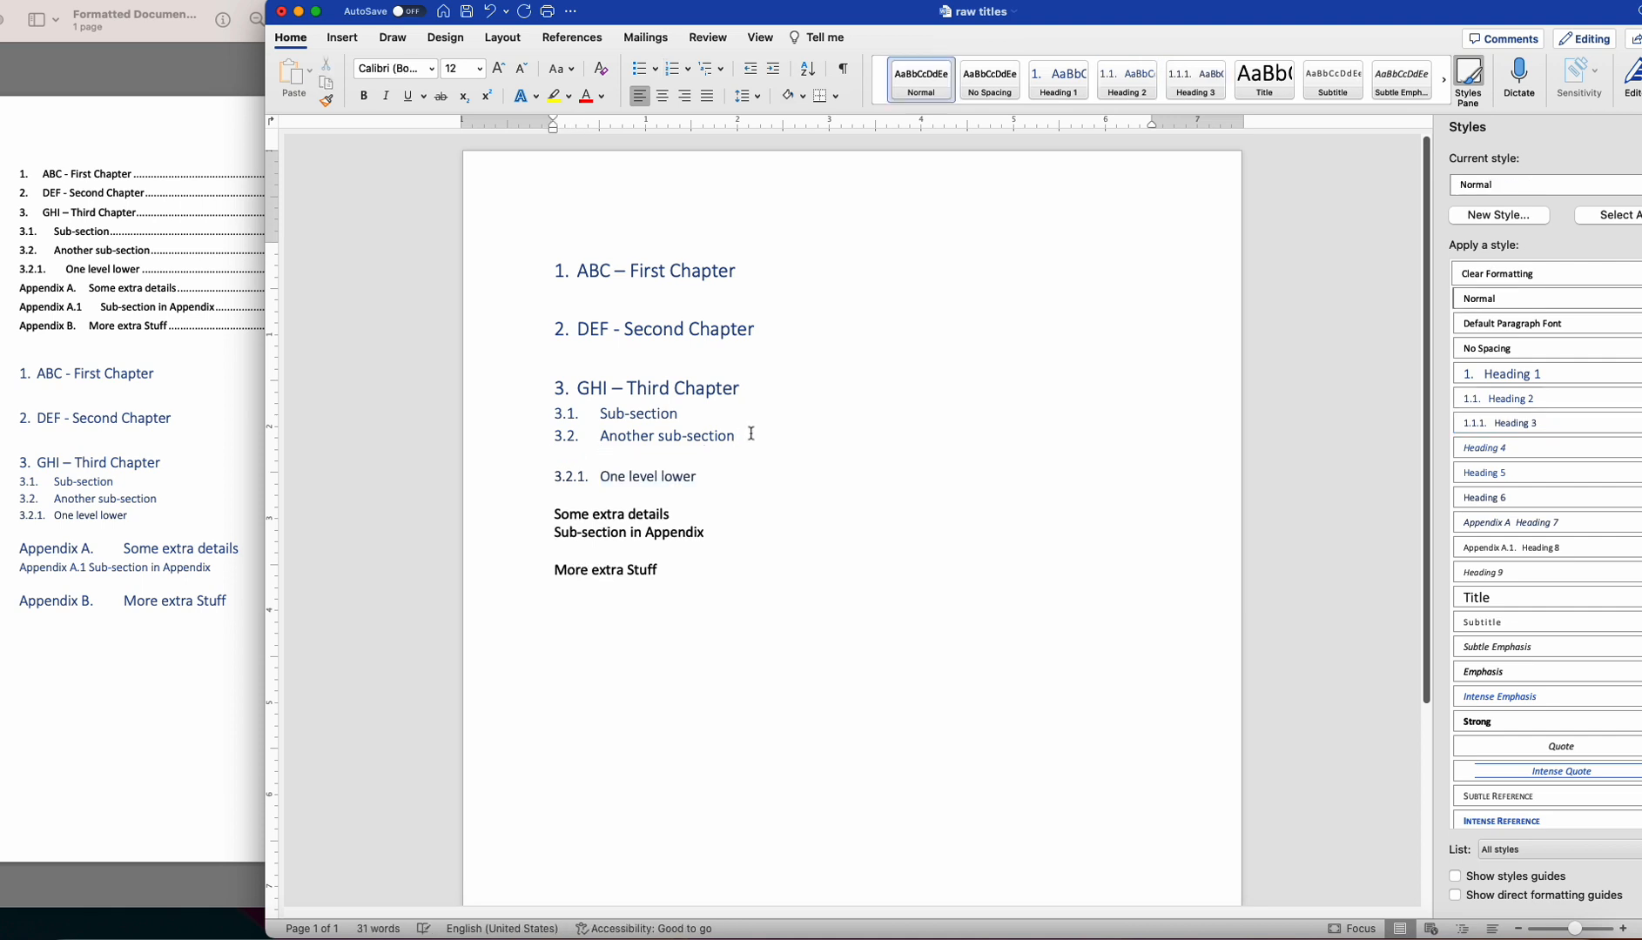
pyautogui.write('Test')
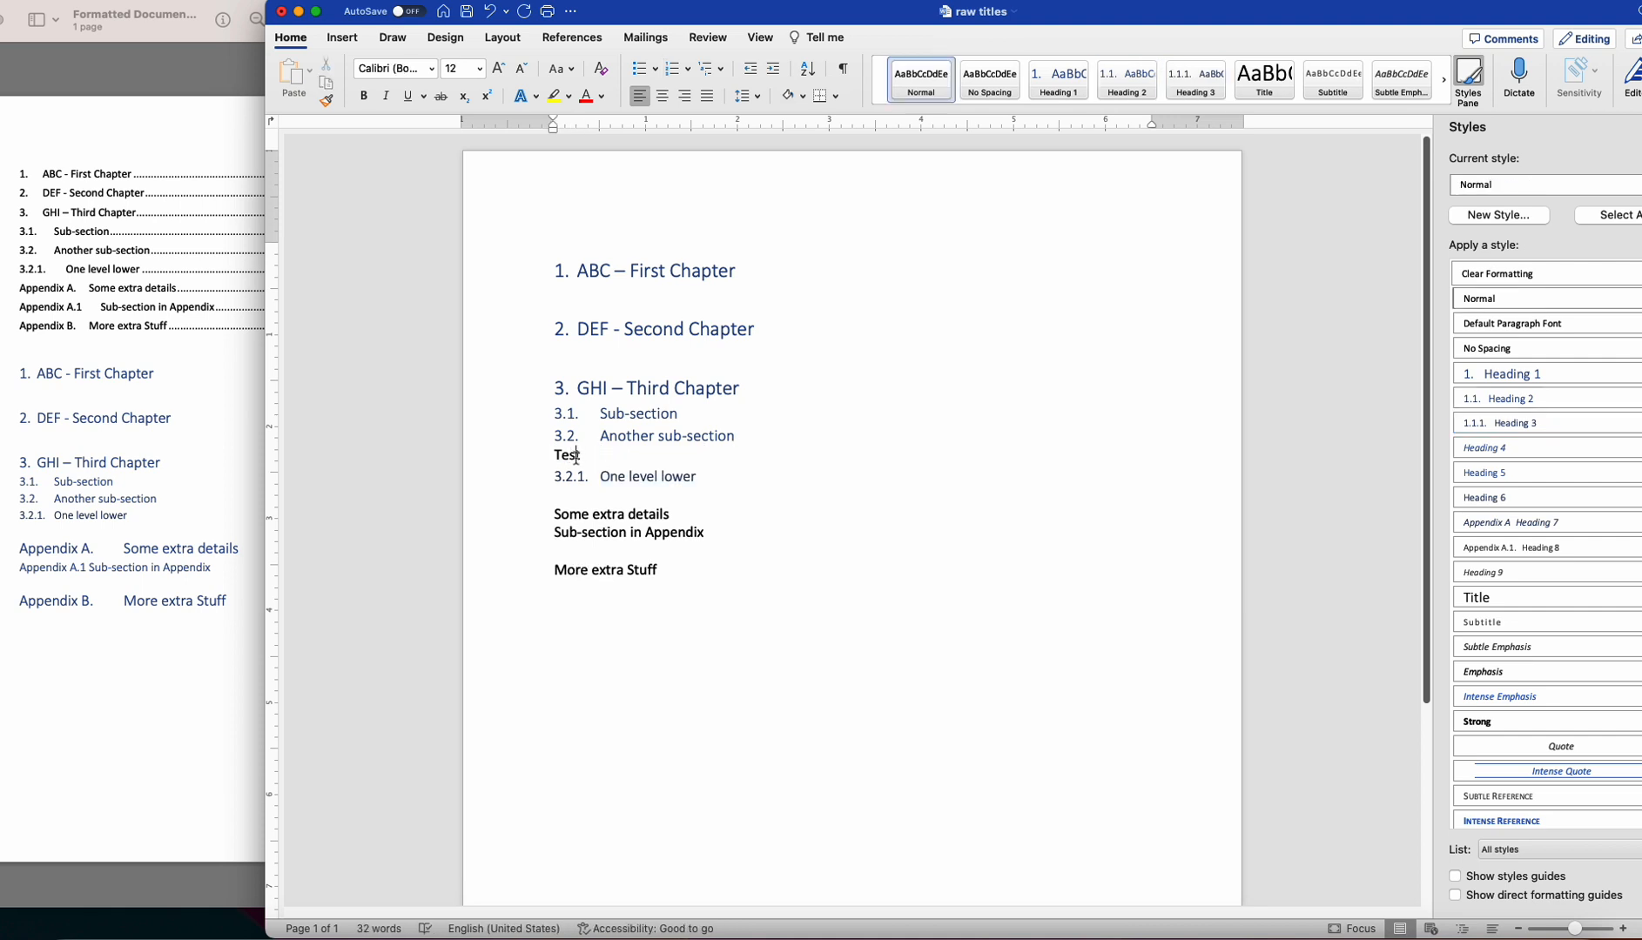
pyautogui.doubleClick(576, 456)
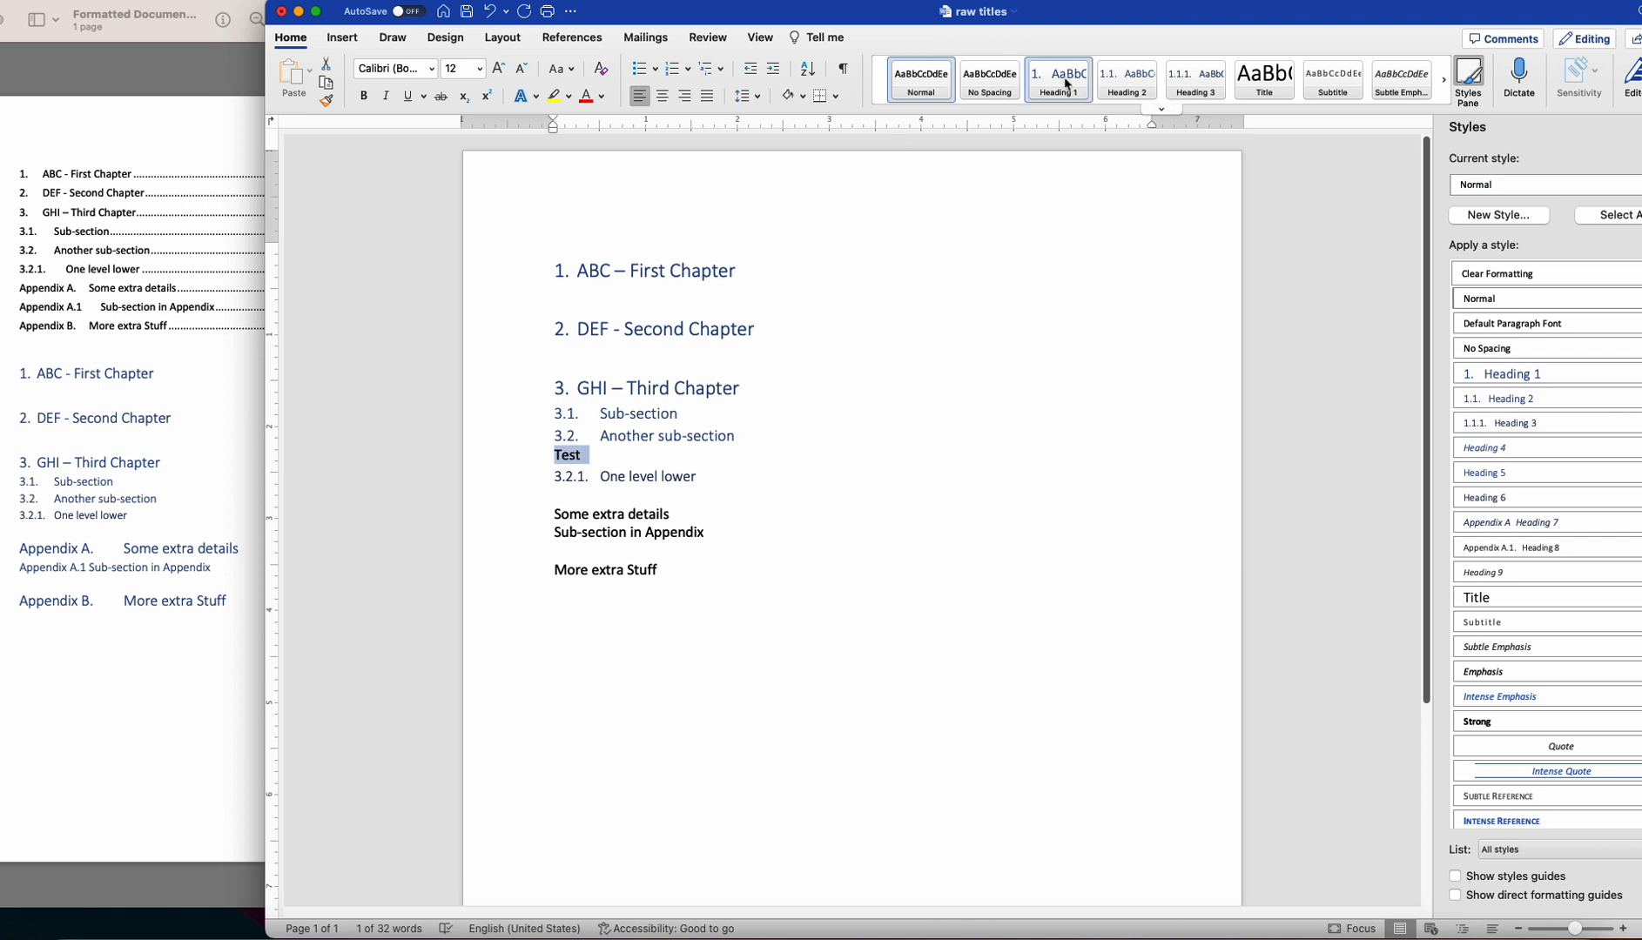
pyautogui.click(1127, 78)
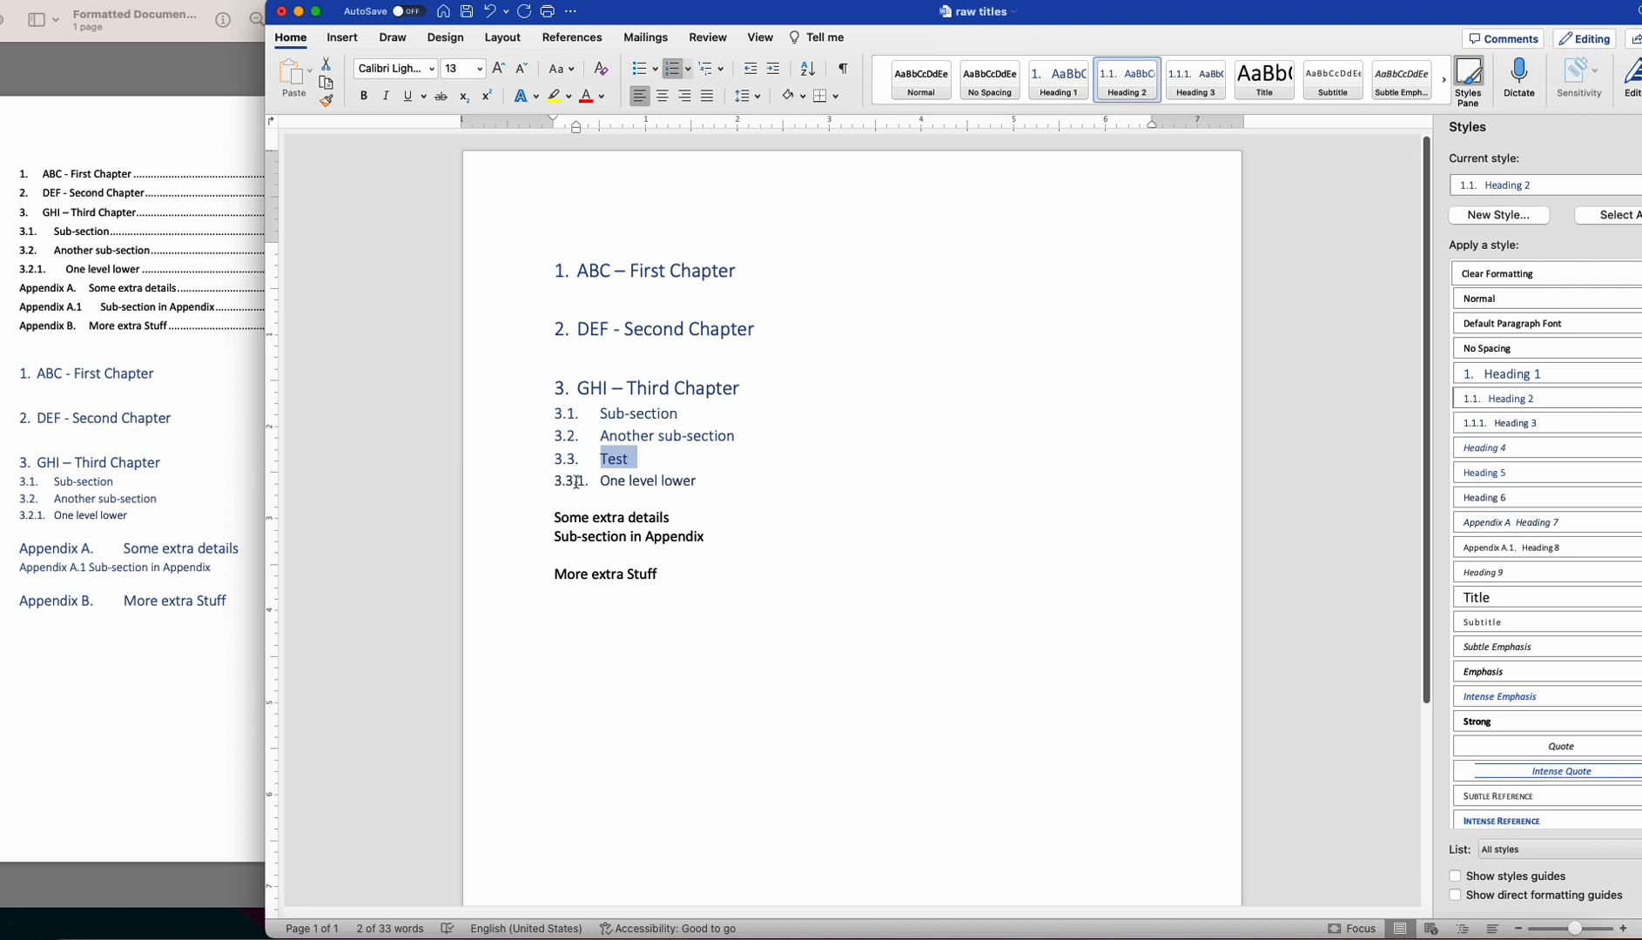
# Delete the "Test" heading and its empty line below "Another sub-section".
pyautogui.press('BackSpace')
pyautogui.press('BackSpace')
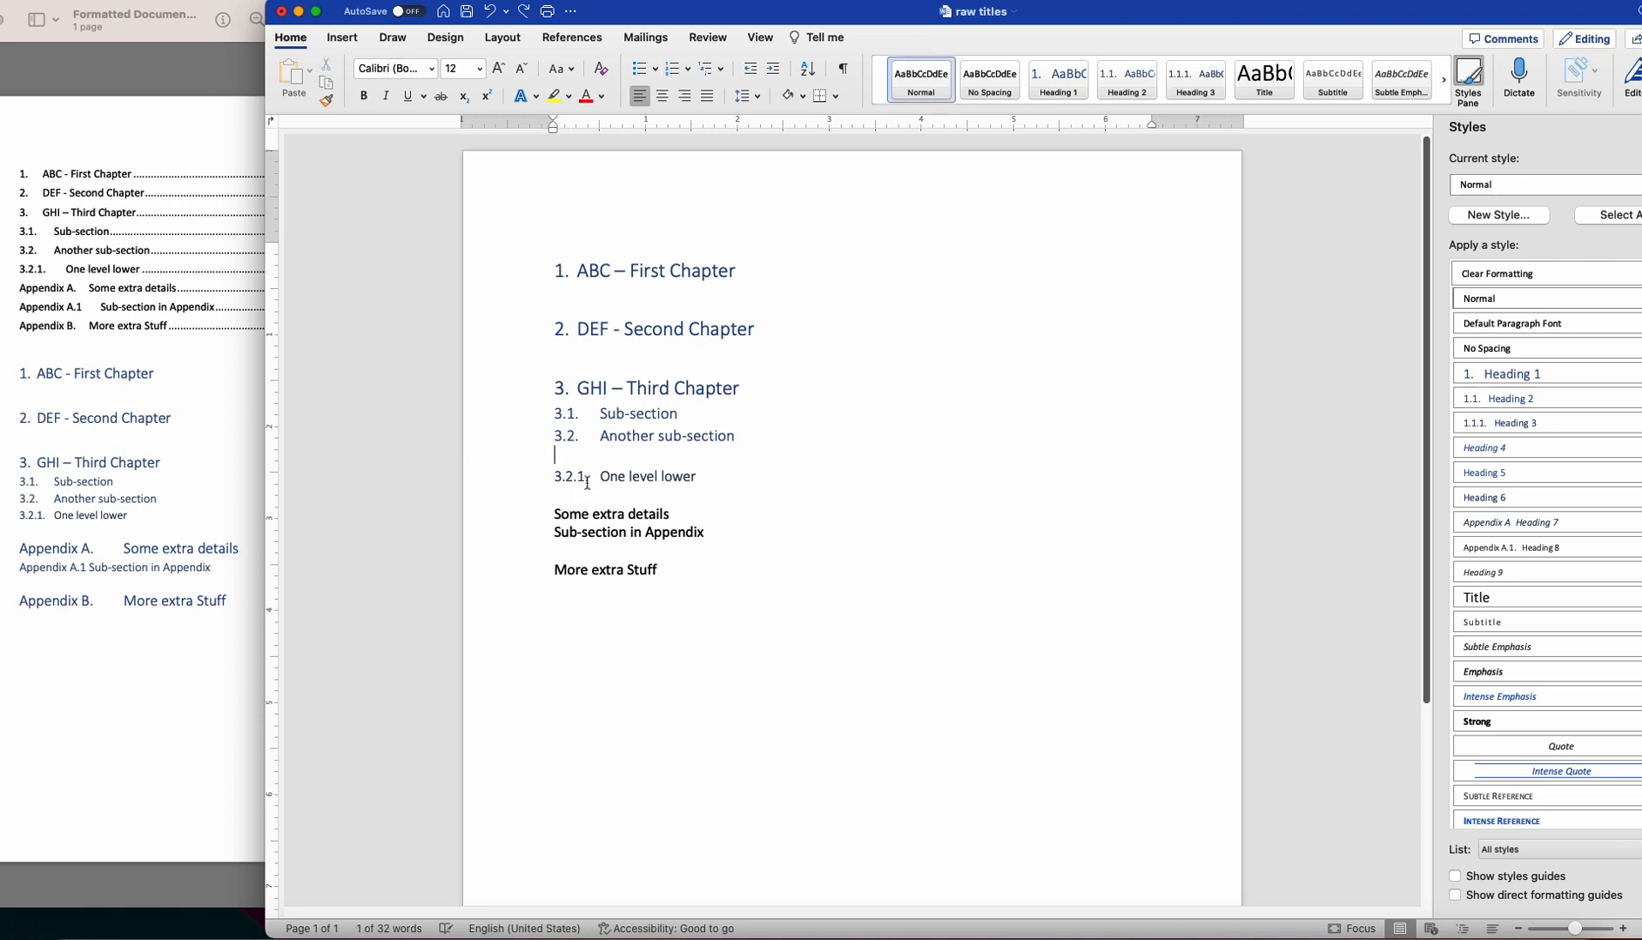
pyautogui.press('BackSpace')
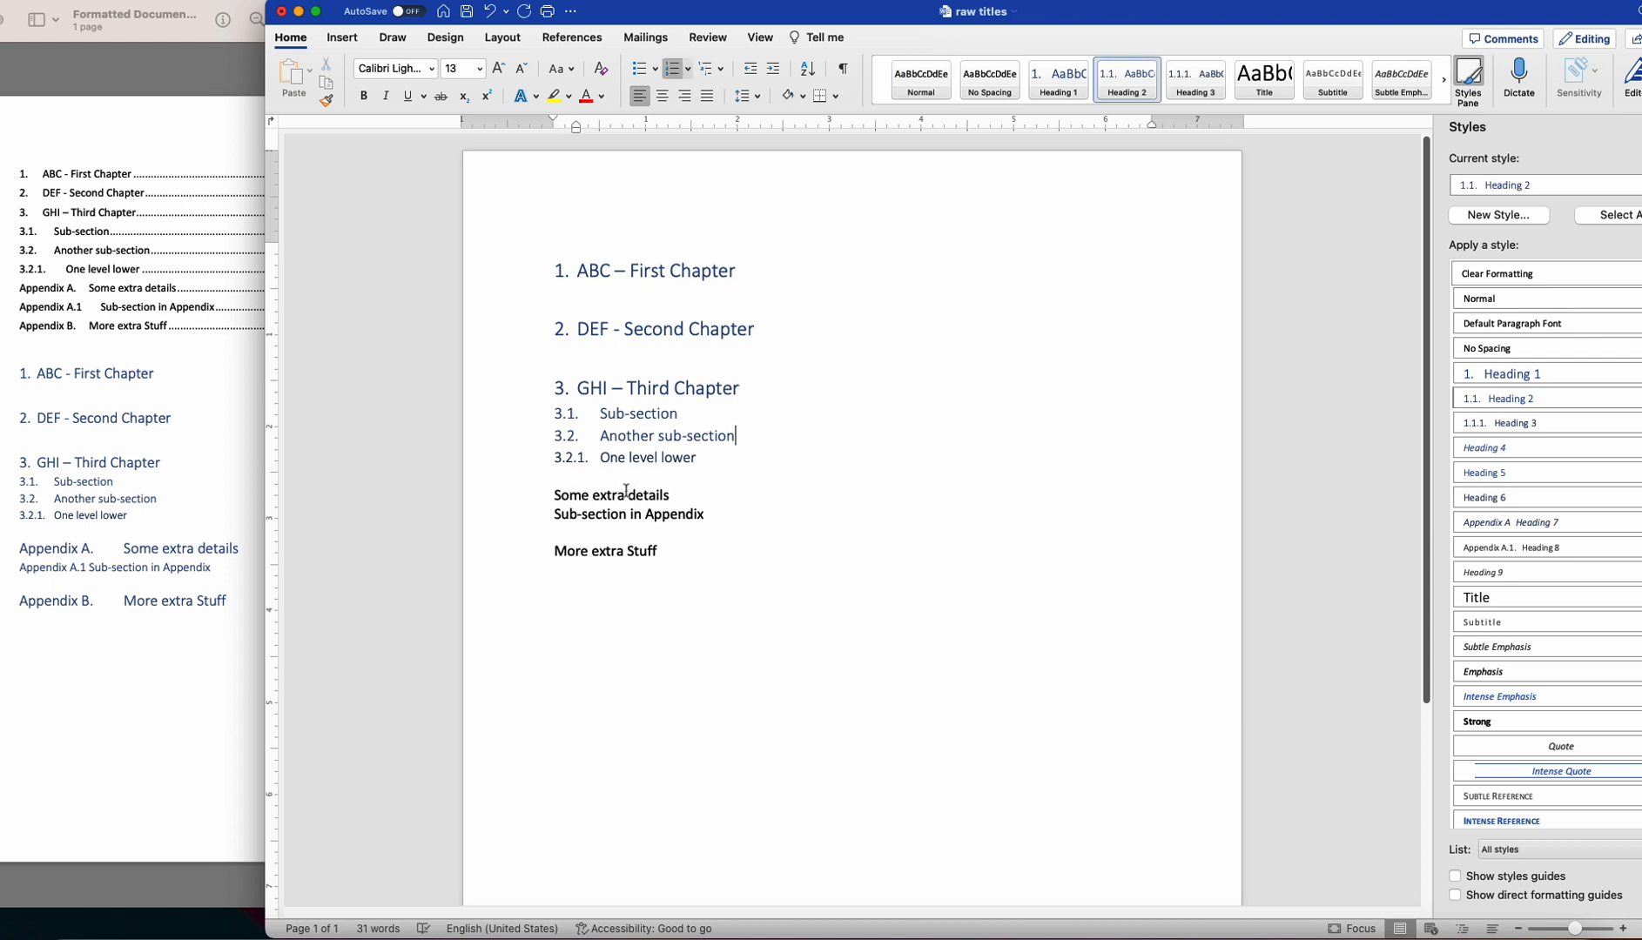
# Apply Heading 7 to "Some extra details" and "More extra Stuff", and Heading 8 to "Sub-section in Appendix".
pyautogui.tripleClick(609, 498)
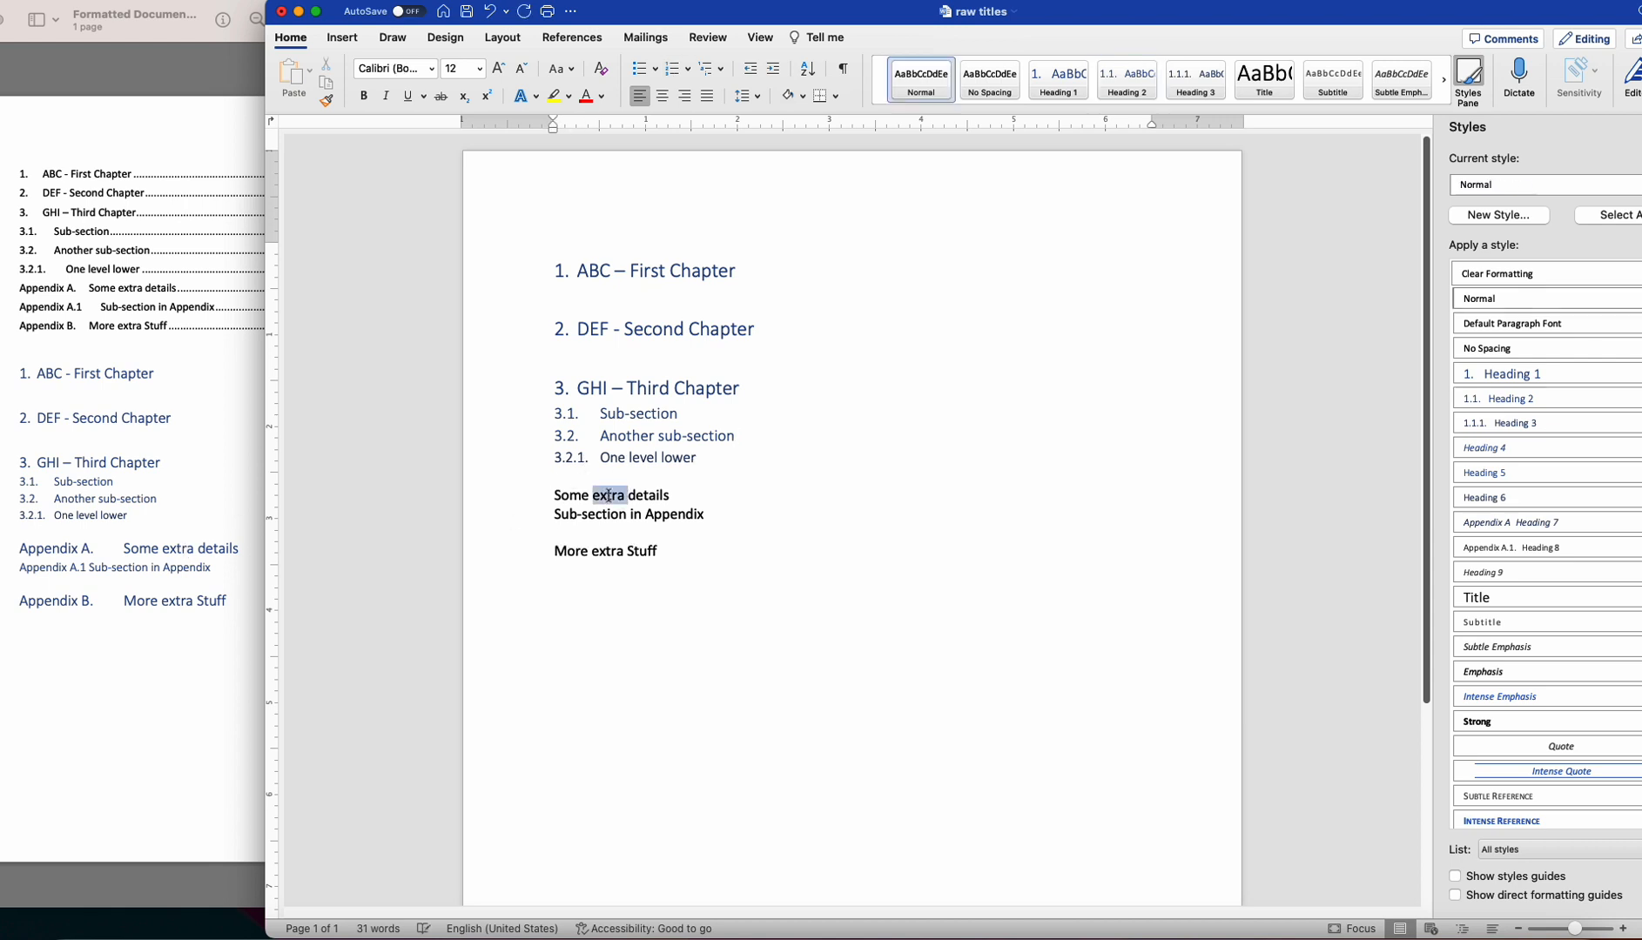
pyautogui.click(1531, 526)
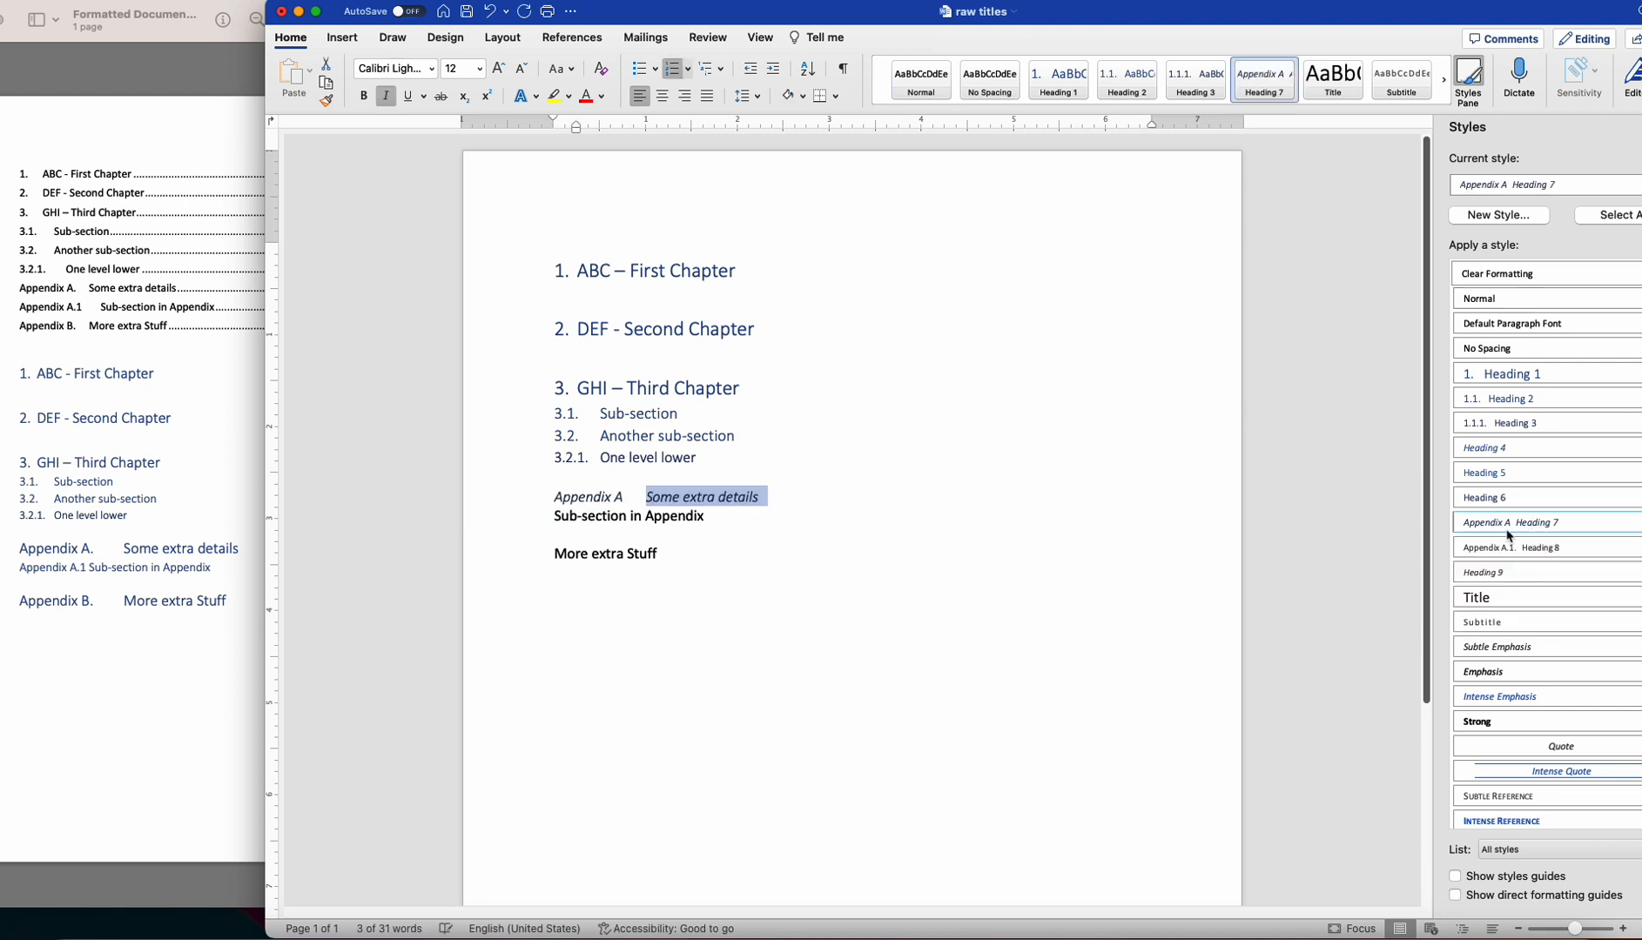
pyautogui.tripleClick(679, 520)
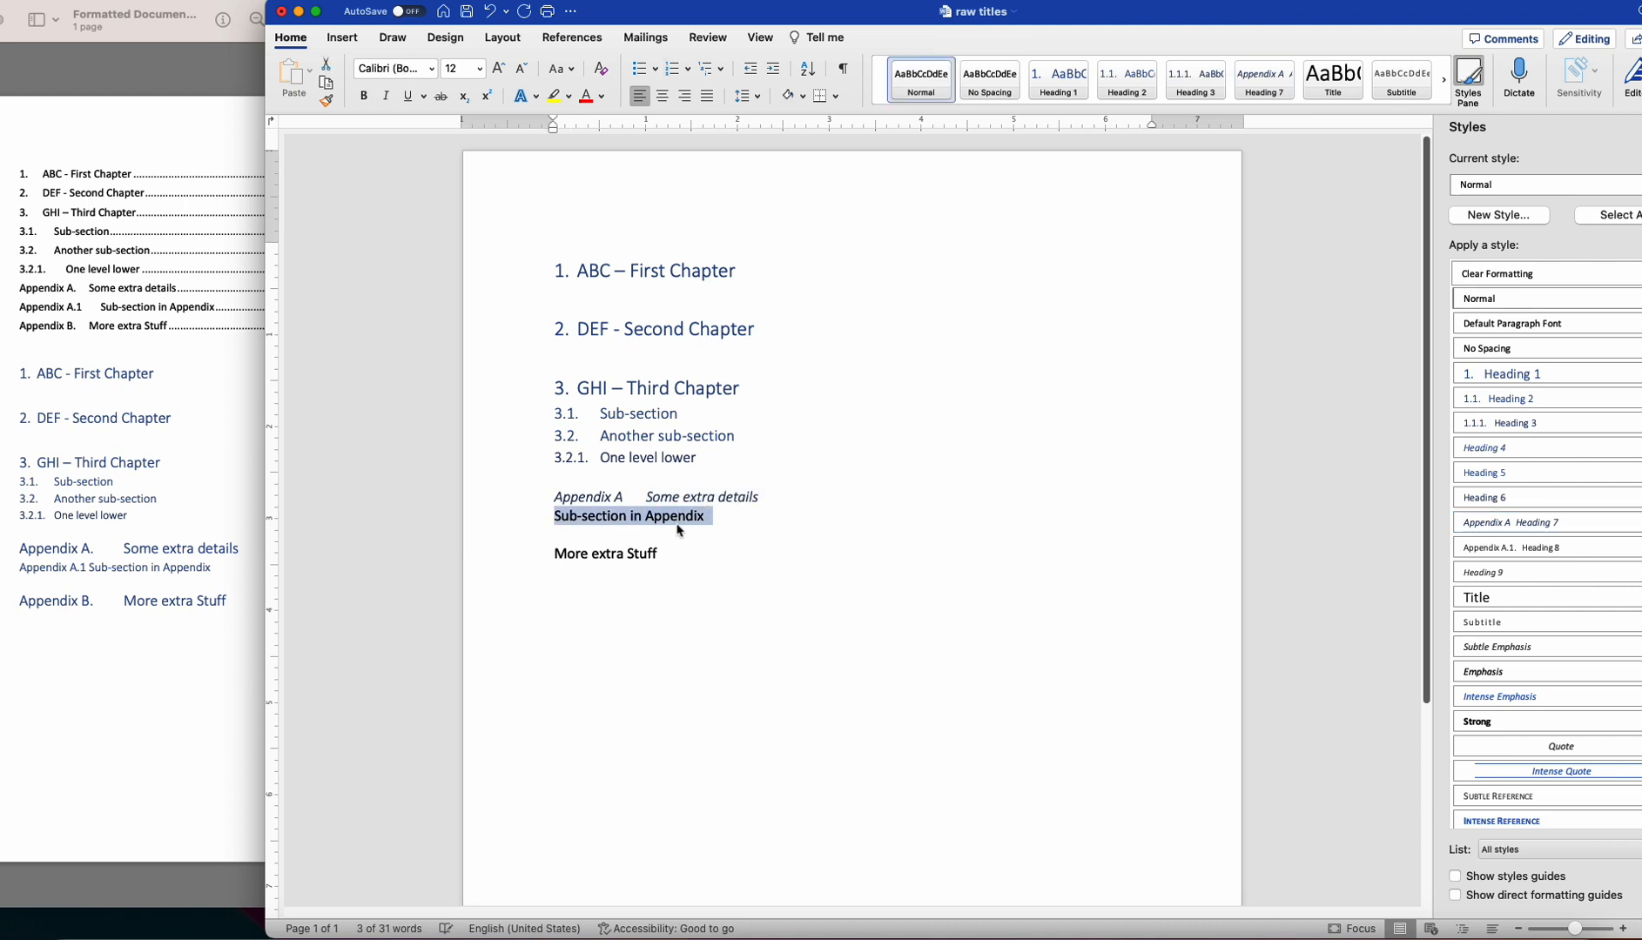
pyautogui.click(1503, 549)
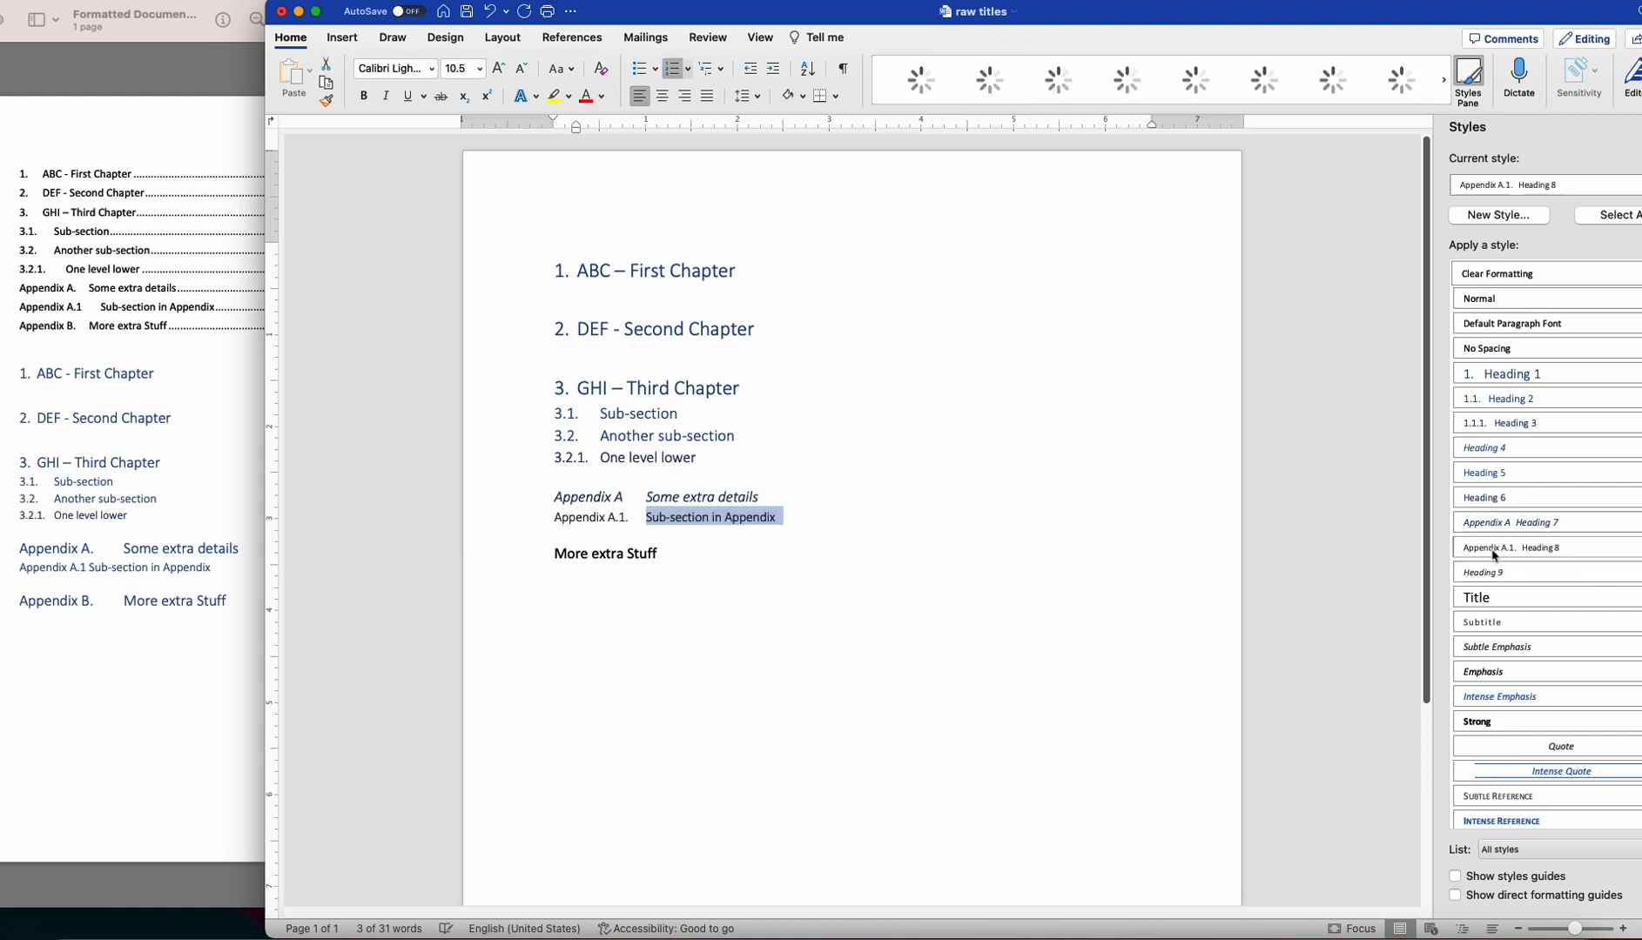
pyautogui.tripleClick(586, 561)
pyautogui.click(1519, 524)
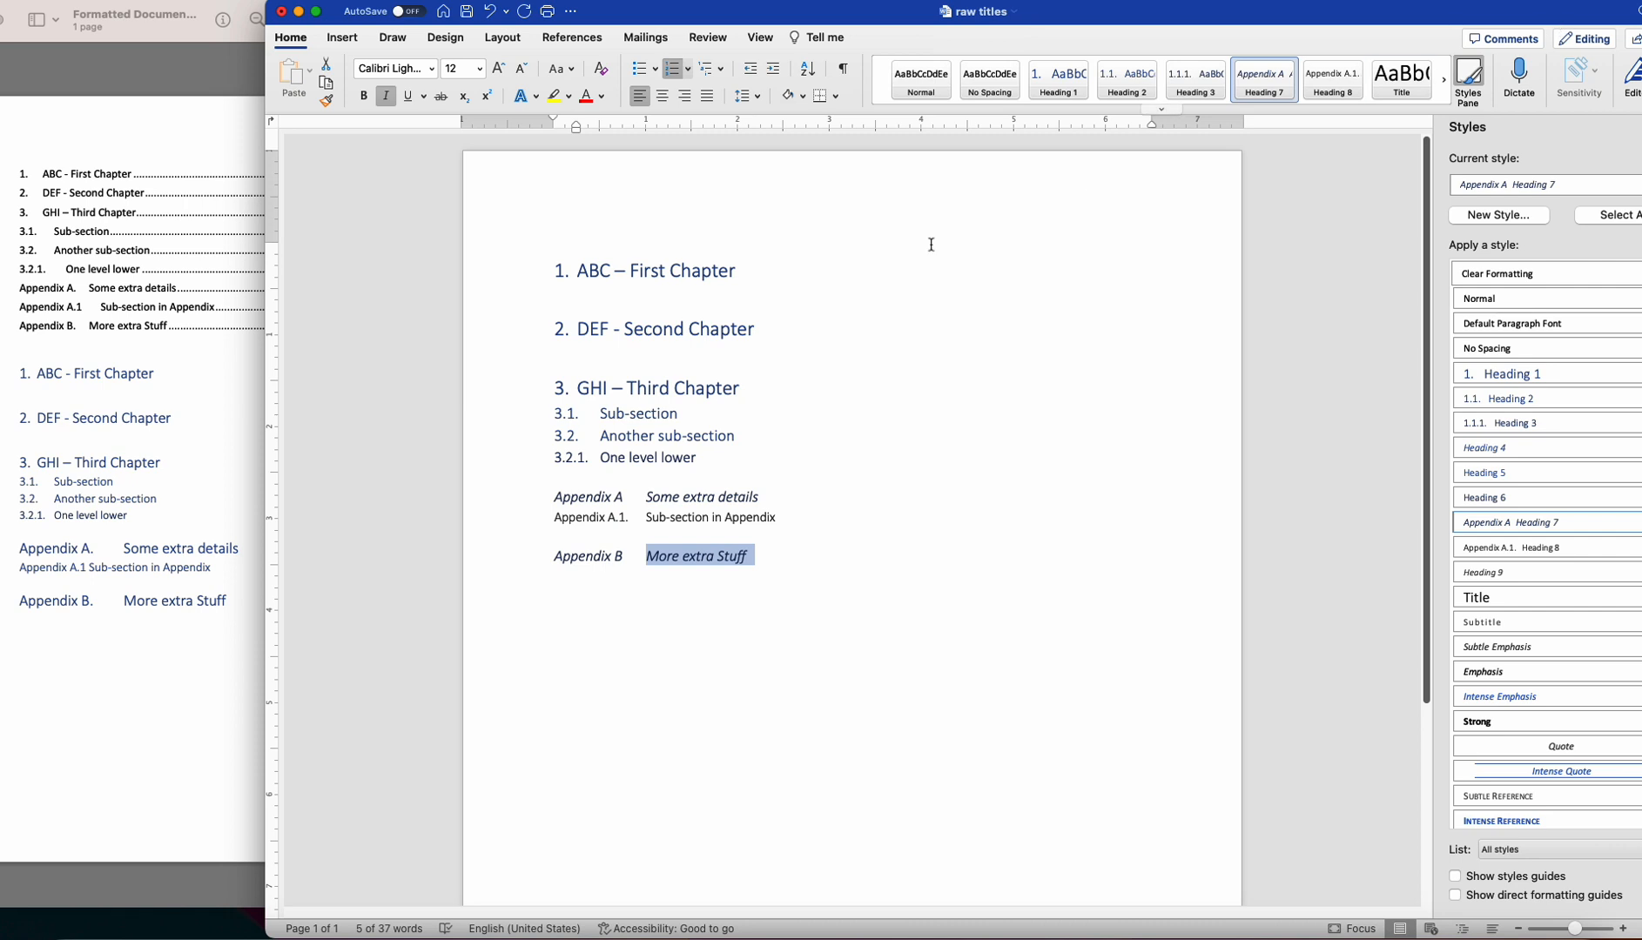
# Modify the Heading 7 style so that it is based on Heading 1.
pyautogui.moveTo(268, 509); pyautogui.dragTo(305, 509)
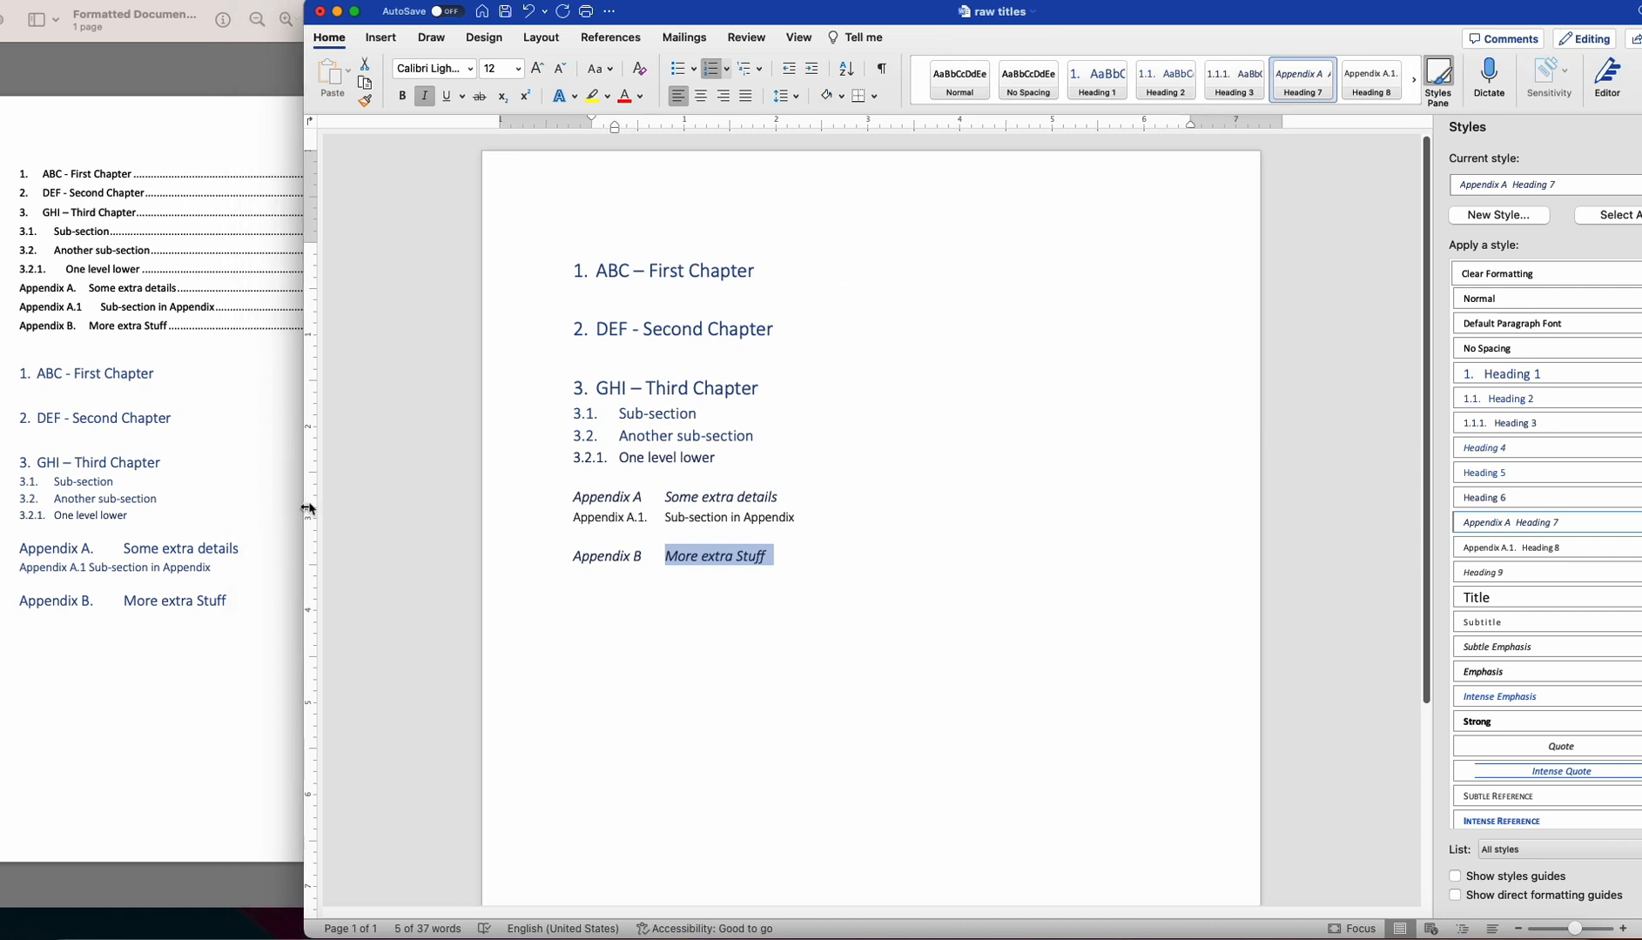
pyautogui.moveTo(908, 18); pyautogui.dragTo(871, 14)
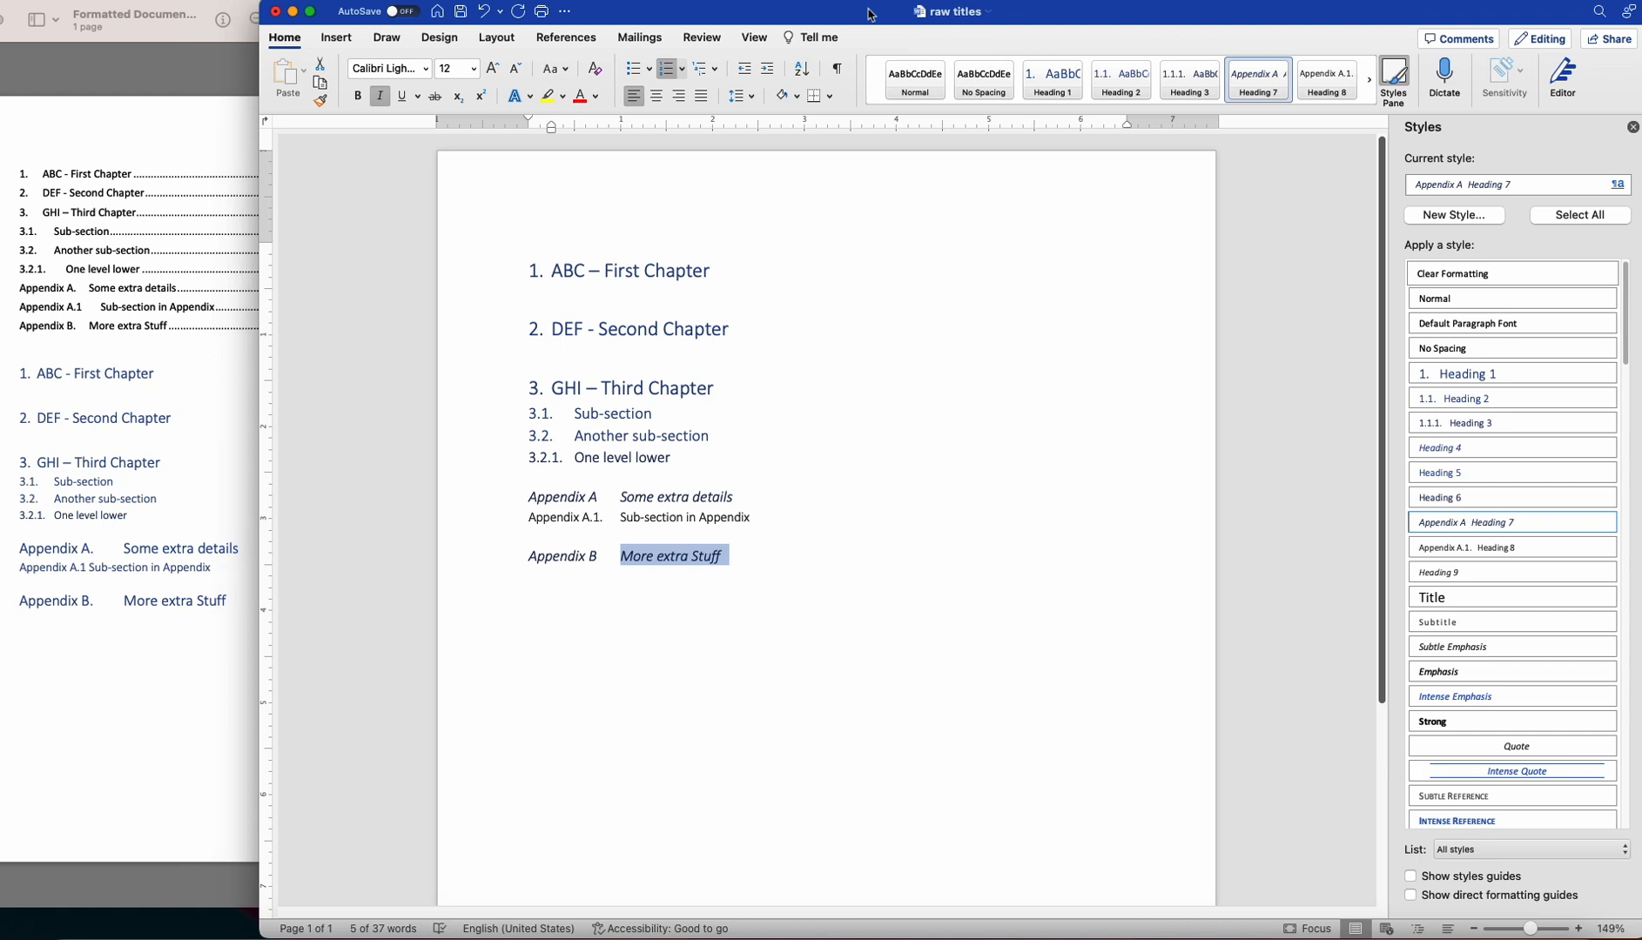
pyautogui.click(1608, 523)
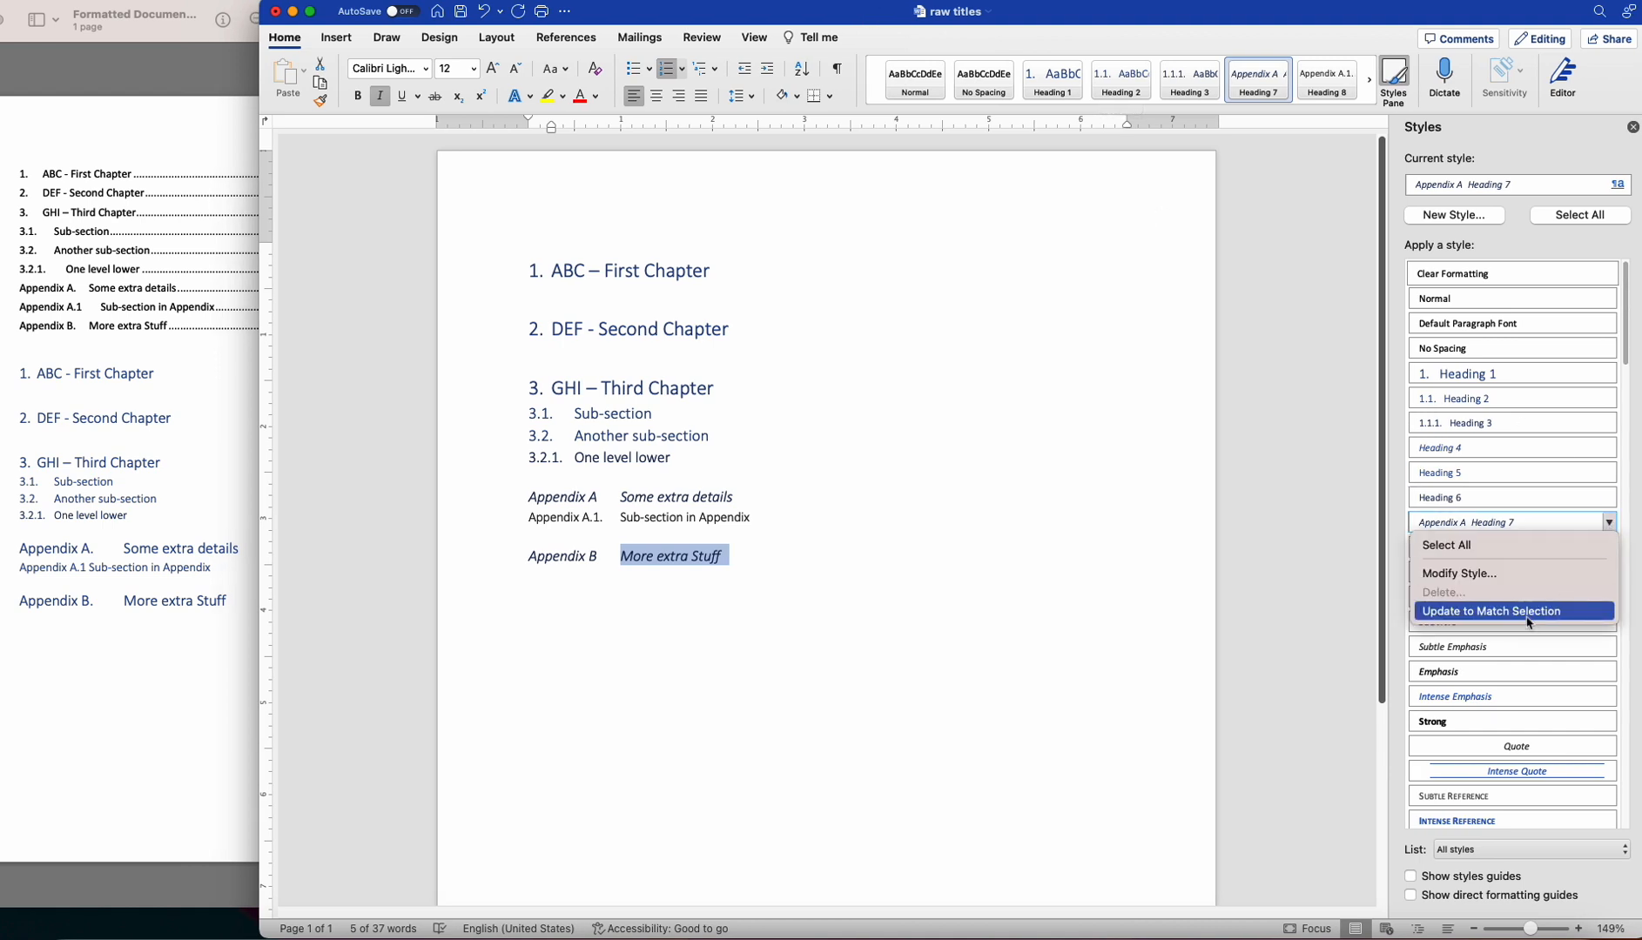
pyautogui.click(1506, 574)
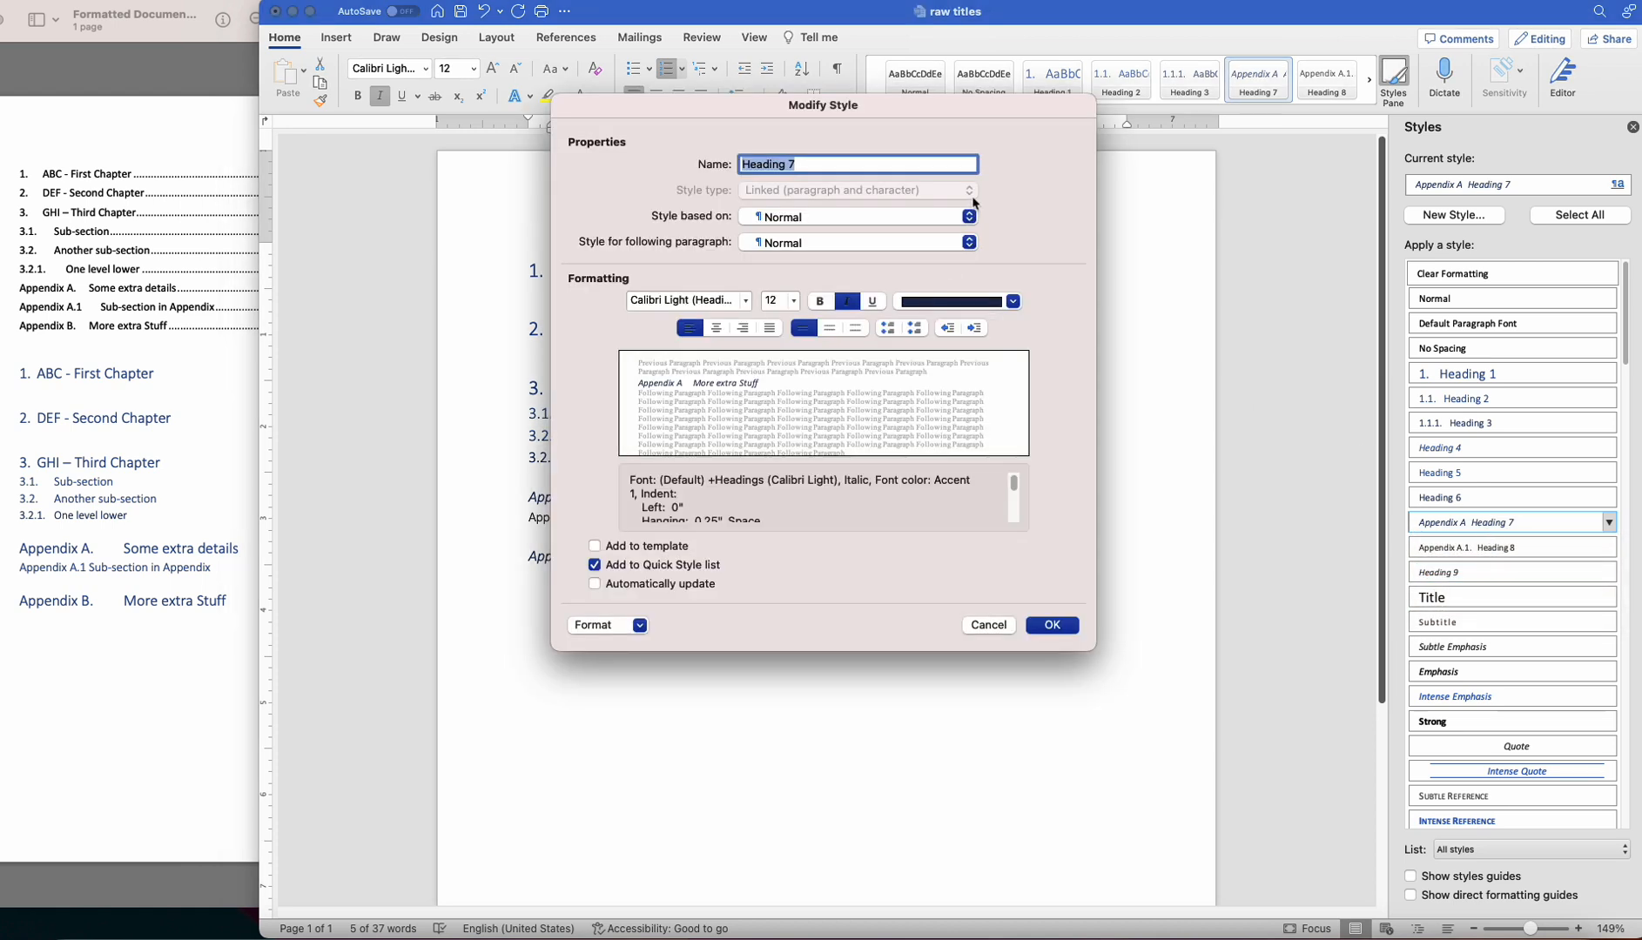
pyautogui.click(969, 217)
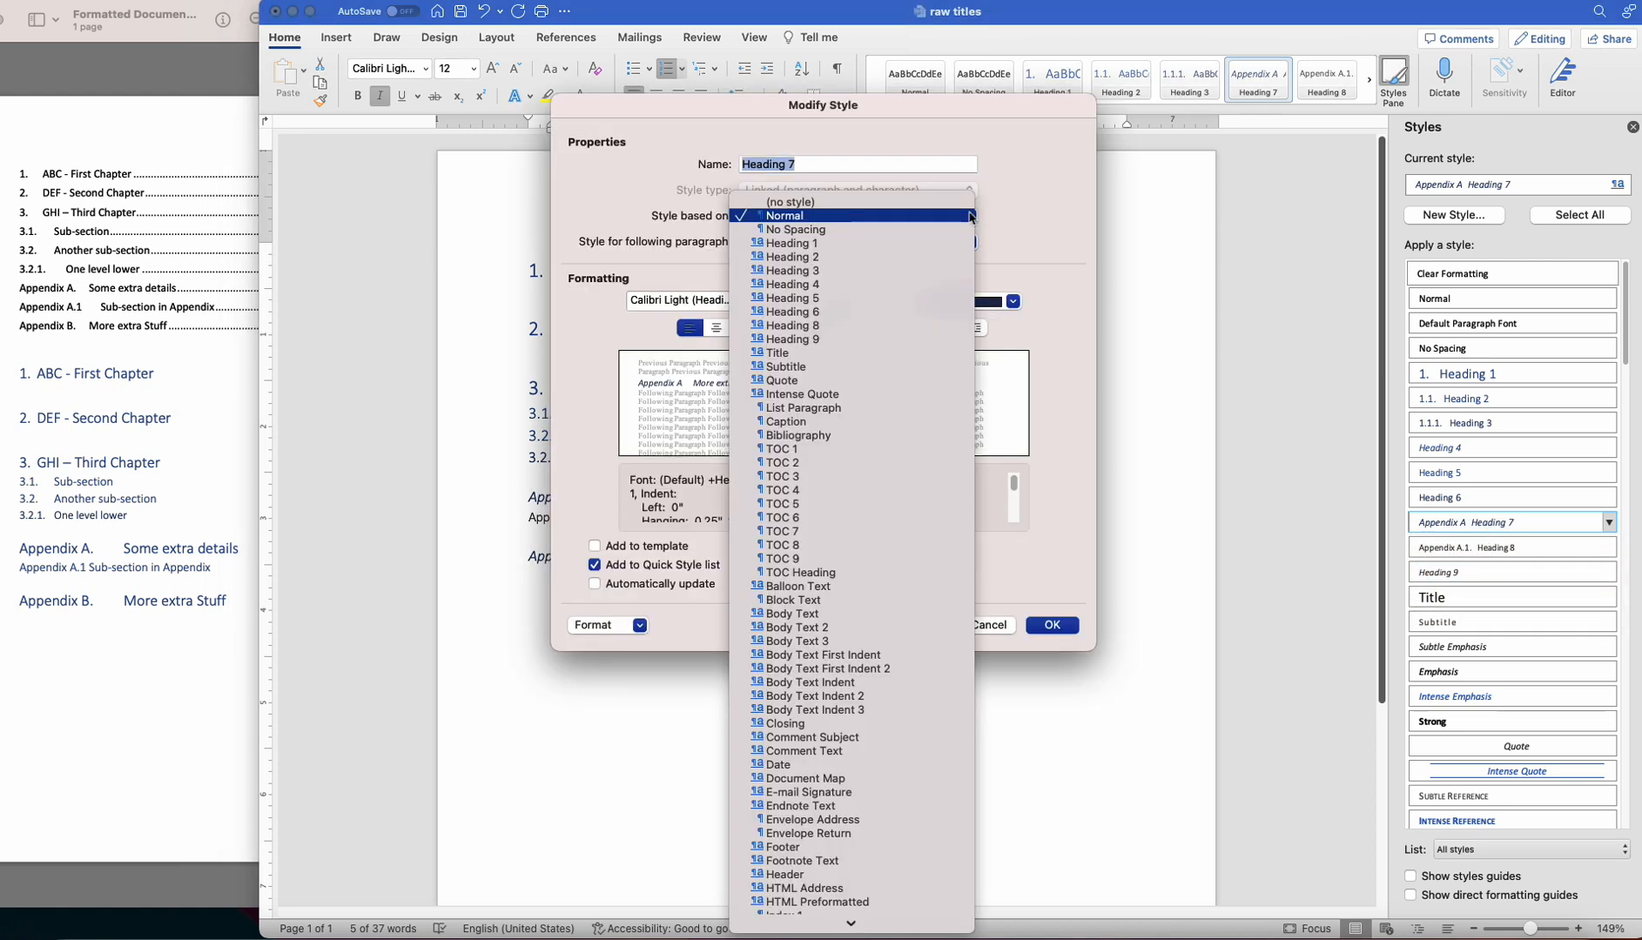
pyautogui.click(928, 242)
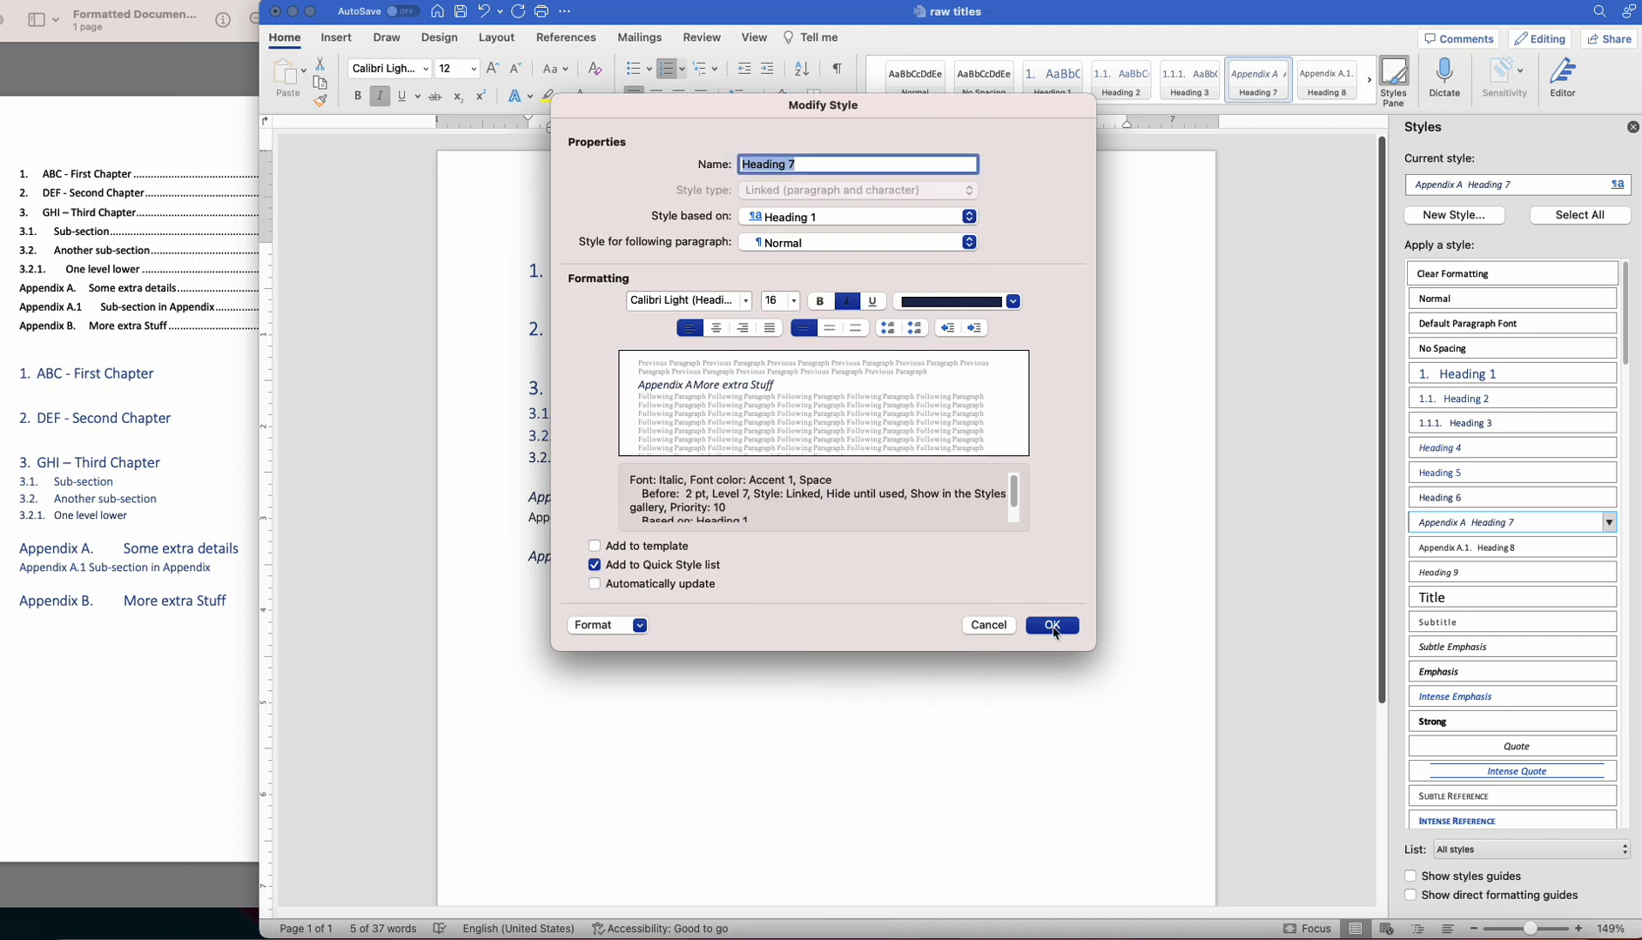
pyautogui.click(1053, 625)
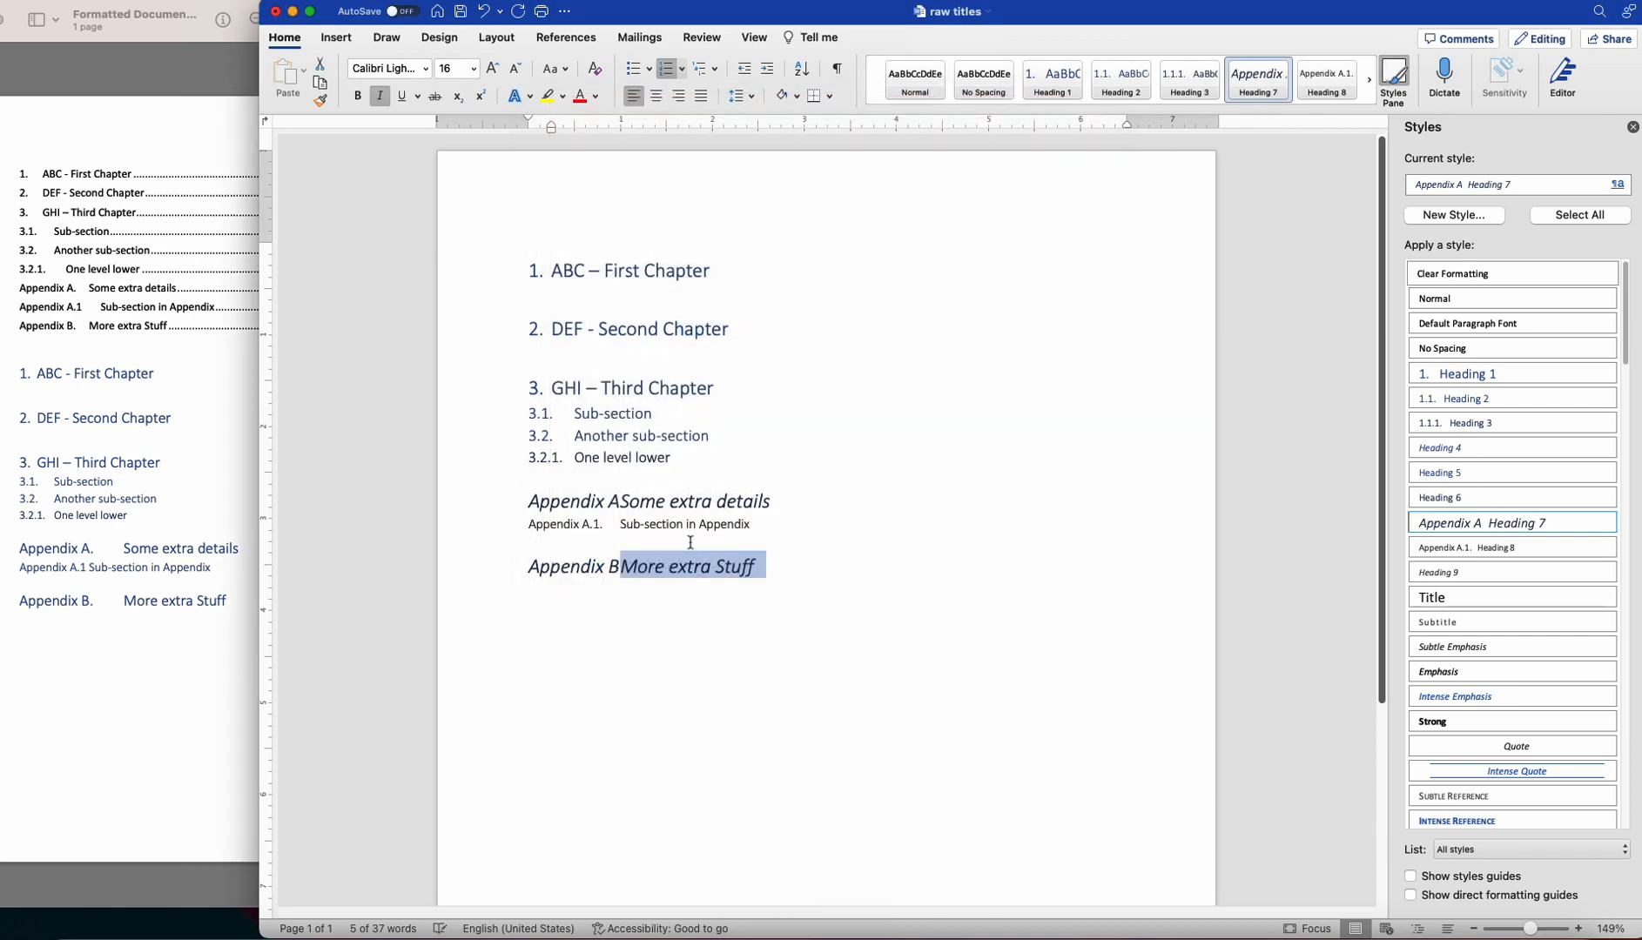
# Modify the Heading 8 style so that it is based on Heading 2.
pyautogui.tripleClick(651, 522)
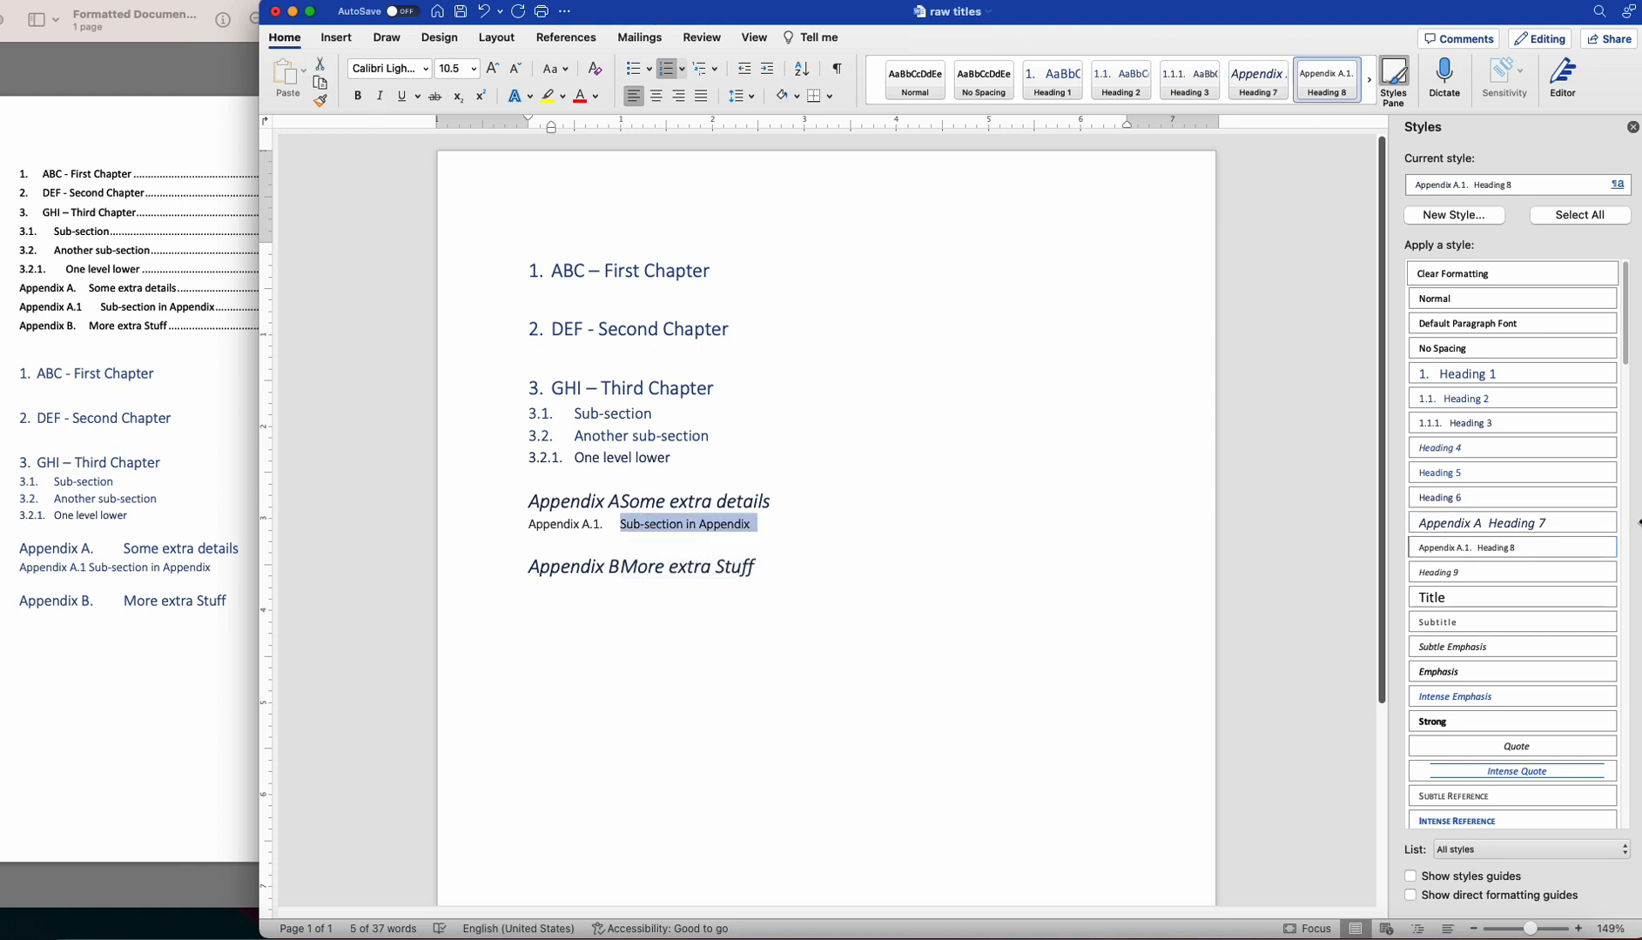
pyautogui.click(1608, 548)
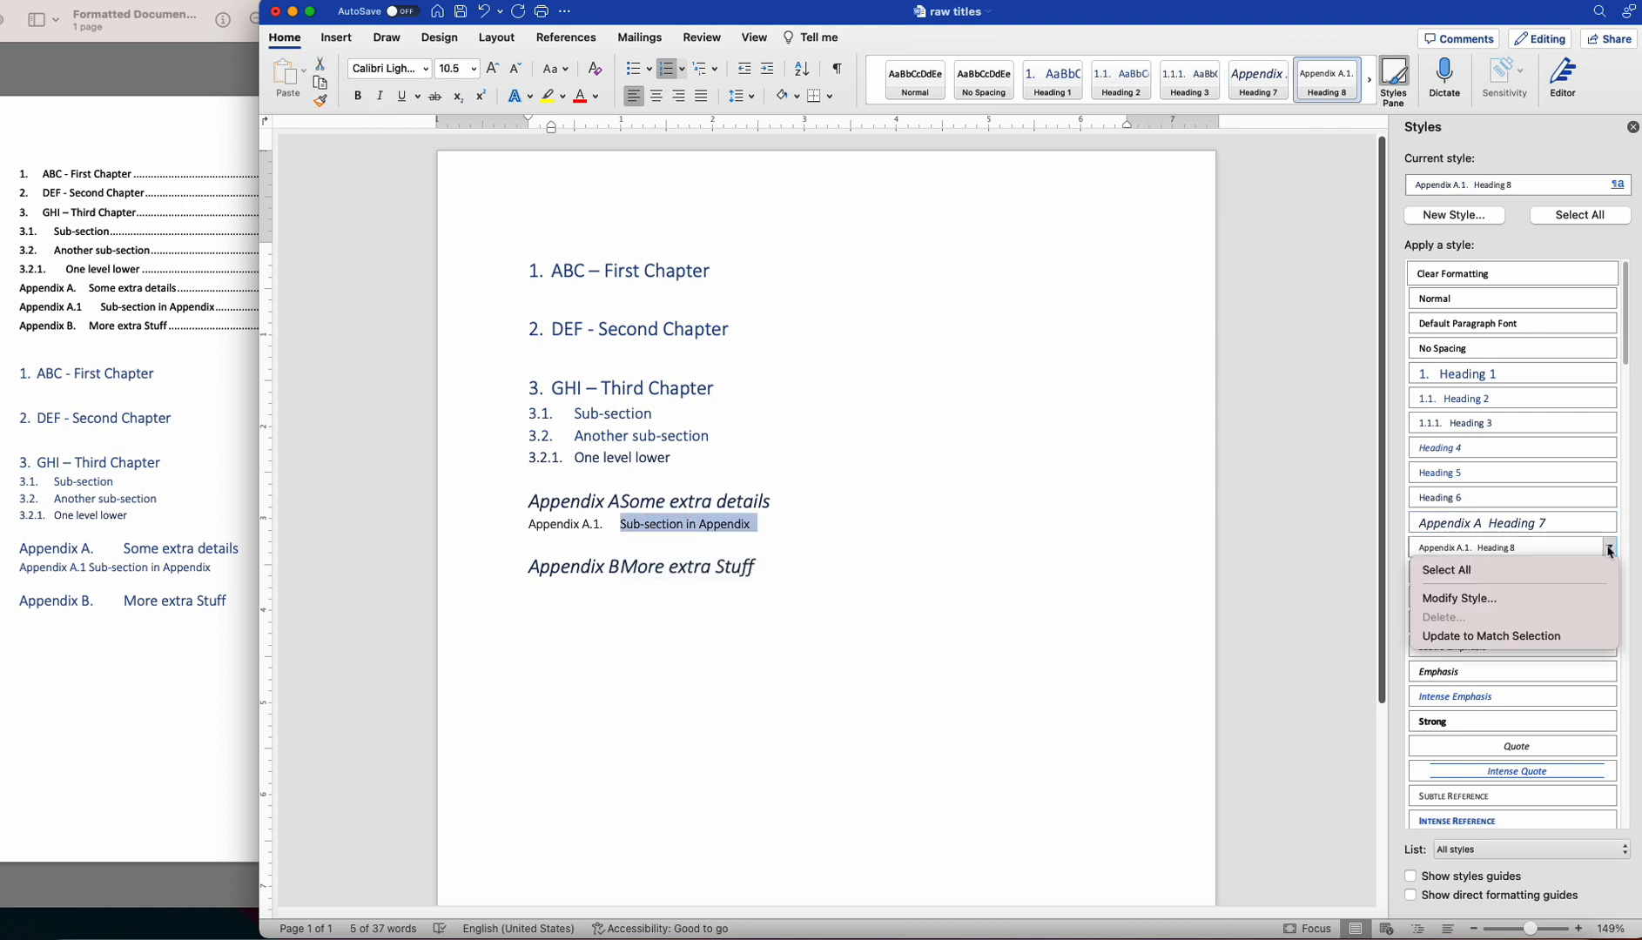
pyautogui.click(1556, 610)
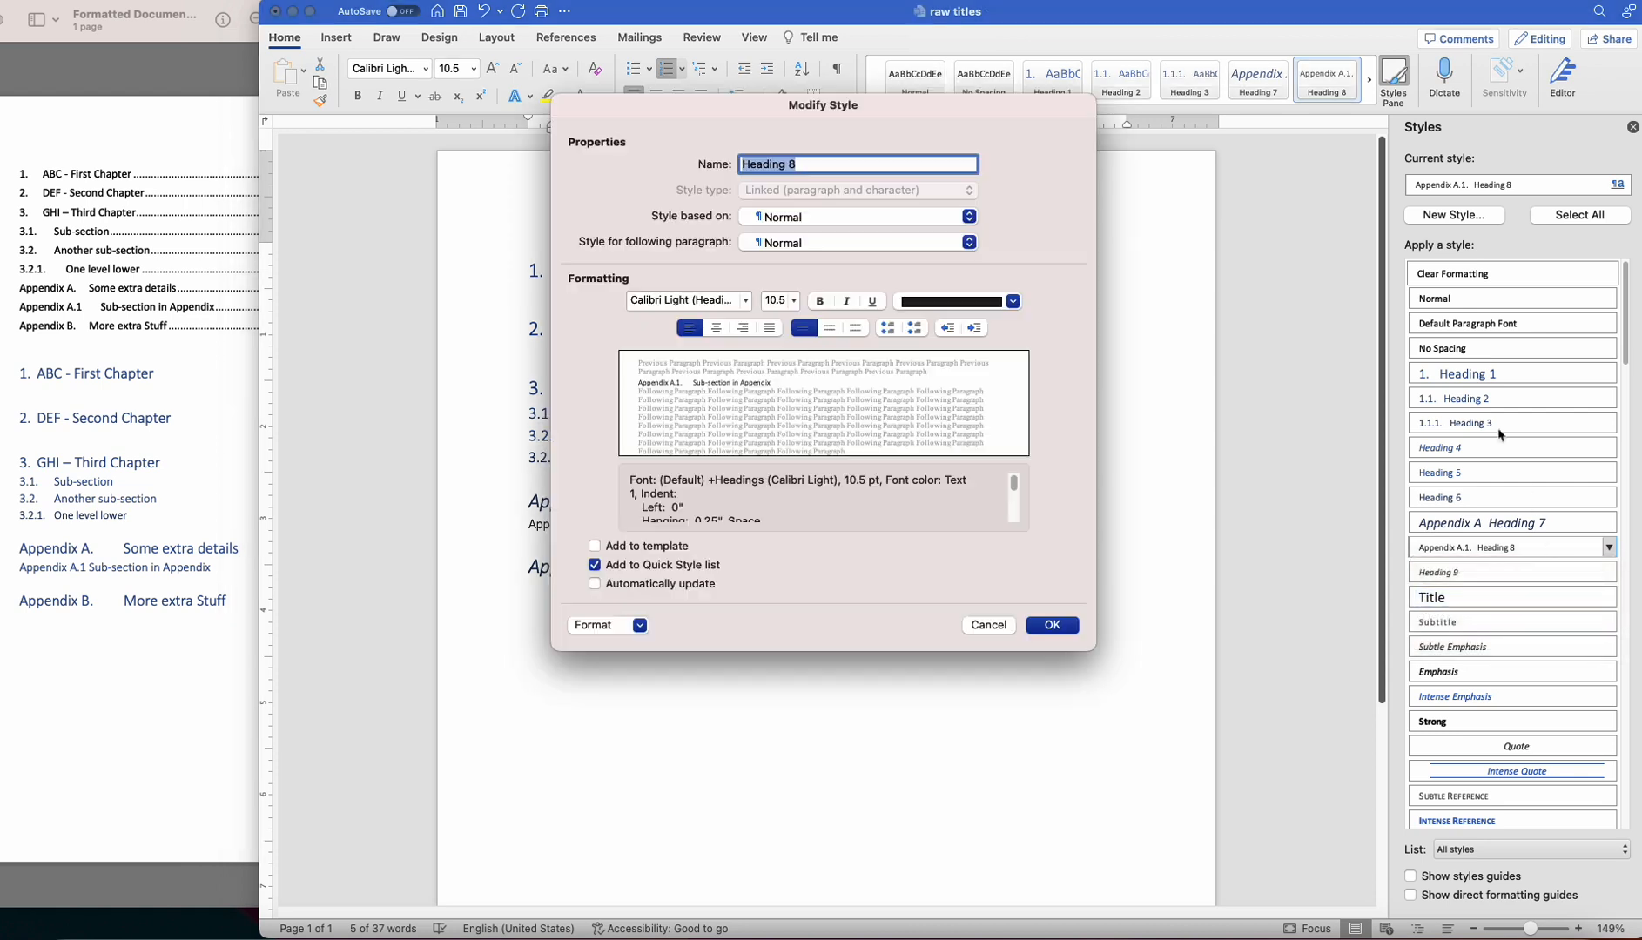
pyautogui.click(964, 224)
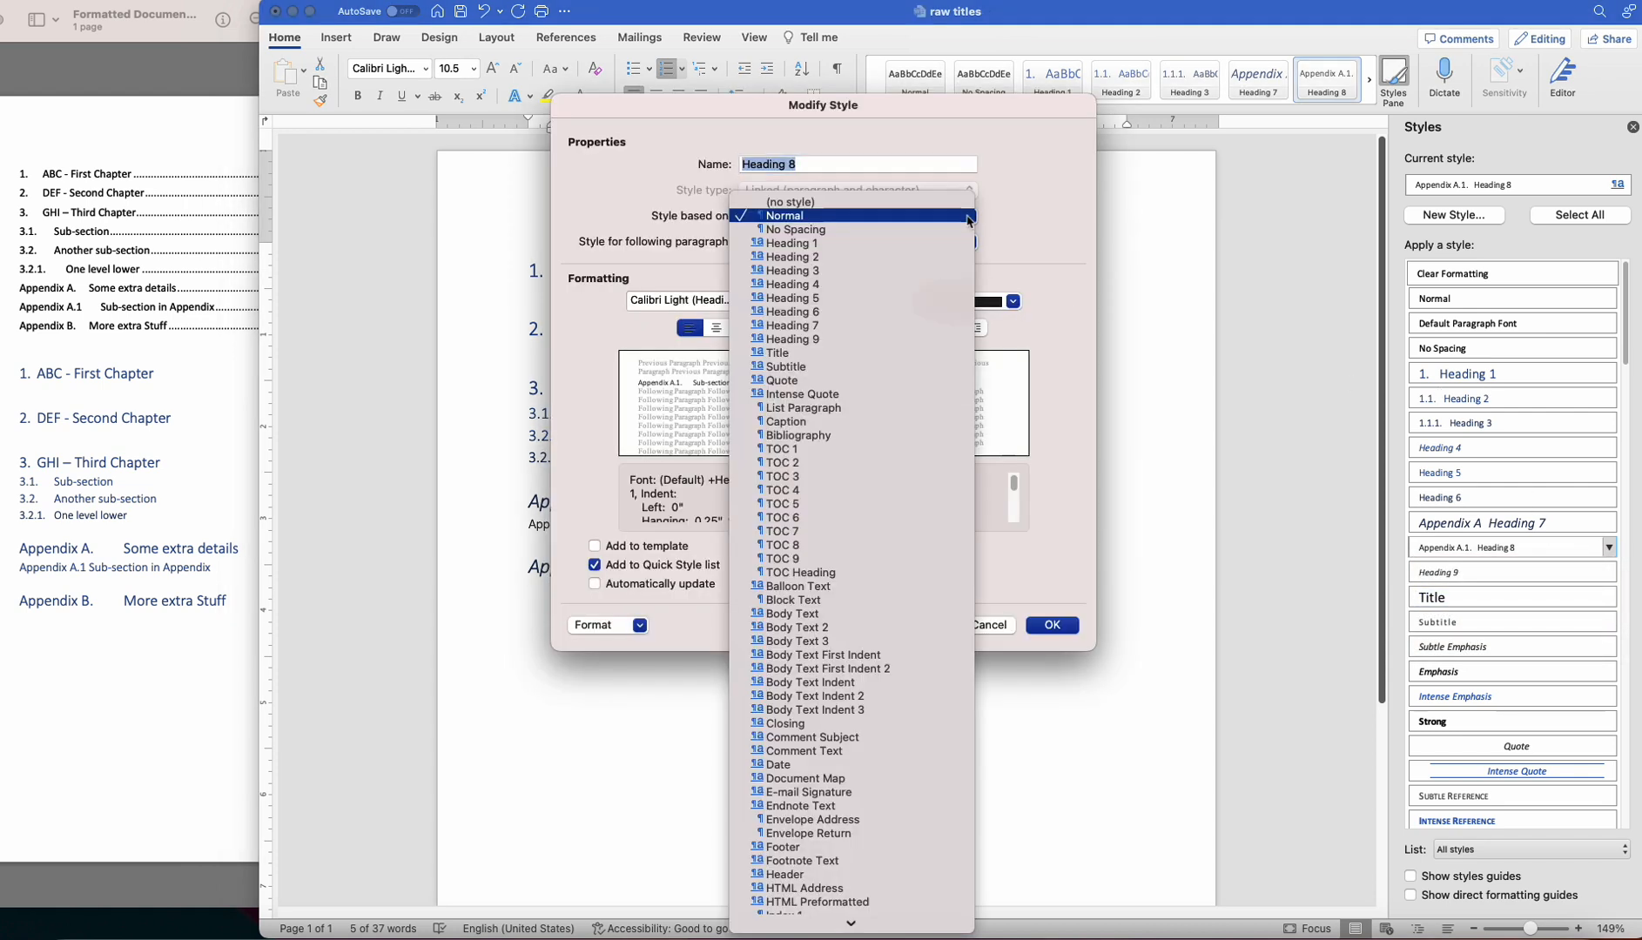
pyautogui.click(835, 257)
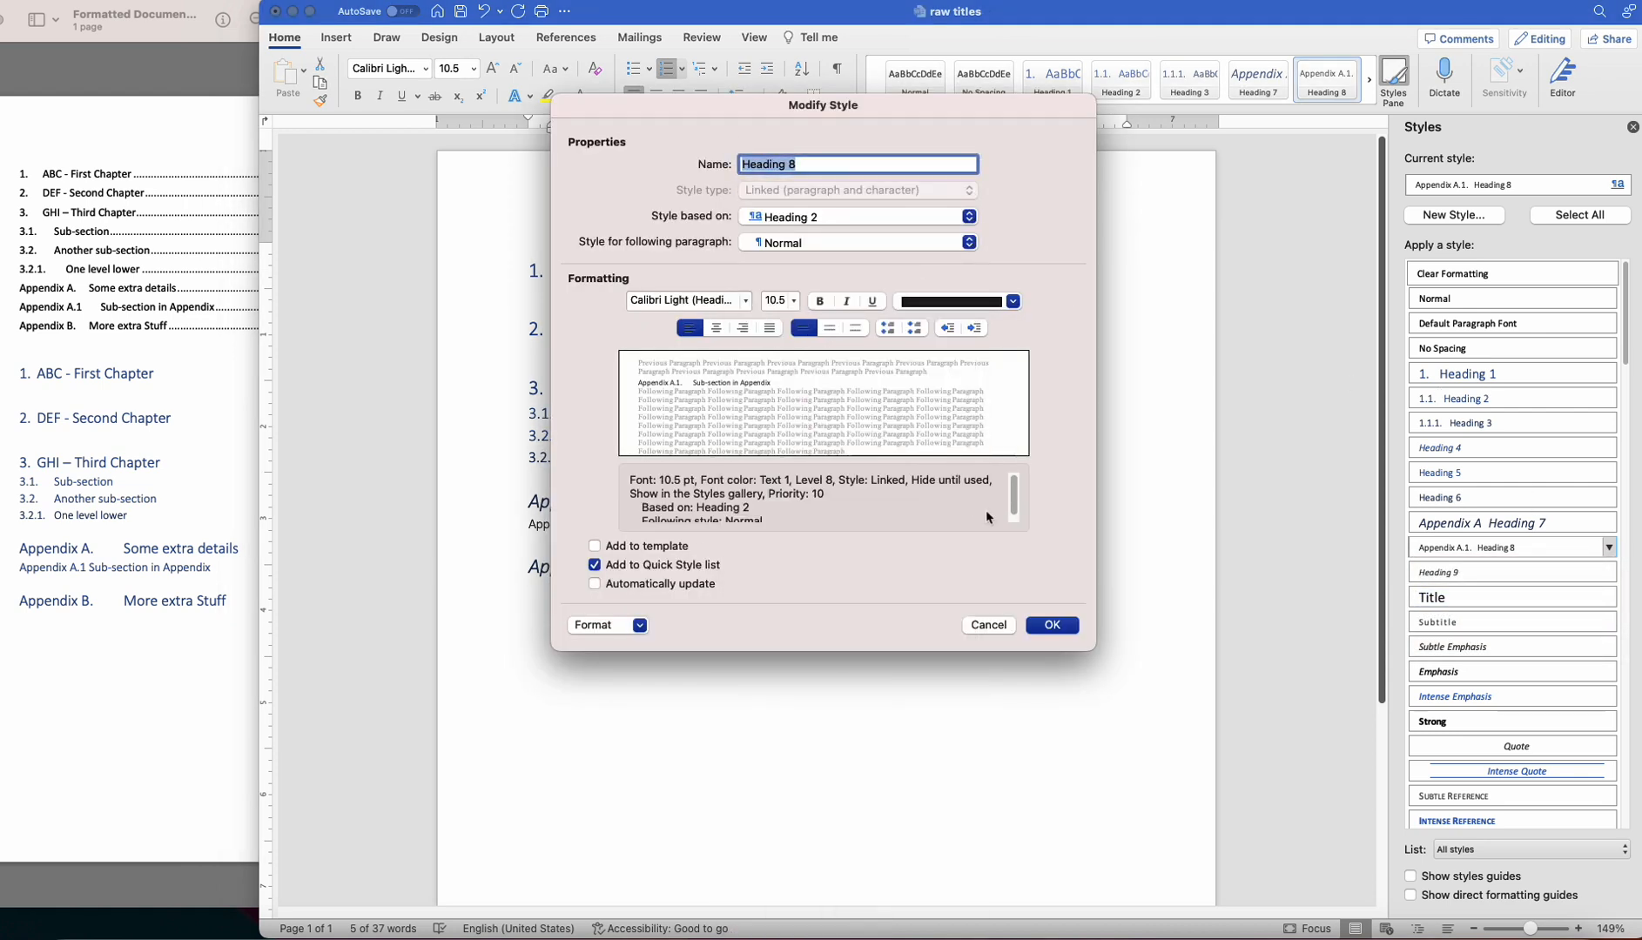
pyautogui.click(1052, 626)
pyautogui.click(685, 623)
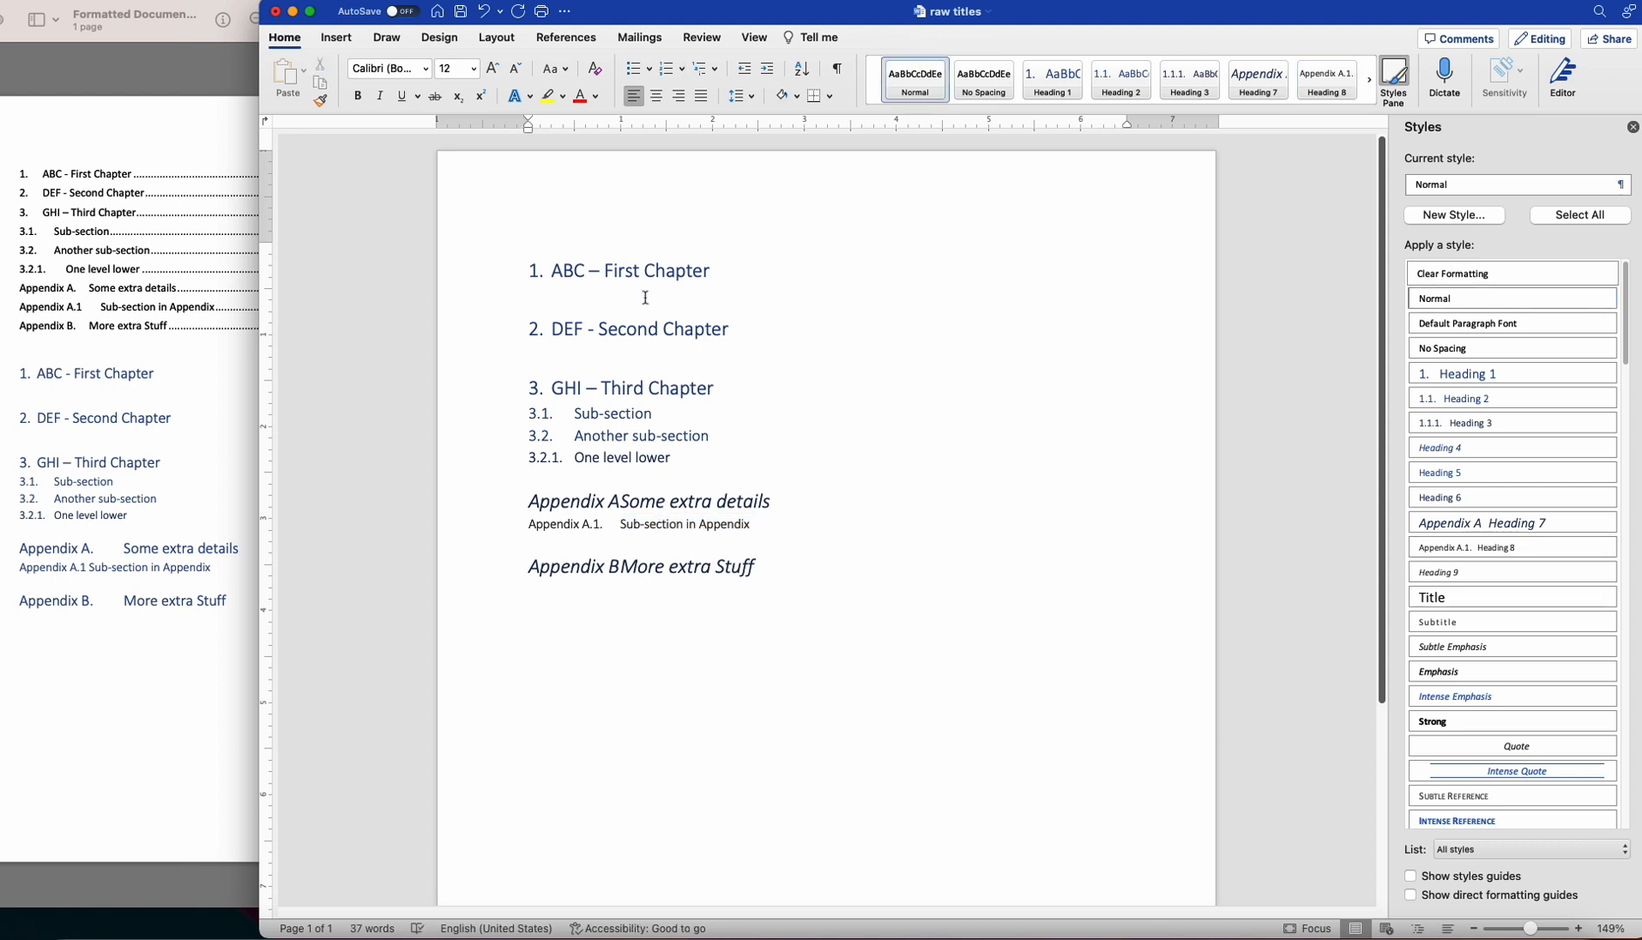
# Copy the formatting of "ABC – First Chapter" onto "Some extra details" and update the Heading 7 style to match it.
pyautogui.doubleClick(655, 271)
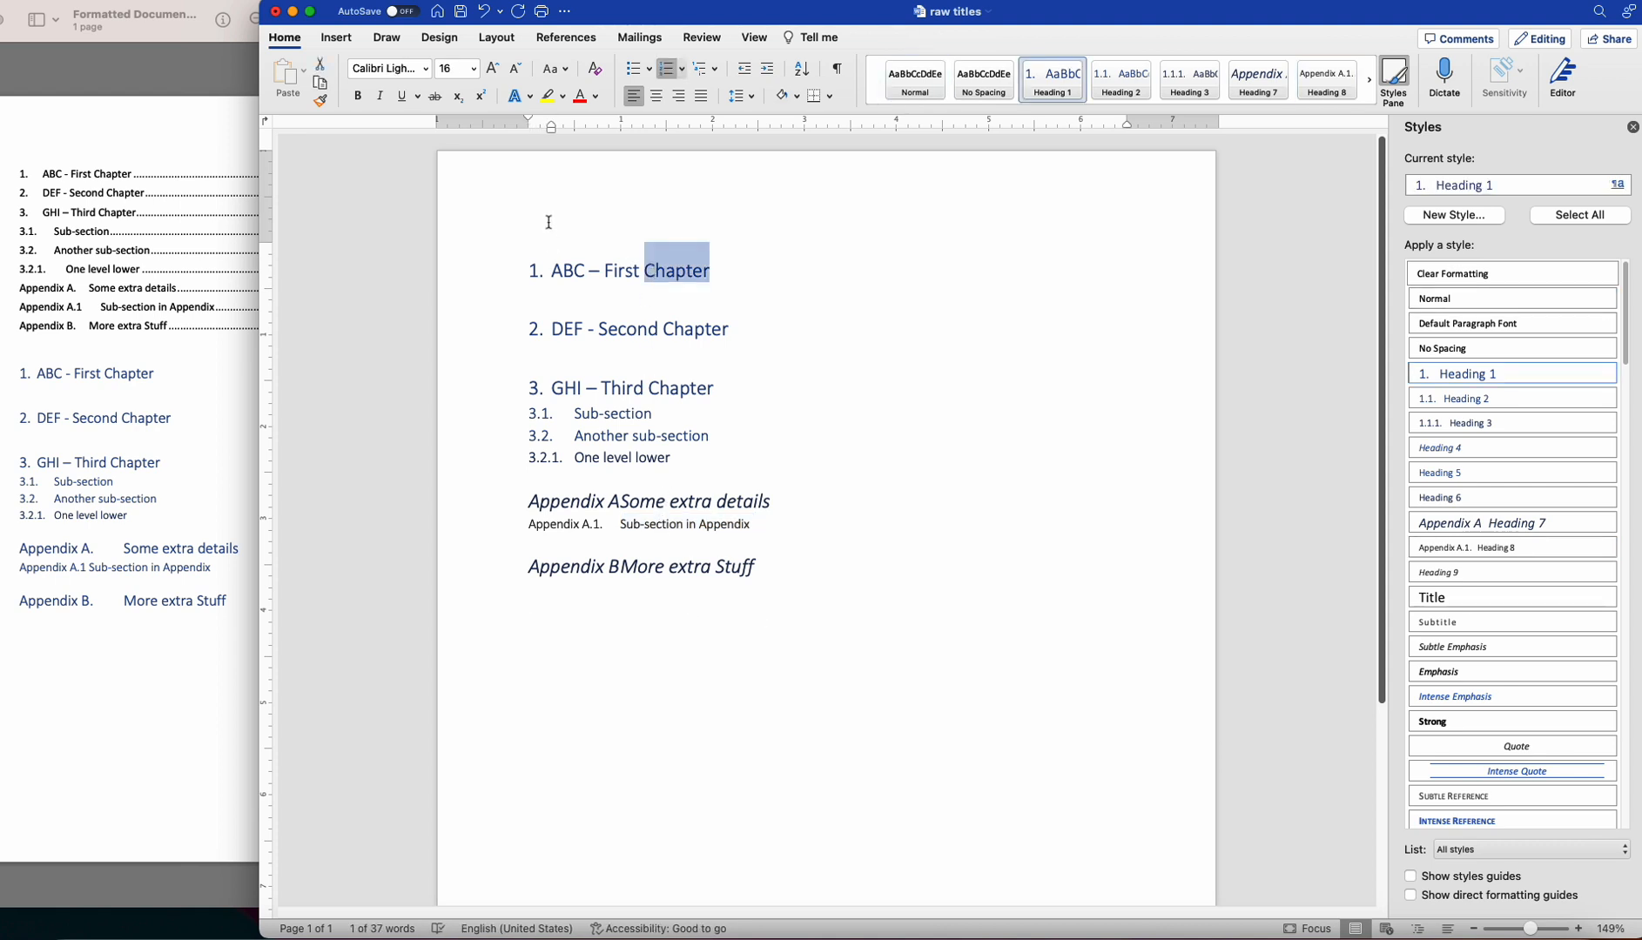
pyautogui.click(319, 103)
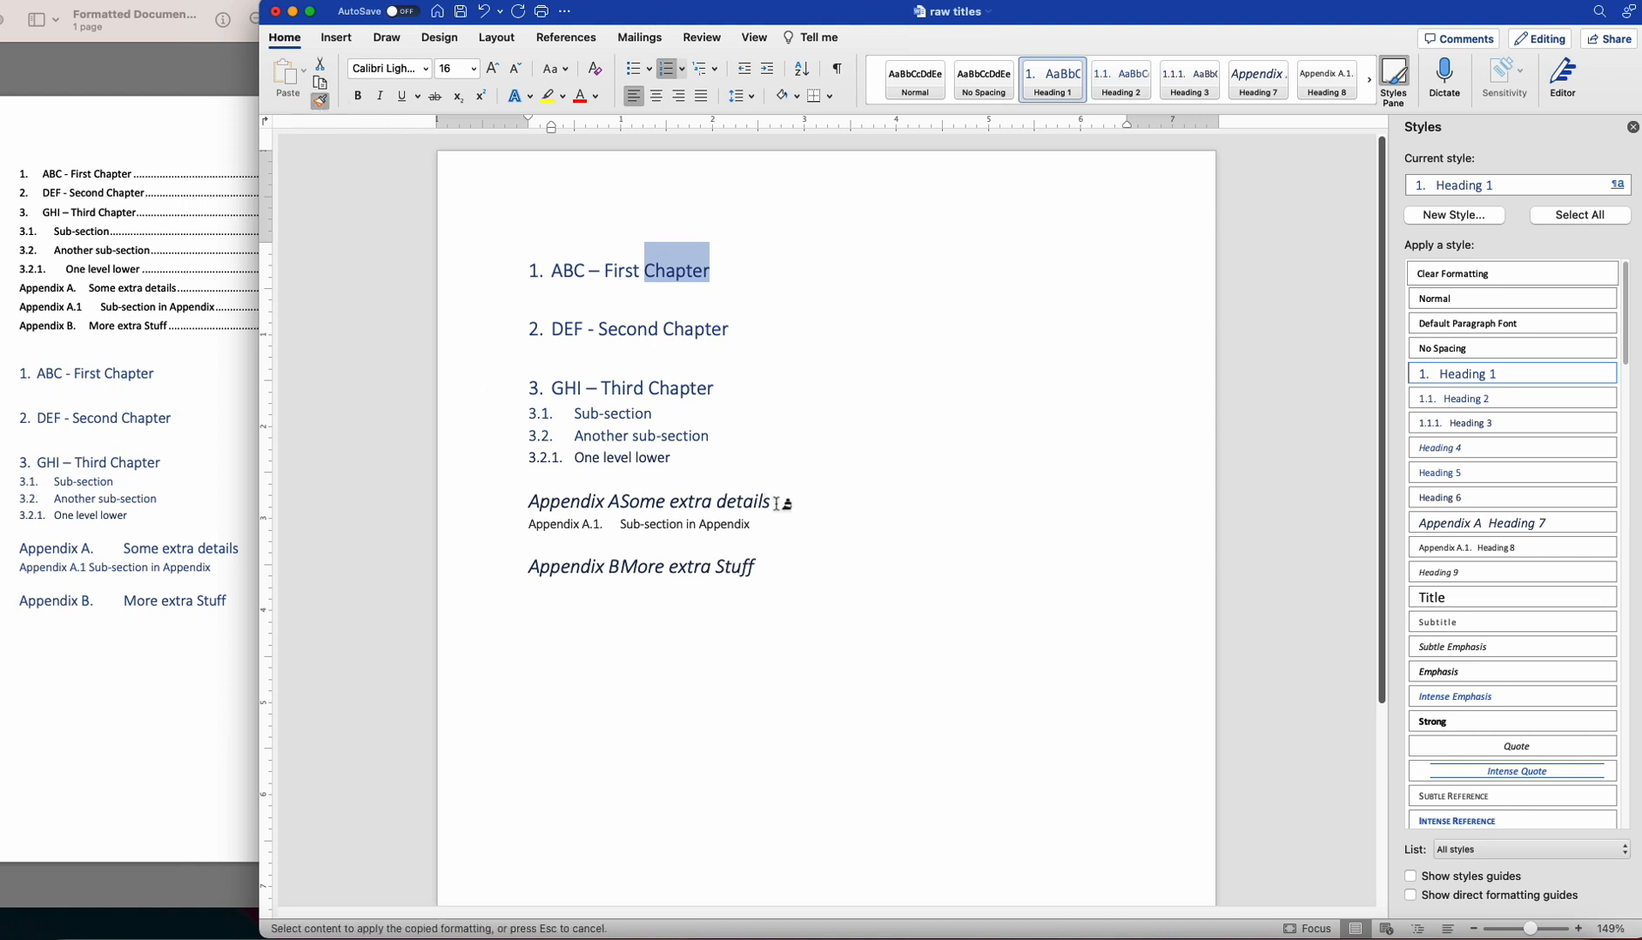
pyautogui.moveTo(773, 502); pyautogui.dragTo(644, 505)
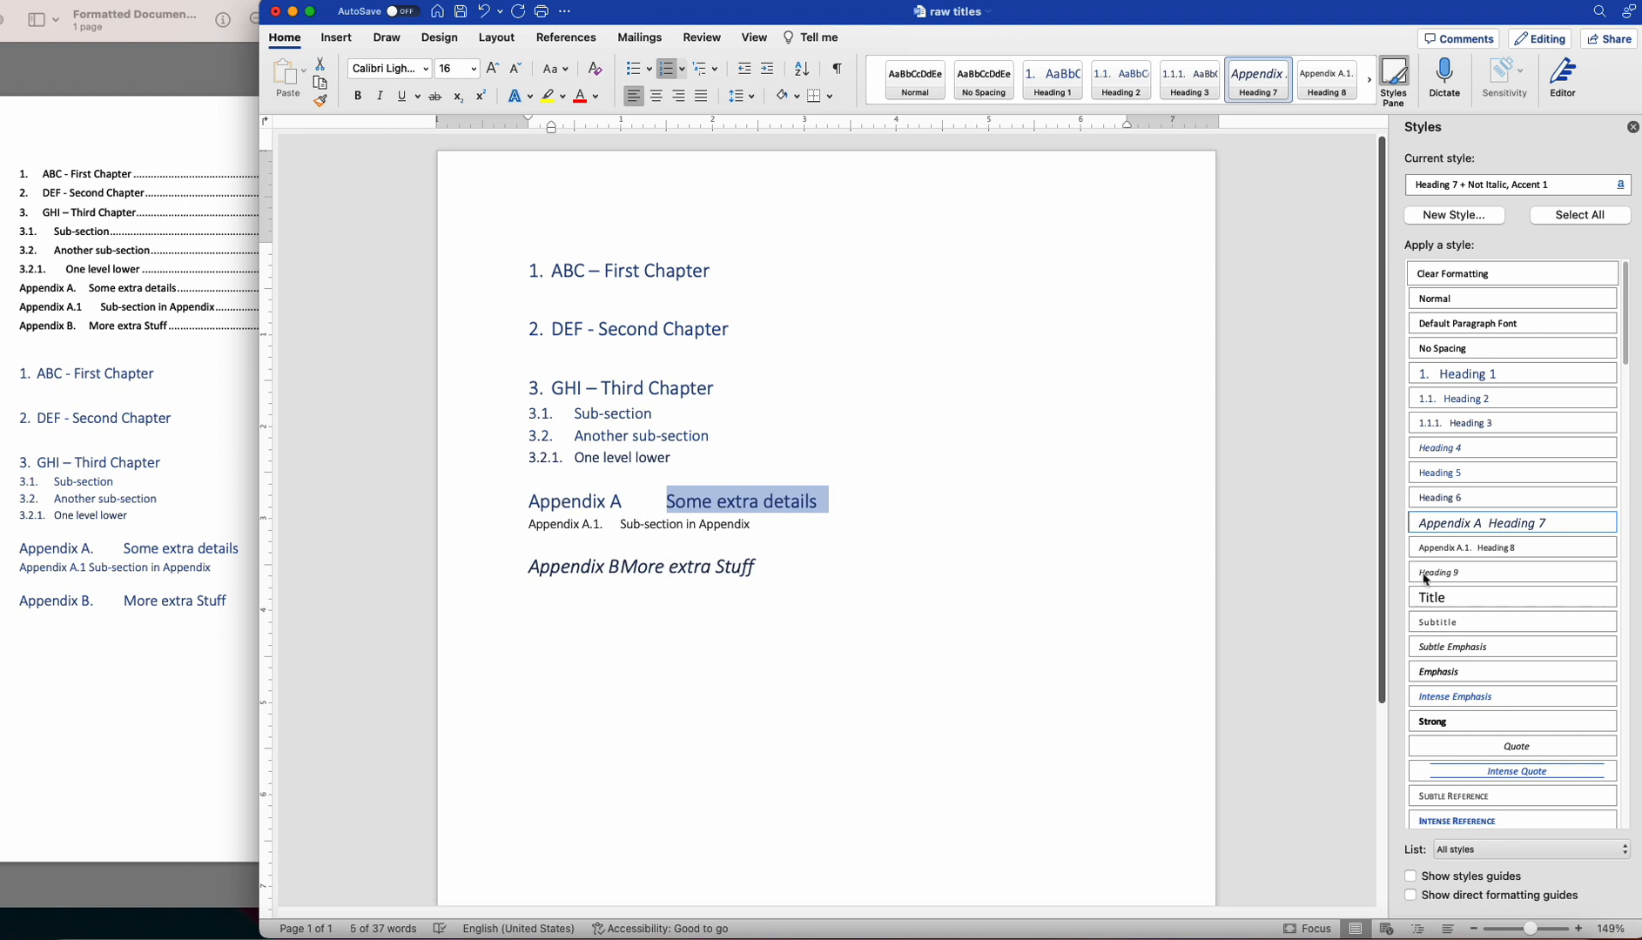
pyautogui.click(1609, 523)
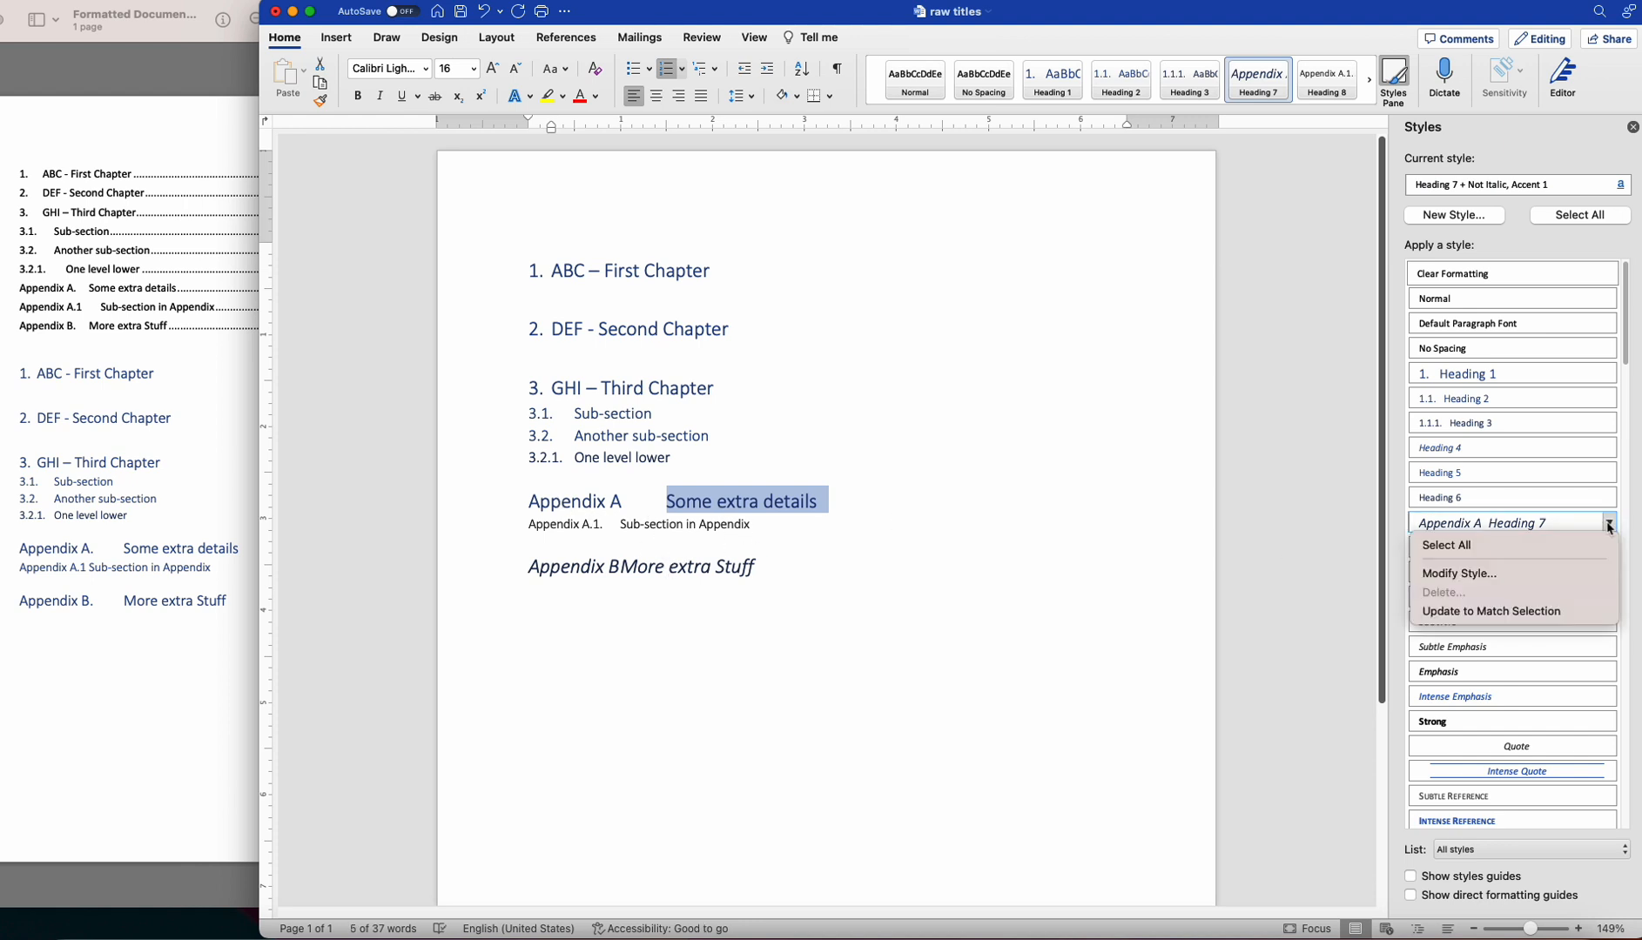
pyautogui.click(1561, 613)
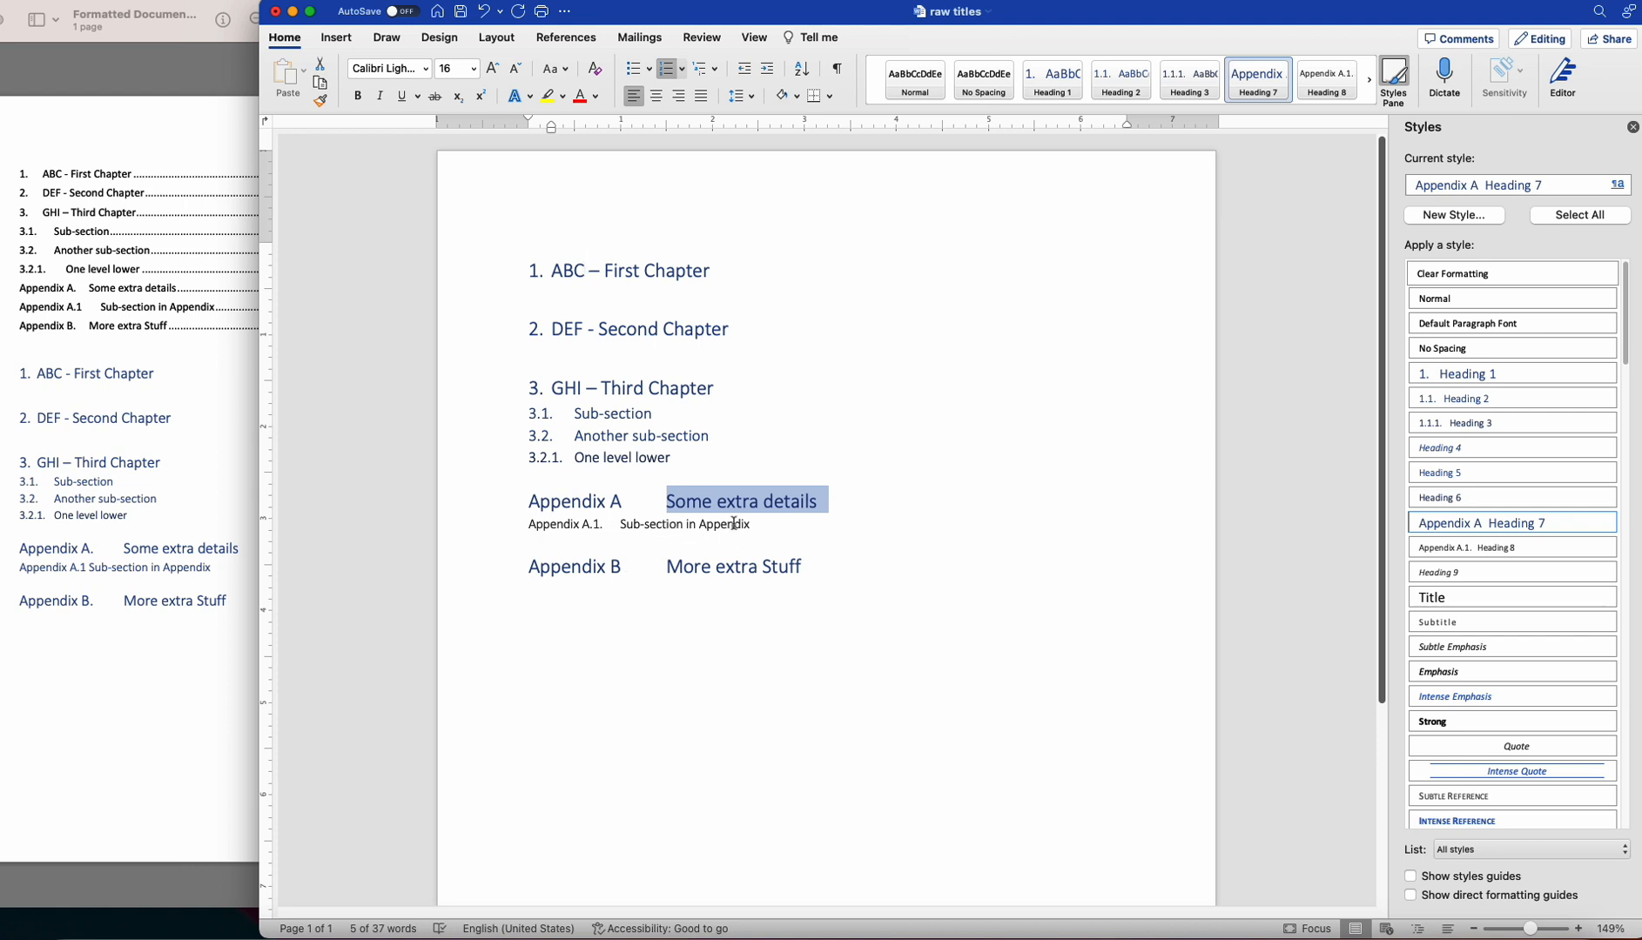
# Copy the formatting of the 3.1 "Sub-section" heading onto "Sub-section in Appendix" and update the Heading 8 style to match it.
pyautogui.doubleClick(622, 416)
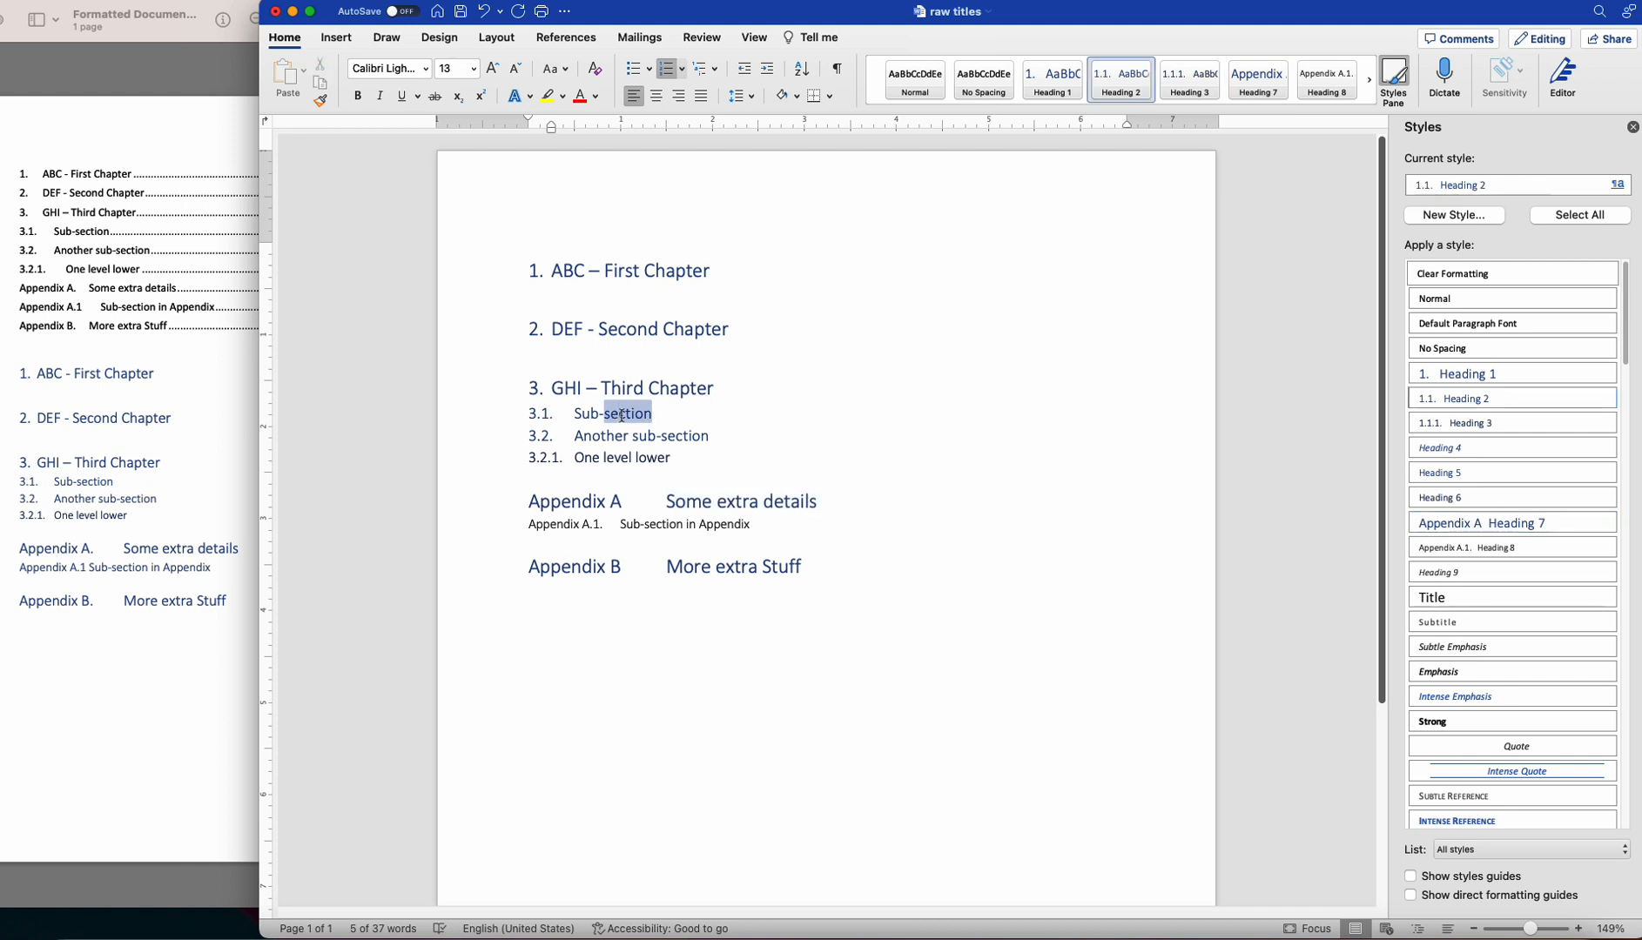
pyautogui.click(319, 102)
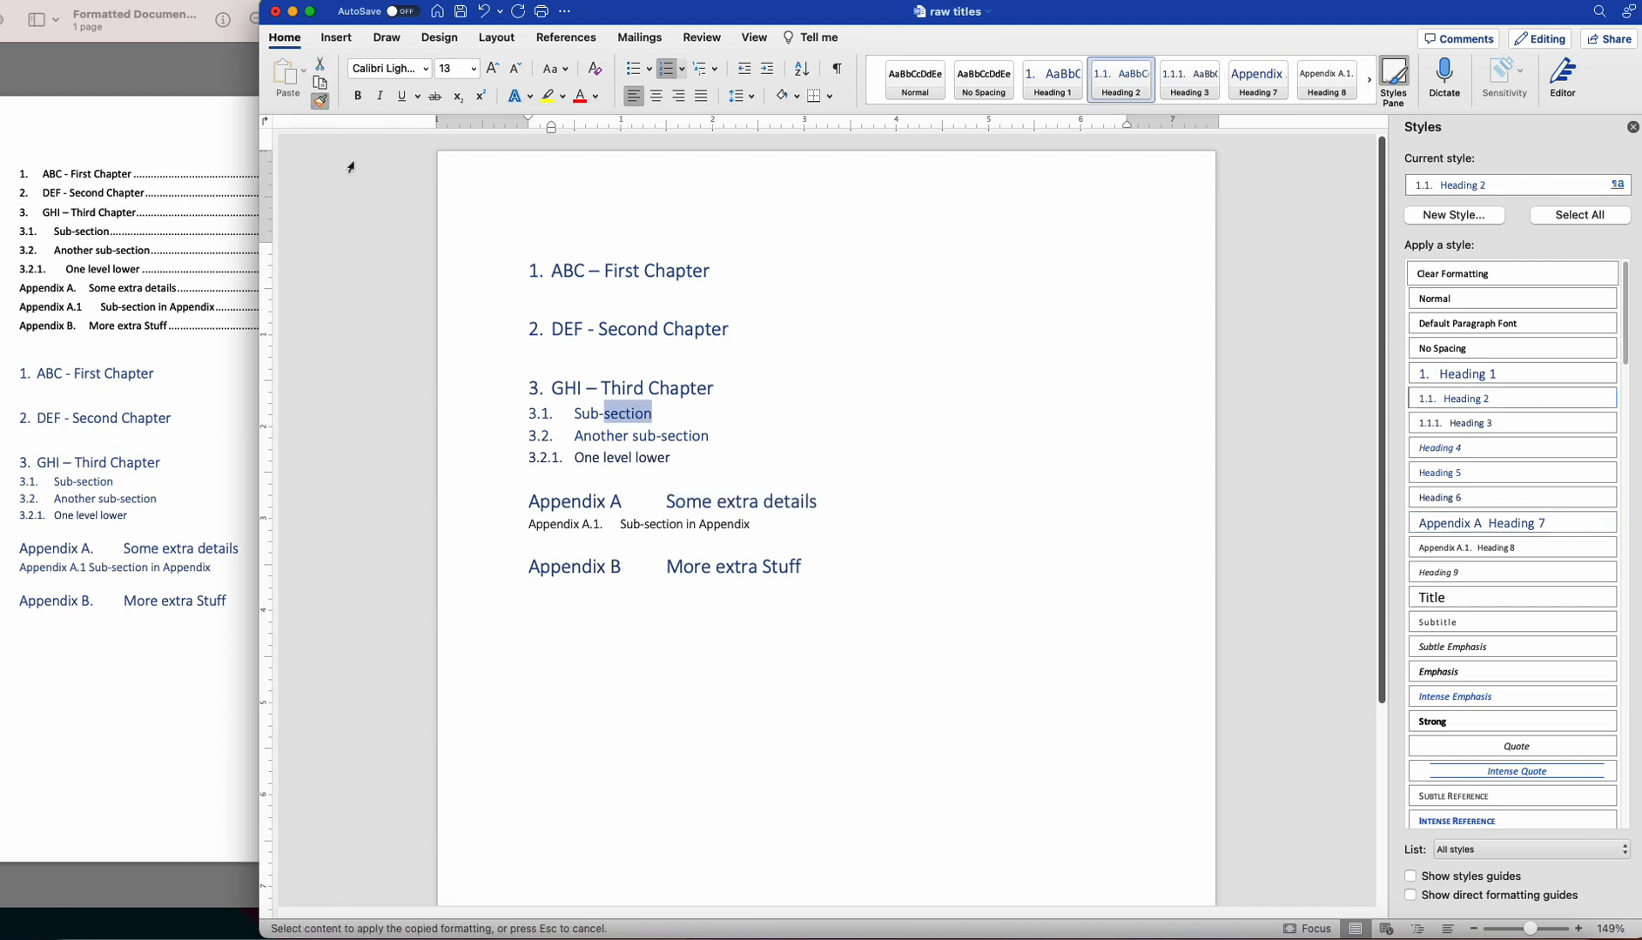
pyautogui.moveTo(759, 524); pyautogui.dragTo(618, 523)
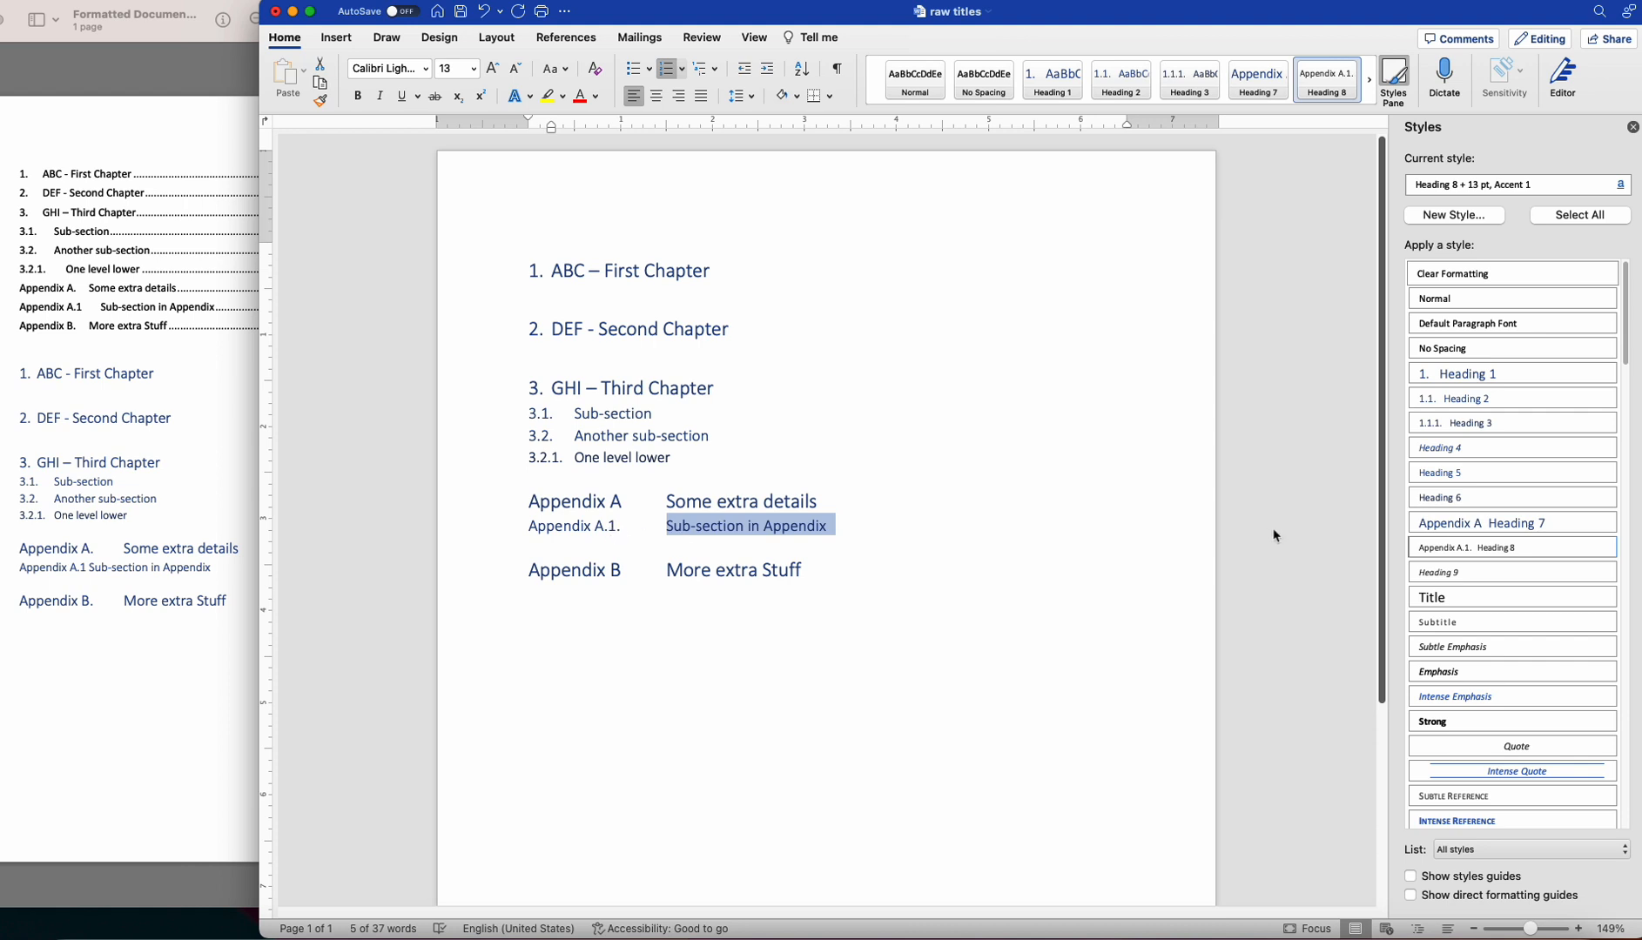
pyautogui.click(1609, 550)
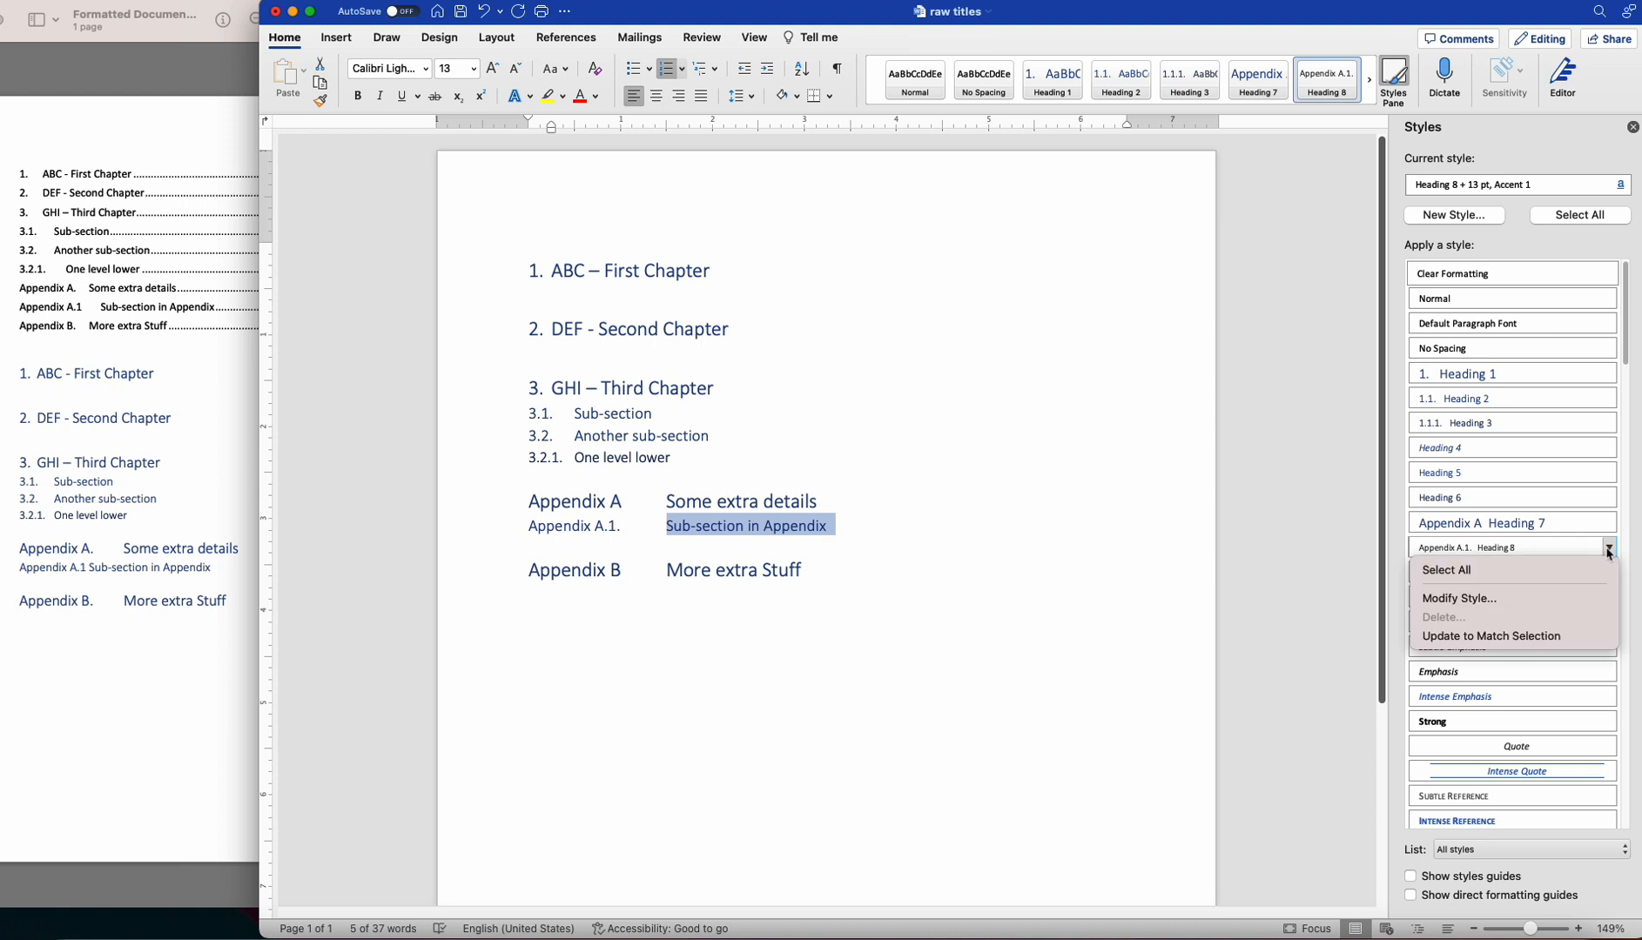
pyautogui.click(1529, 637)
pyautogui.click(868, 558)
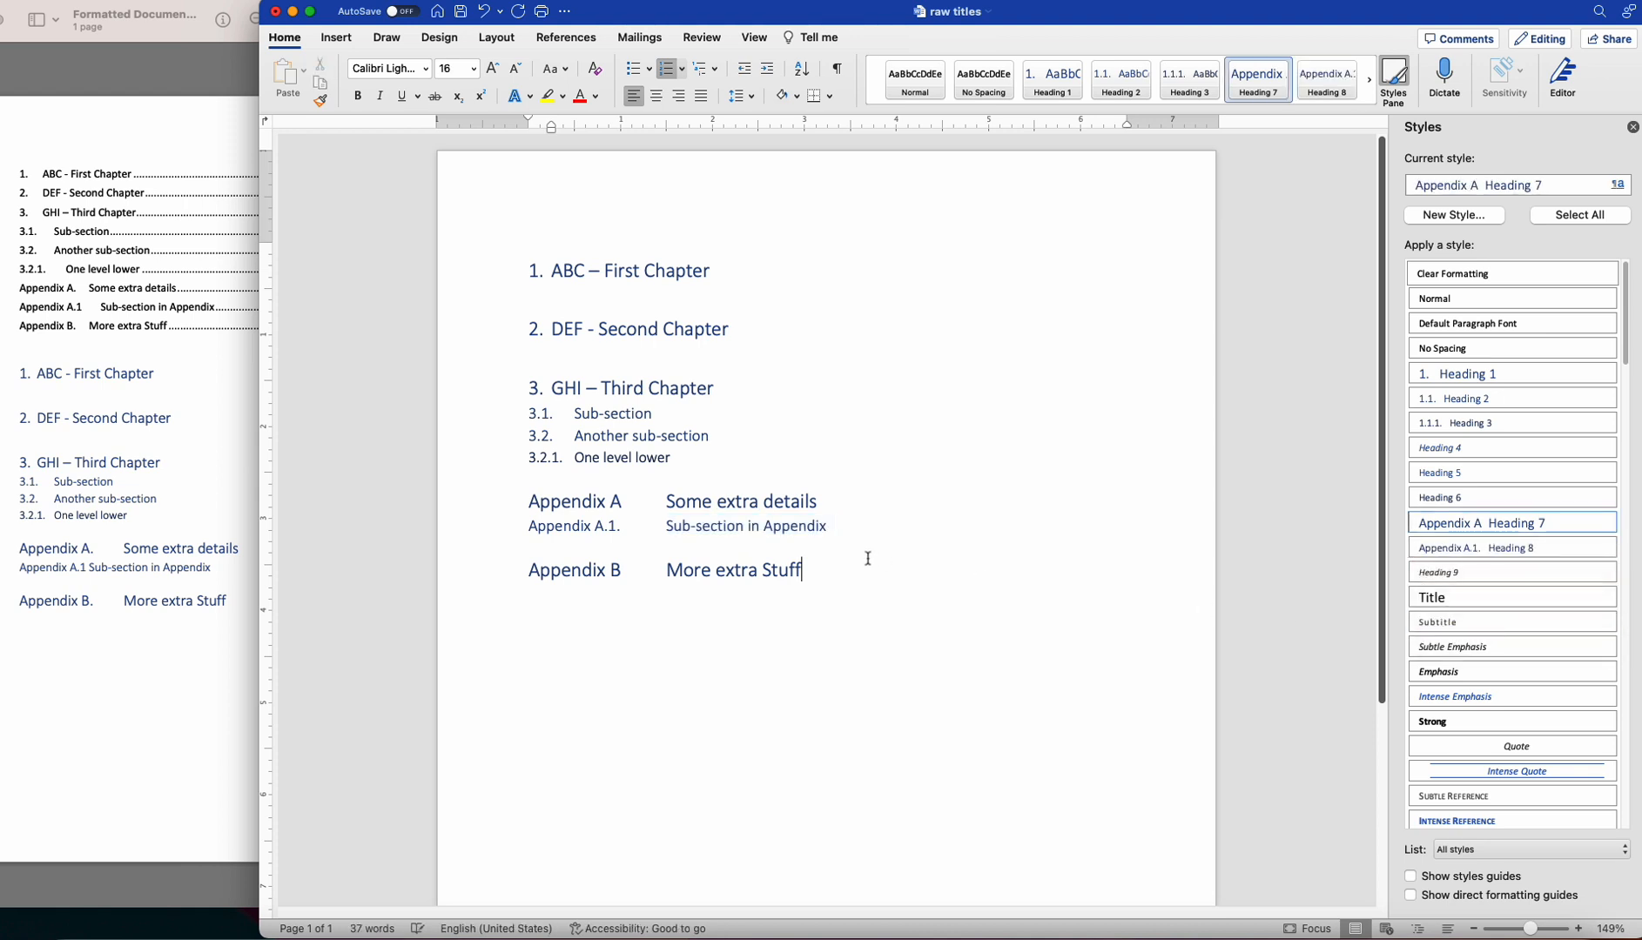
# Add an empty line above "ABC – First Chapter" and open the table of contents settings for insertion there.
pyautogui.click(529, 268)
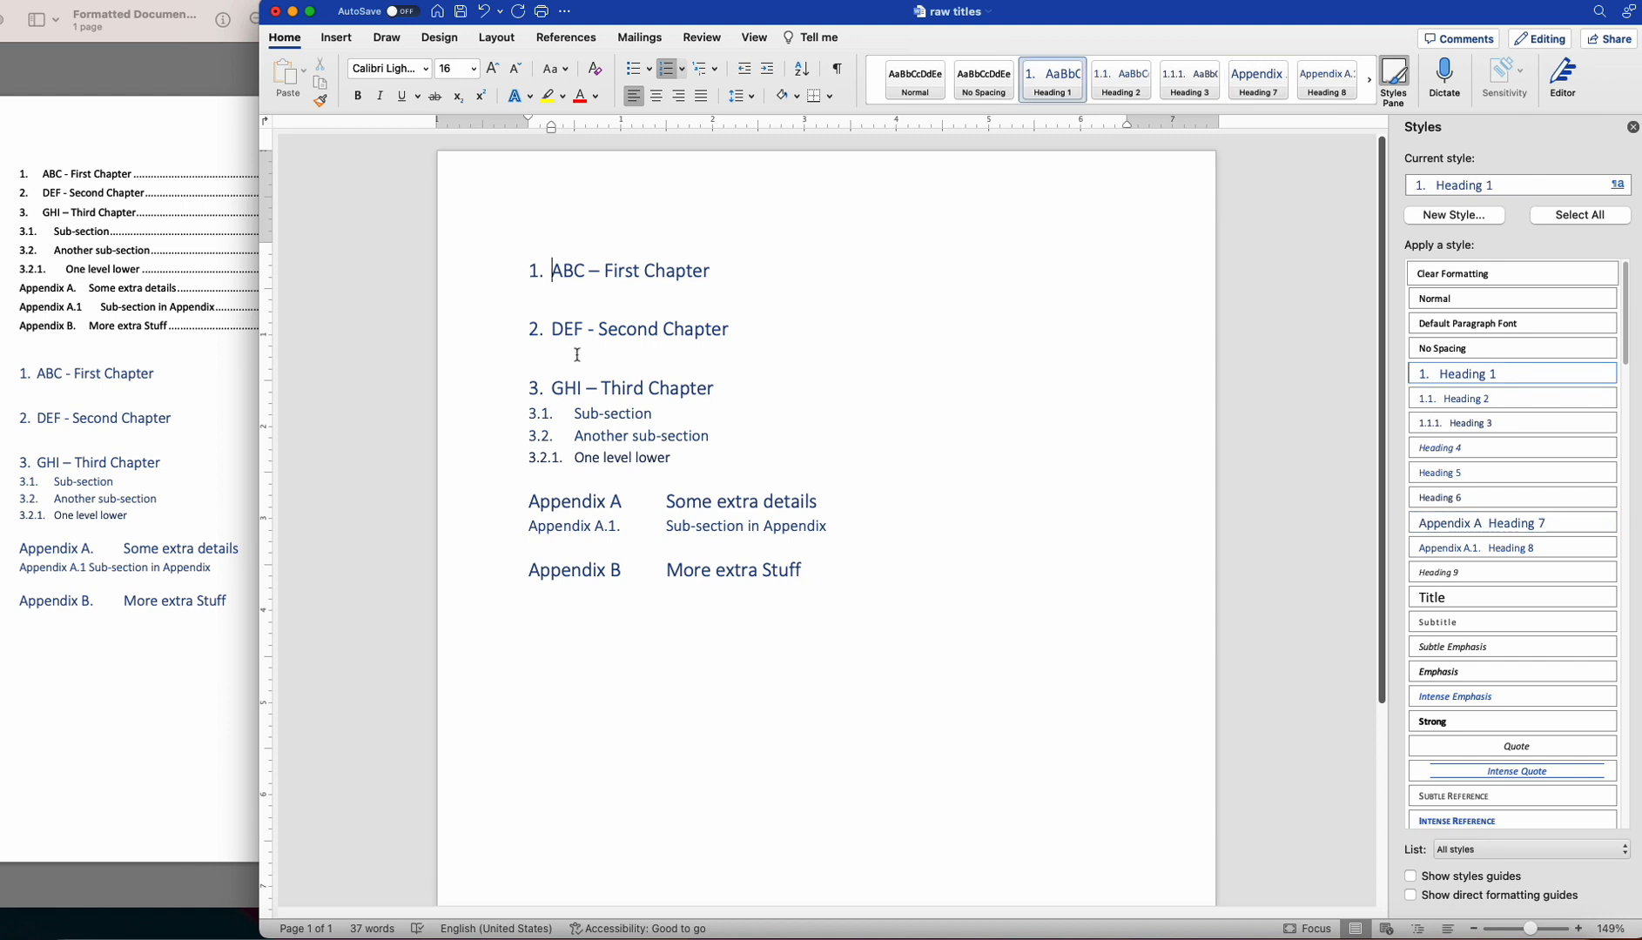
pyautogui.press('Return')
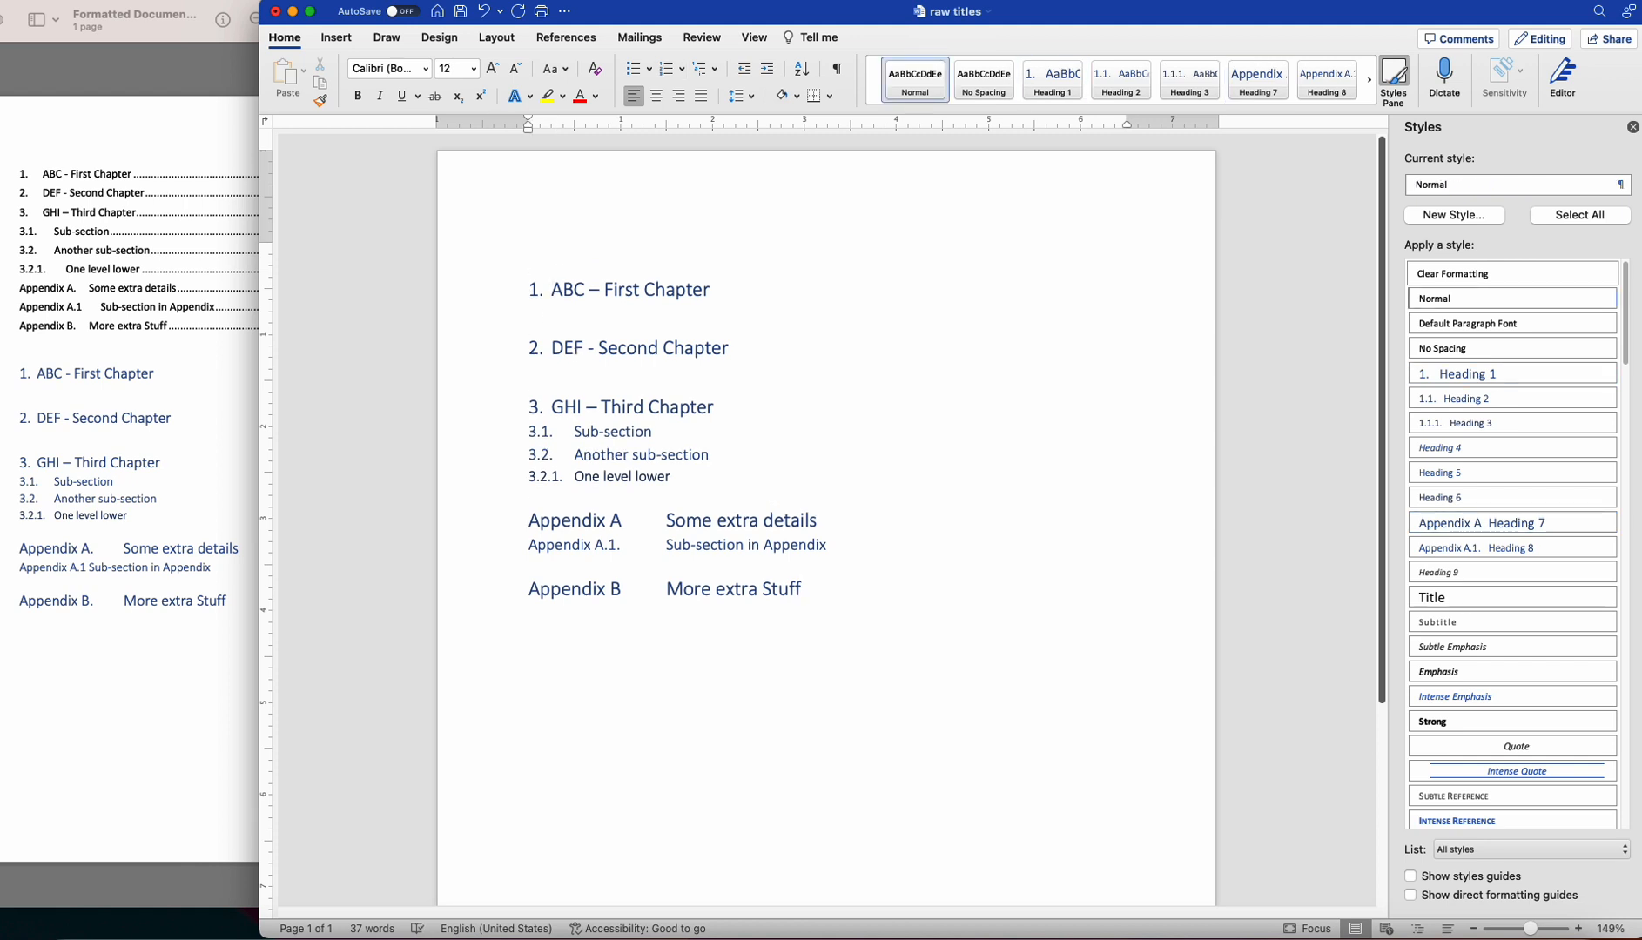
pyautogui.click(223, 1)
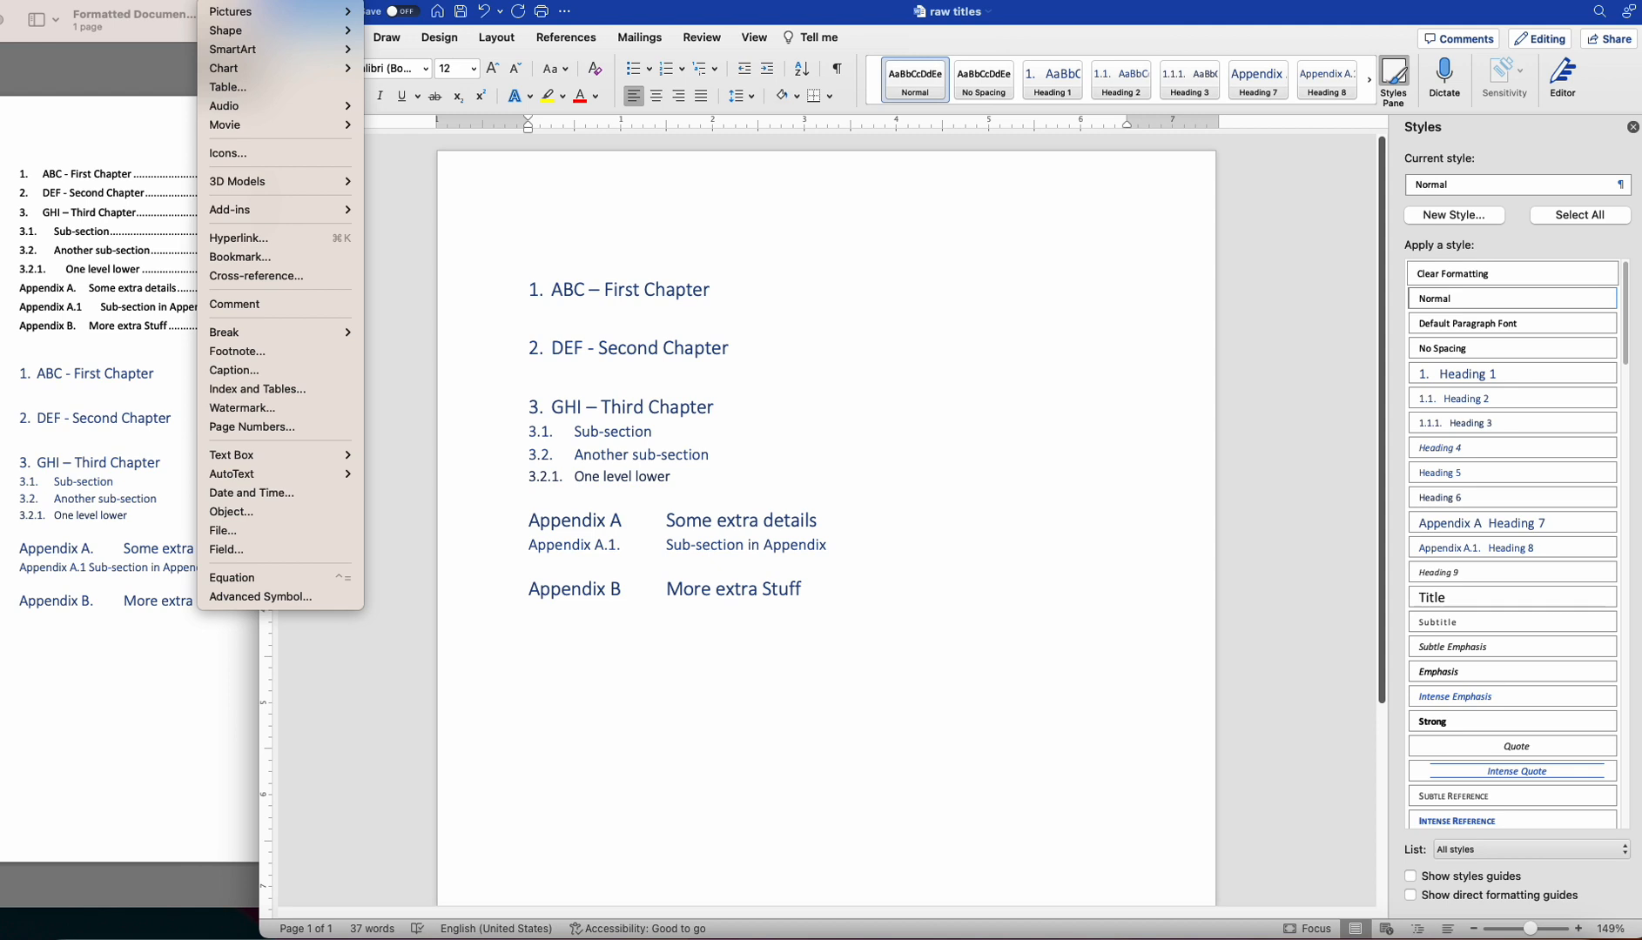
pyautogui.click(308, 394)
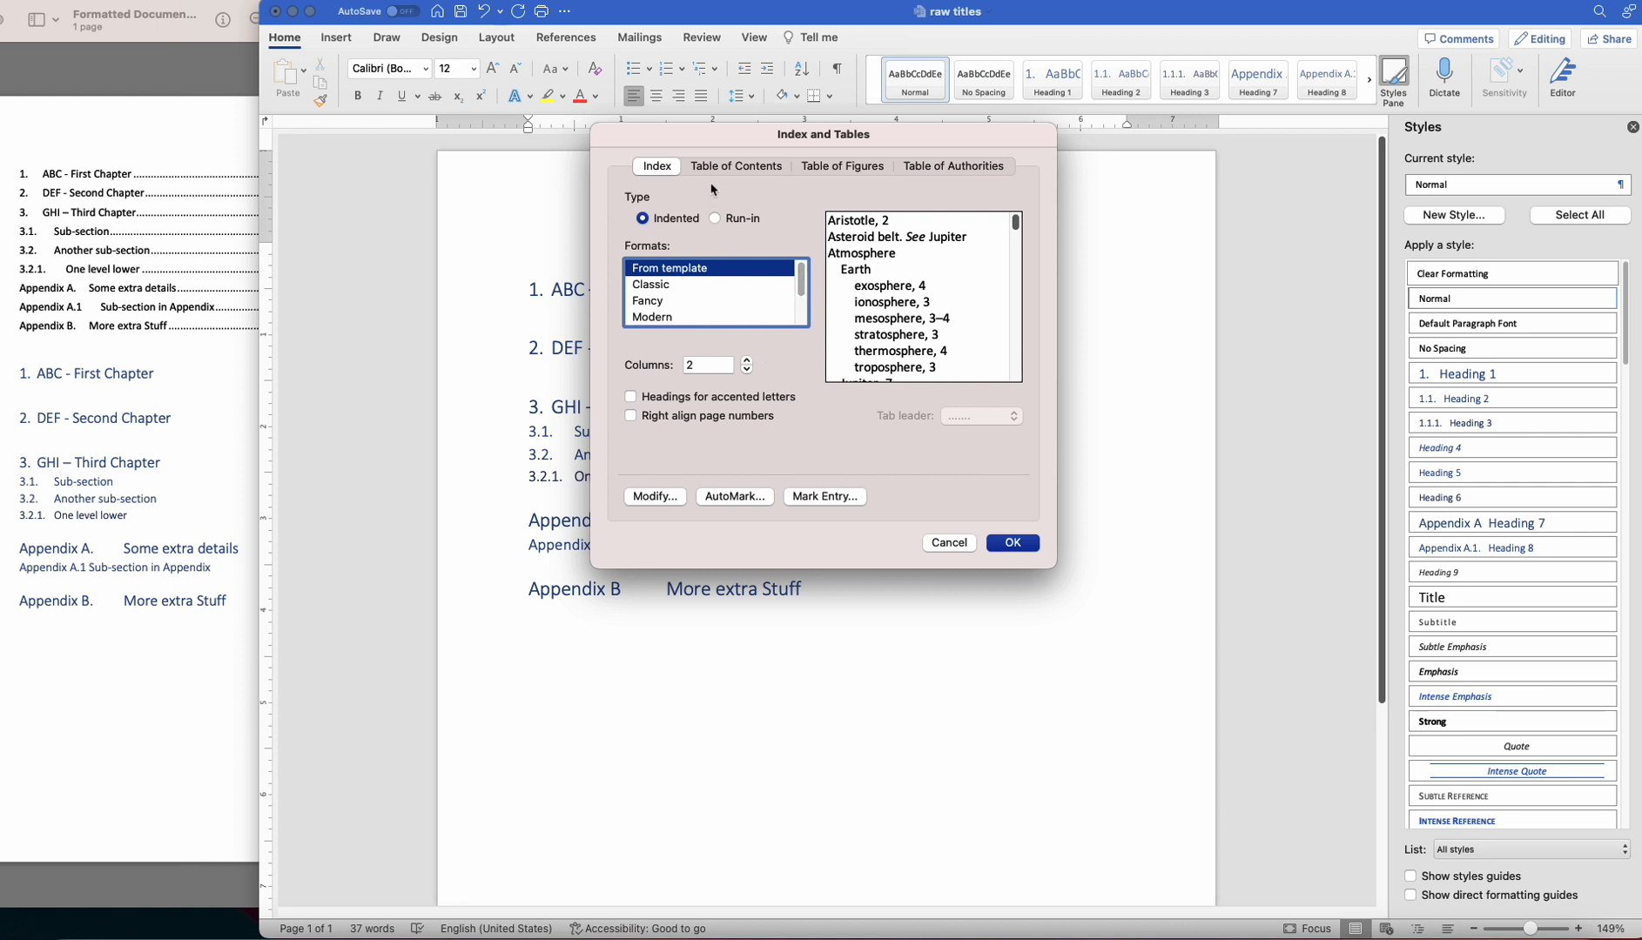
pyautogui.click(752, 172)
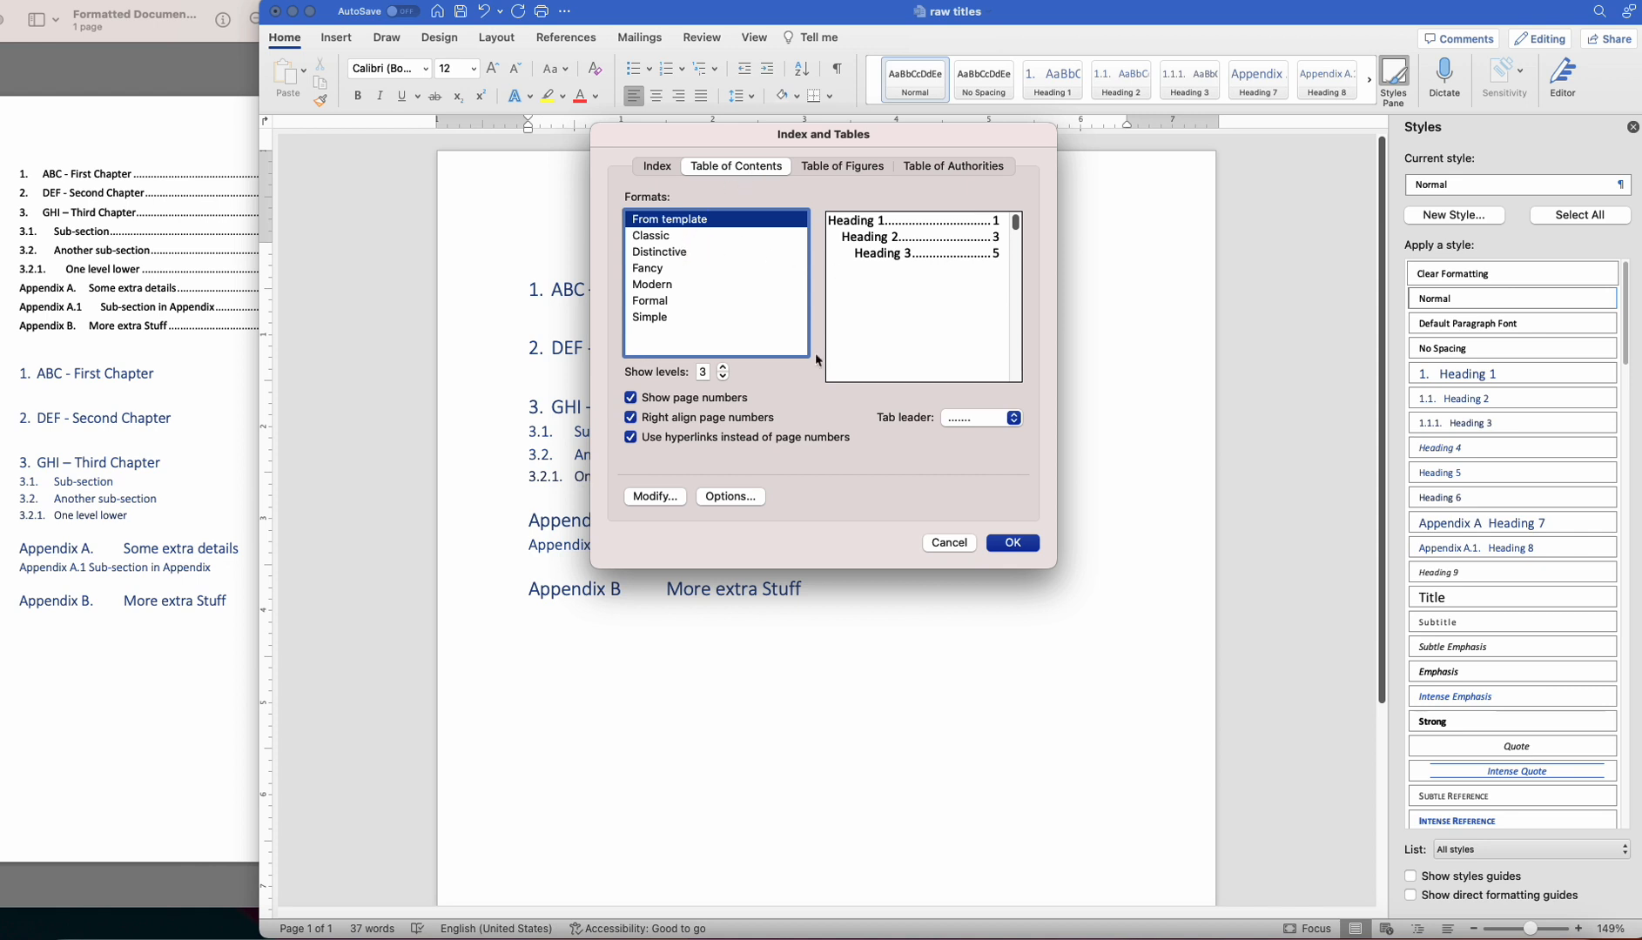
# Set the table of contents to show 8 levels.
pyautogui.click(725, 368)
pyautogui.click(725, 368)
pyautogui.click(726, 368)
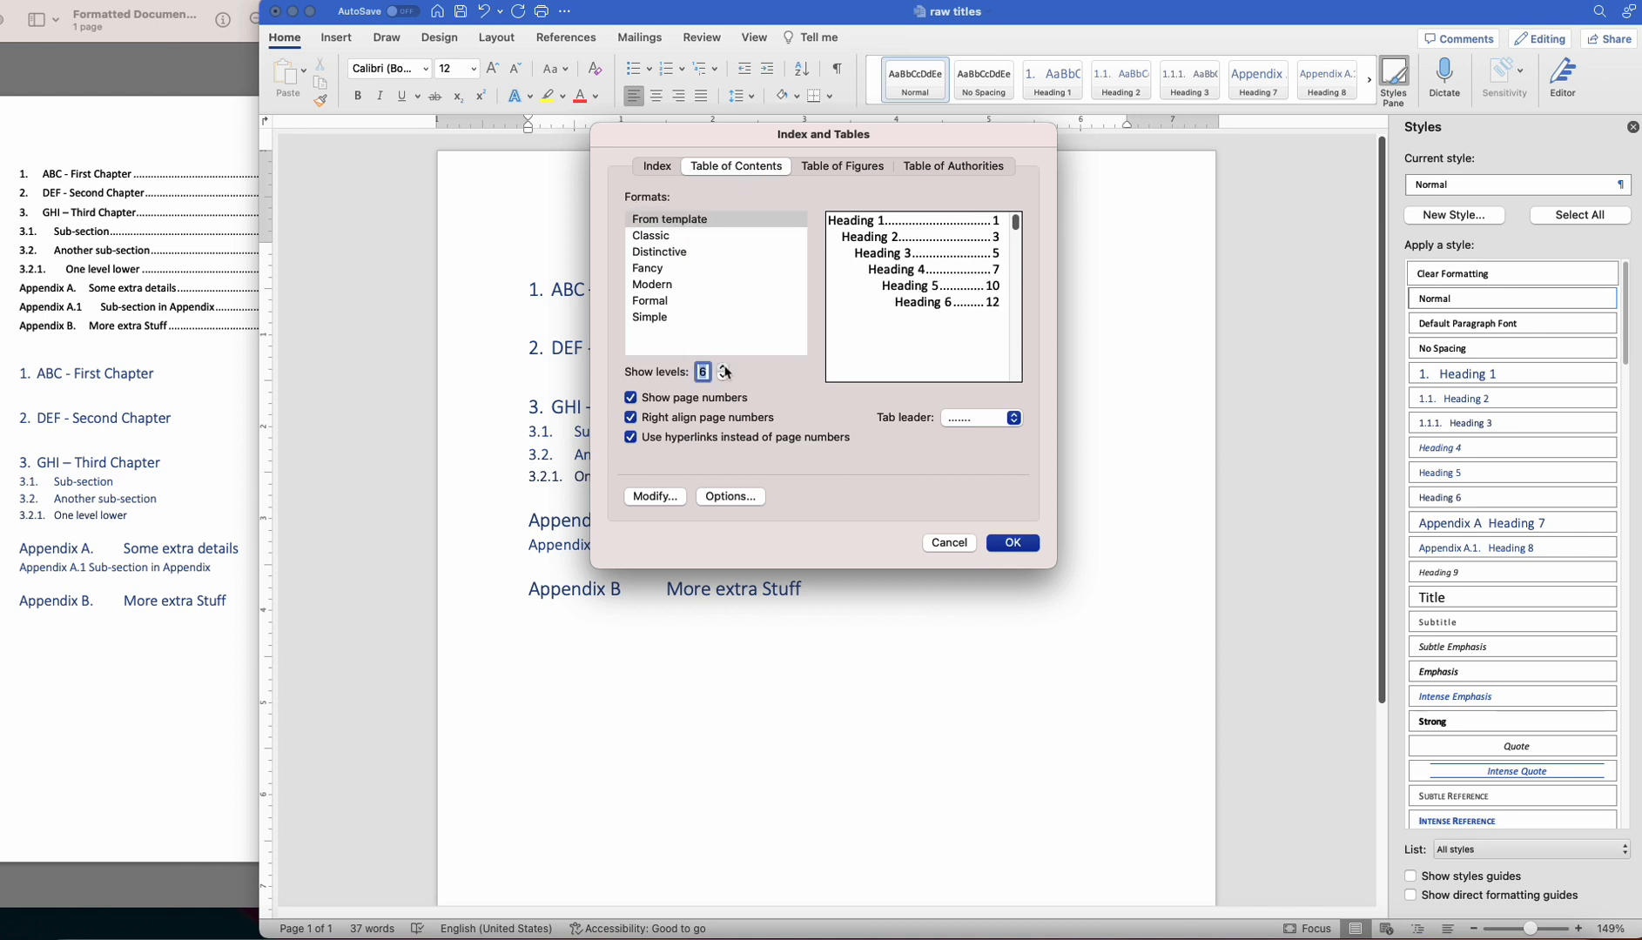
pyautogui.click(725, 368)
pyautogui.click(725, 368)
# Set the TOC level of Heading 2, Heading 3, Heading 4 and Heading 5 to 1 in the table of contents options.
pyautogui.click(738, 502)
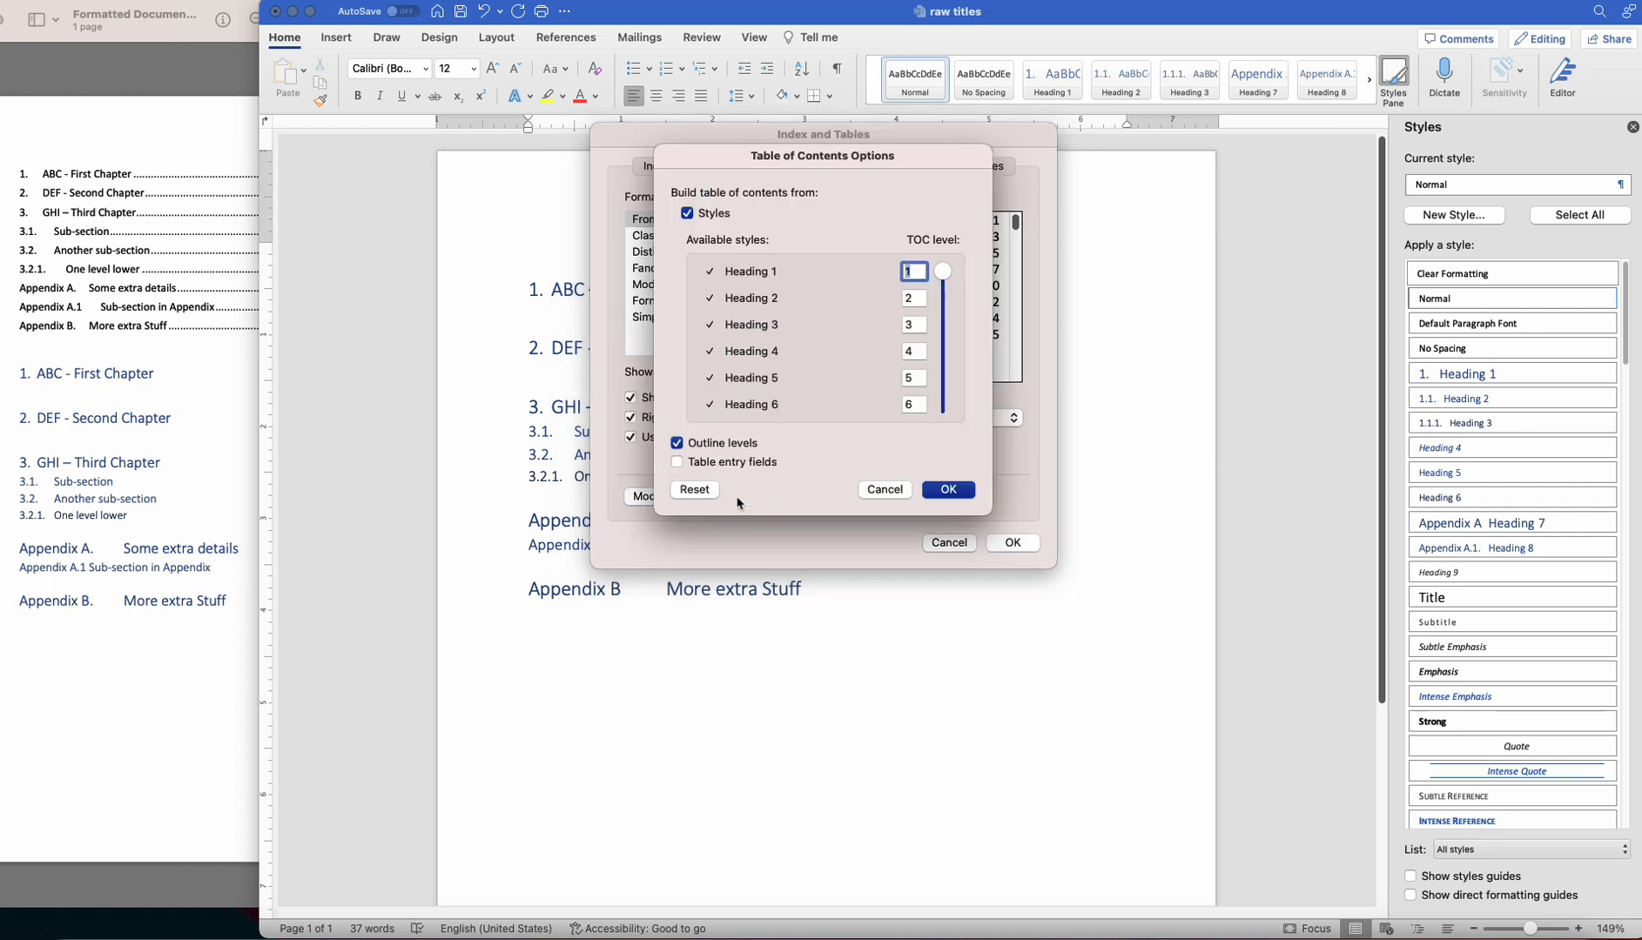
pyautogui.doubleClick(919, 300)
pyautogui.write('1')
pyautogui.press('Tab')
pyautogui.write('1')
pyautogui.press('Tab')
pyautogui.write('1')
pyautogui.click(921, 376)
pyautogui.press('BackSpace')
pyautogui.write('1')
pyautogui.press('Tab')
pyautogui.click(949, 489)
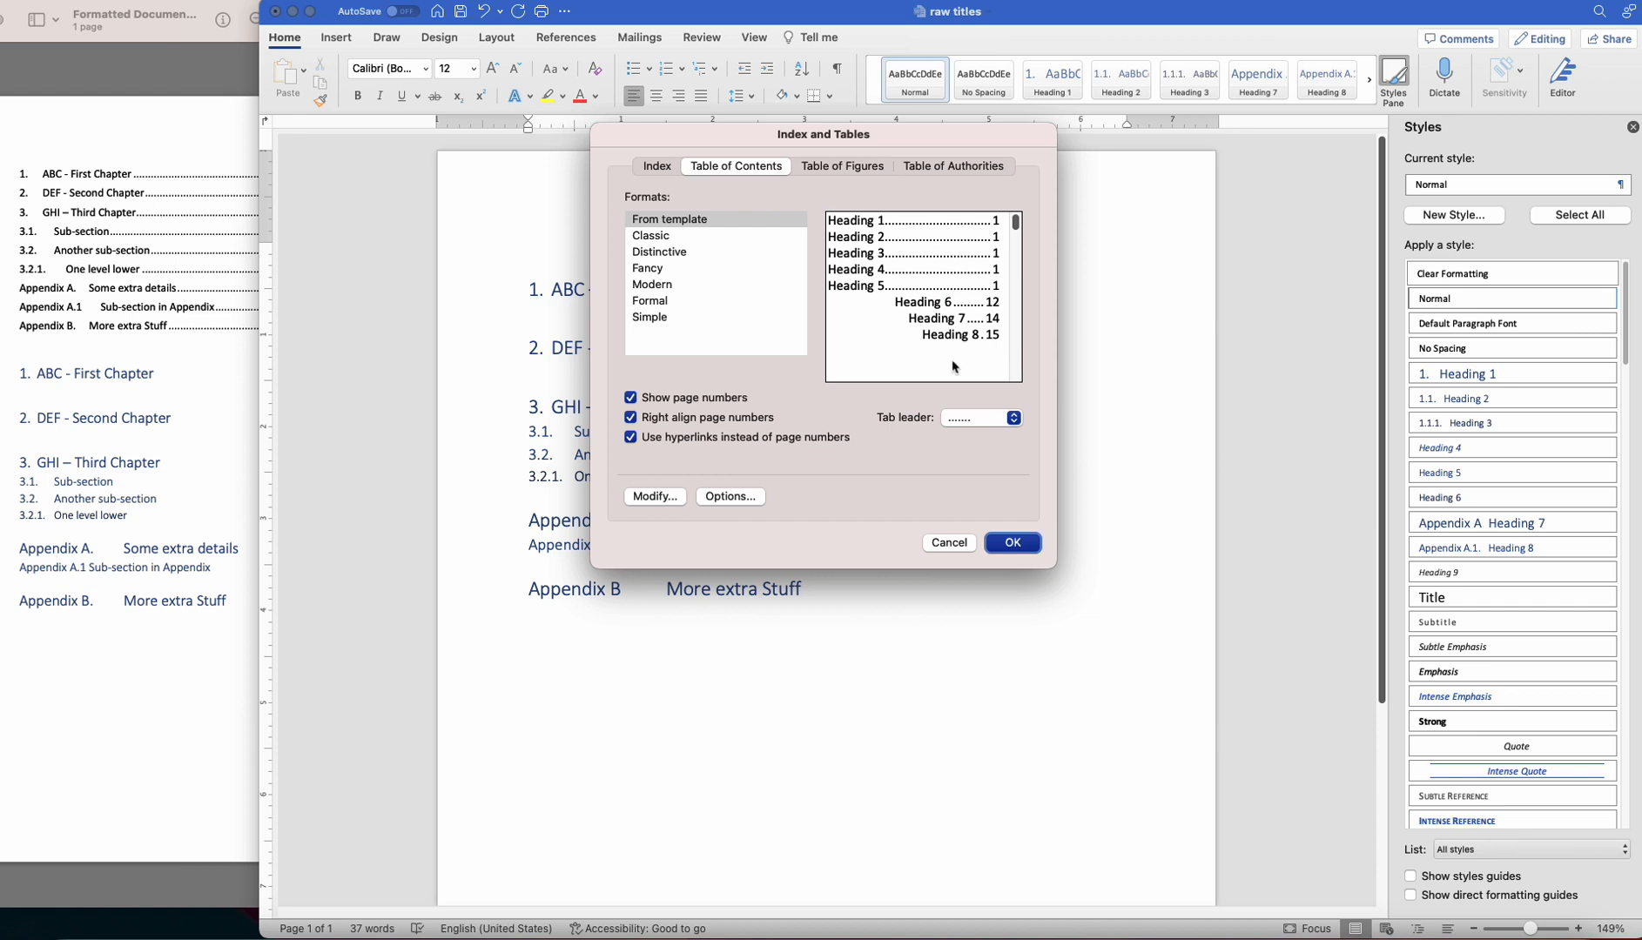
# Set the TOC level of Heading 6, Heading 7 and Heading 8 to 1 and insert the table of contents.
pyautogui.click(730, 497)
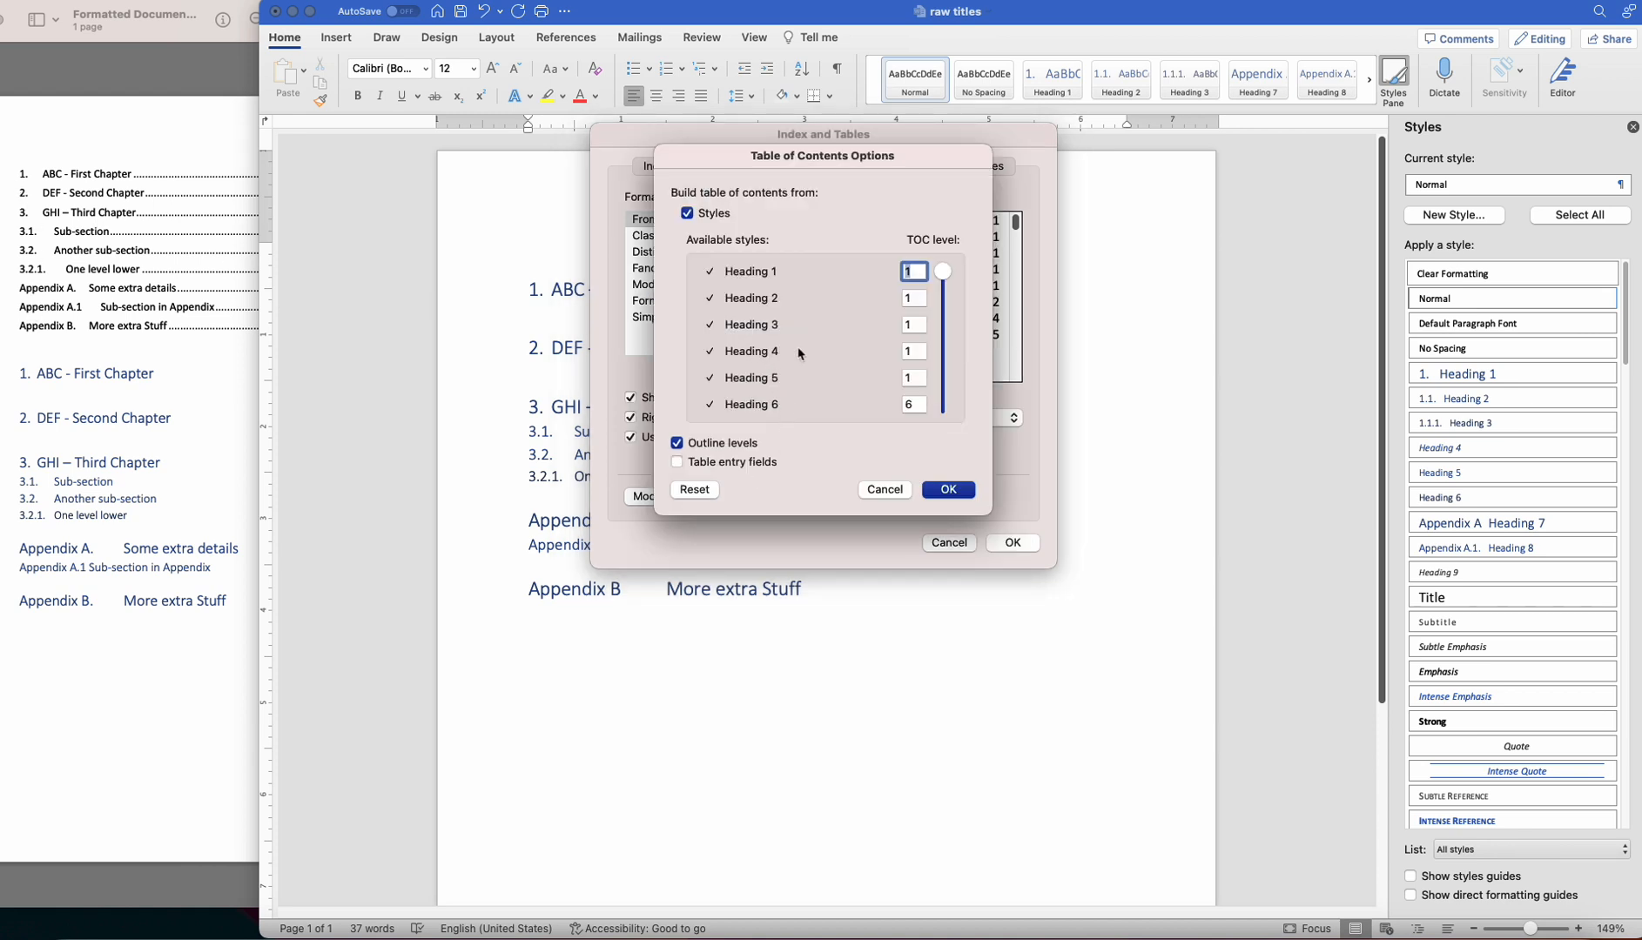
pyautogui.doubleClick(921, 406)
pyautogui.write('1')
pyautogui.moveTo(945, 278); pyautogui.dragTo(954, 302)
pyautogui.write('1')
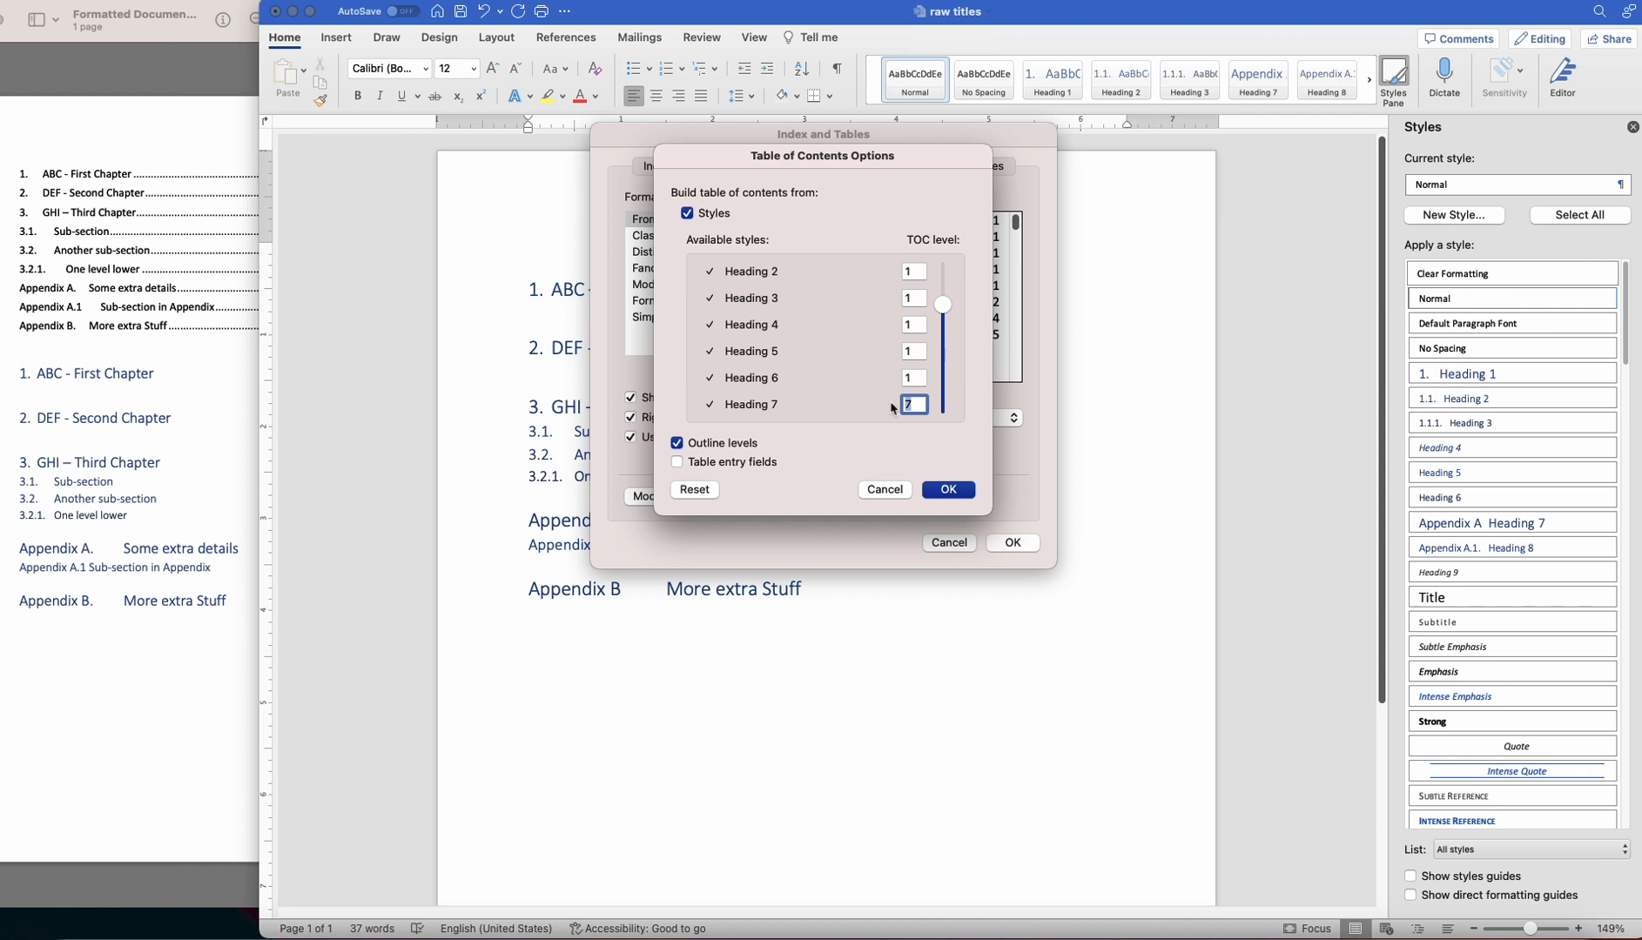
pyautogui.click(944, 364)
pyautogui.moveTo(922, 377); pyautogui.dragTo(890, 377)
pyautogui.write('1')
pyautogui.click(947, 490)
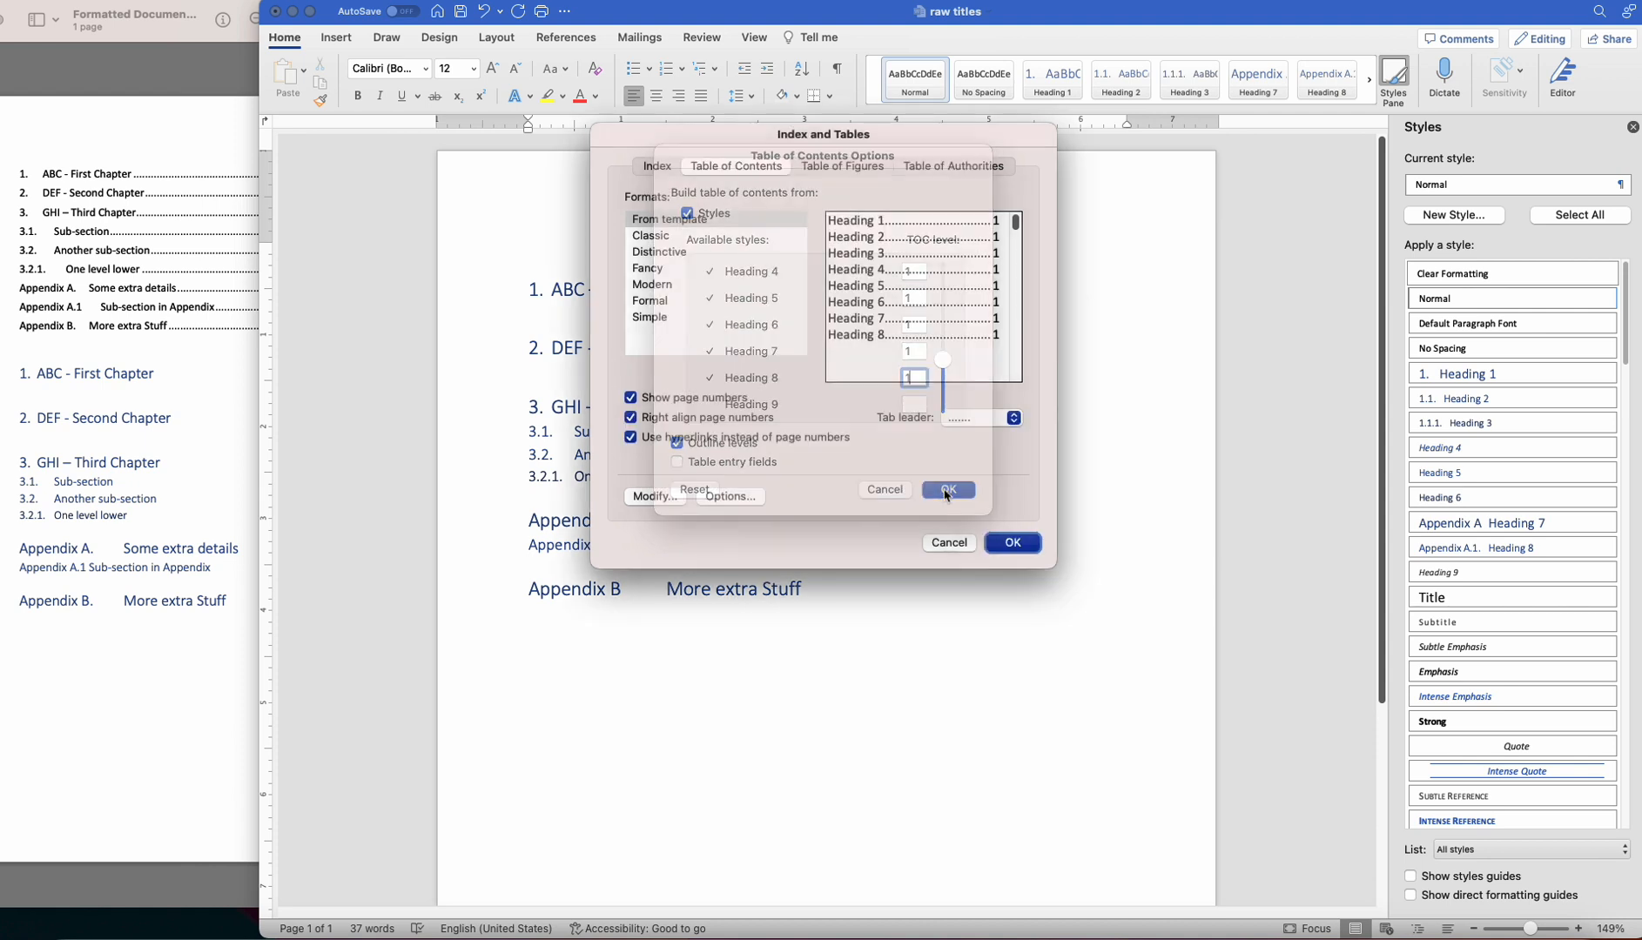
pyautogui.click(1010, 543)
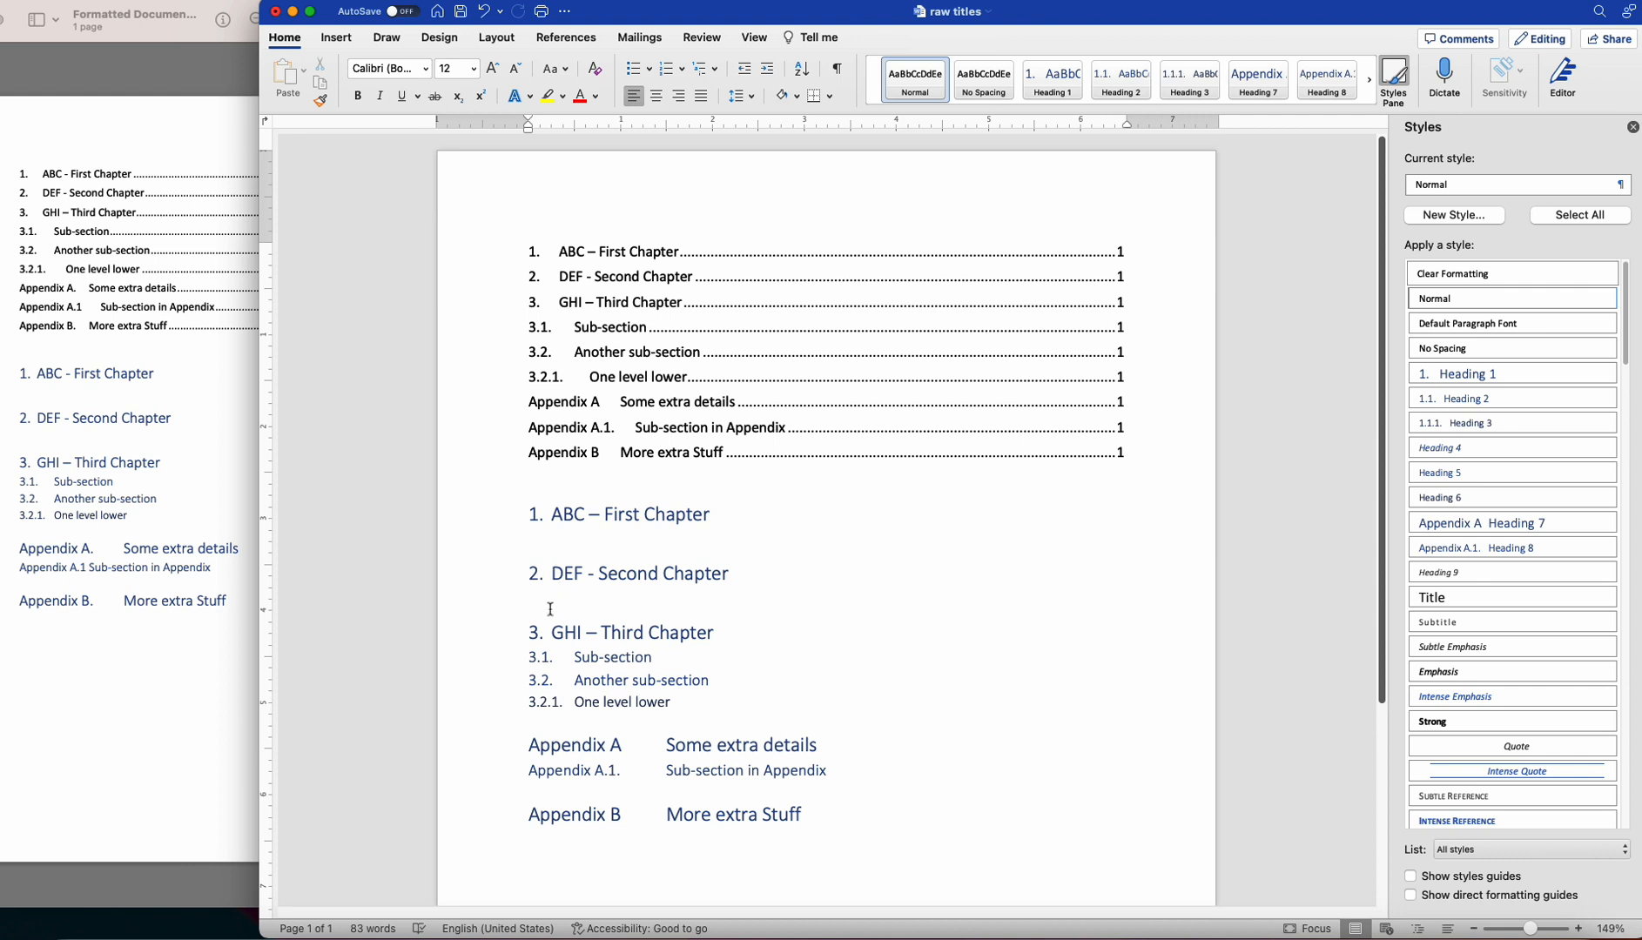
# Insert a page break above "GHI – Third Chapter" and update the page numbers in the table of contents.
pyautogui.click(337, 40)
pyautogui.click(357, 83)
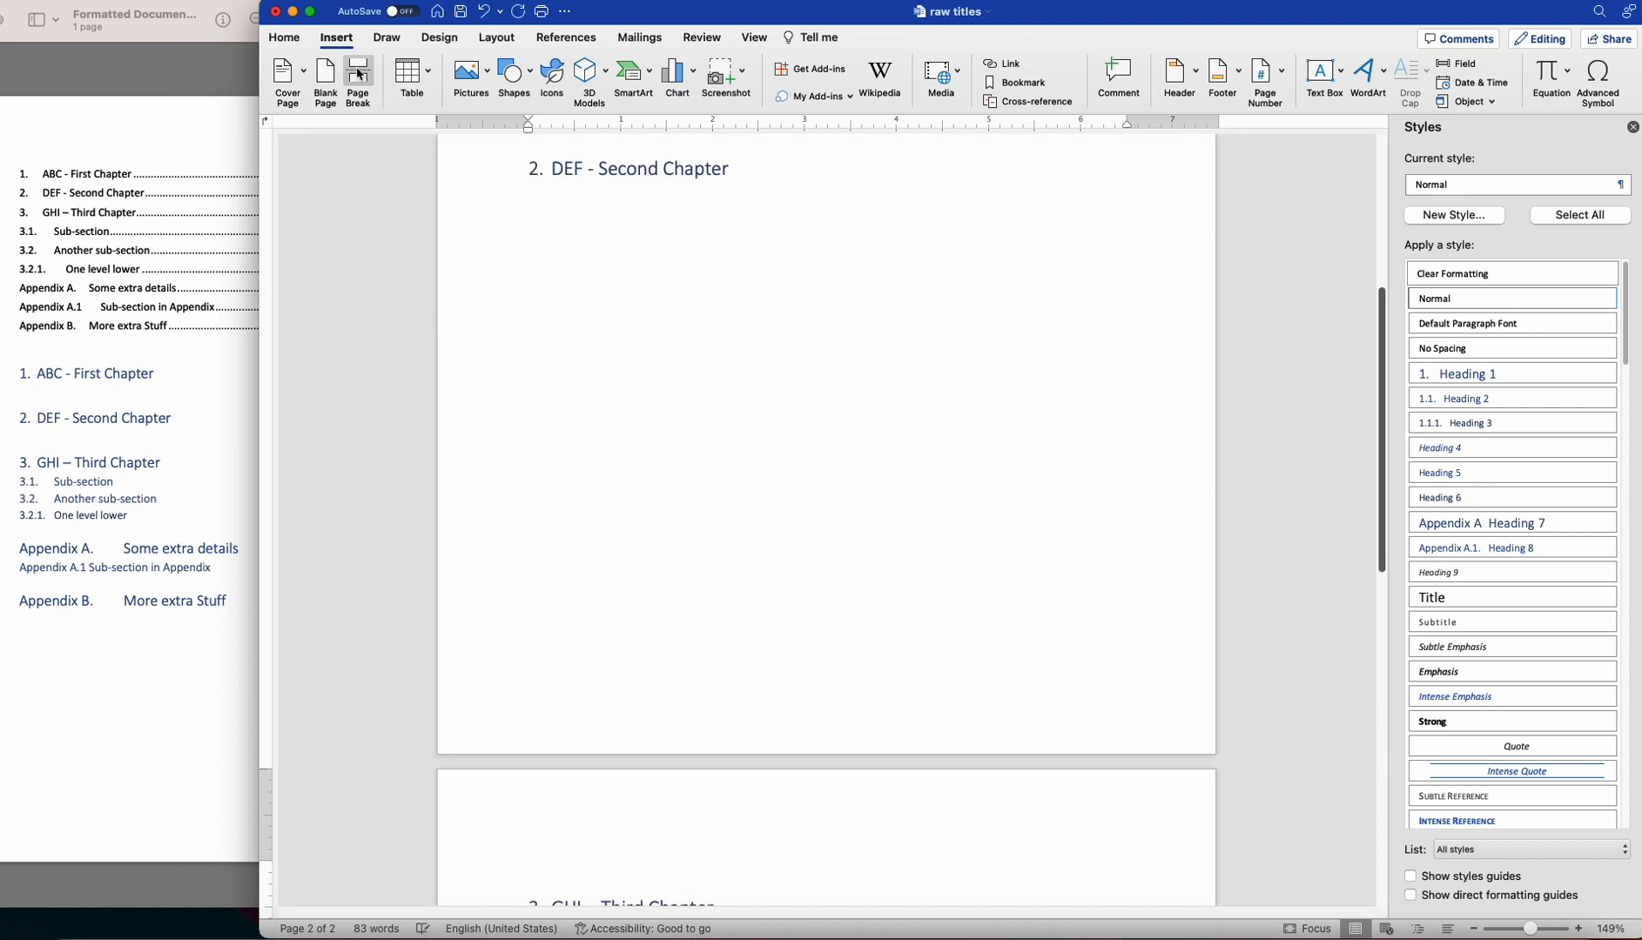
pyautogui.scroll(5, 531, 361)
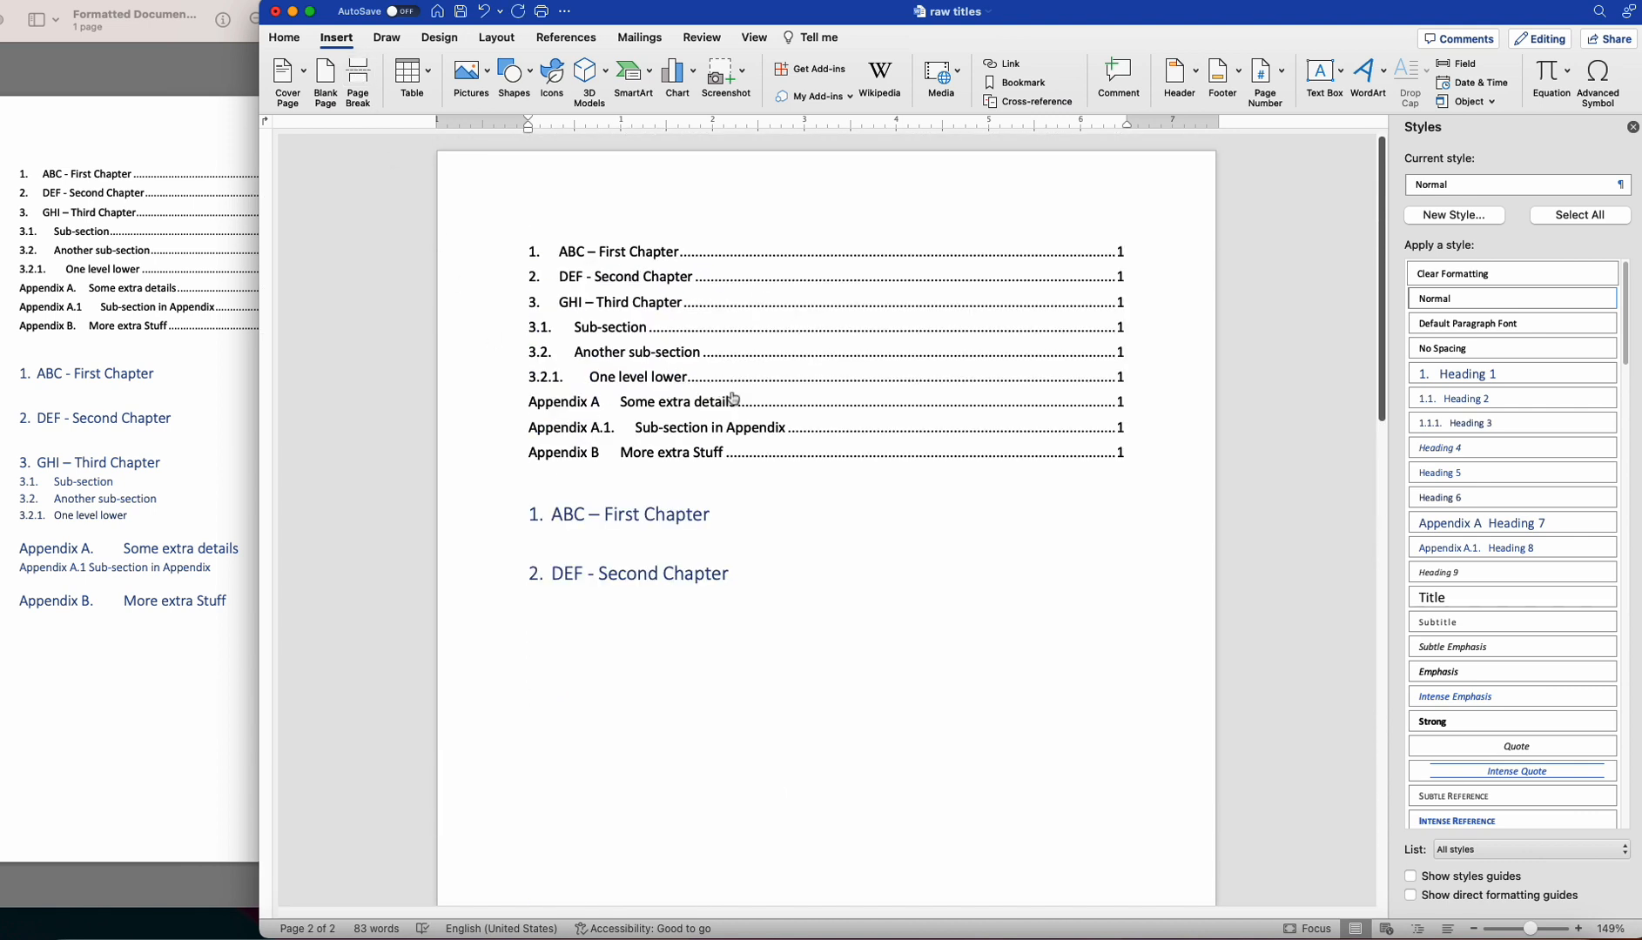
pyautogui.rightClick(739, 336)
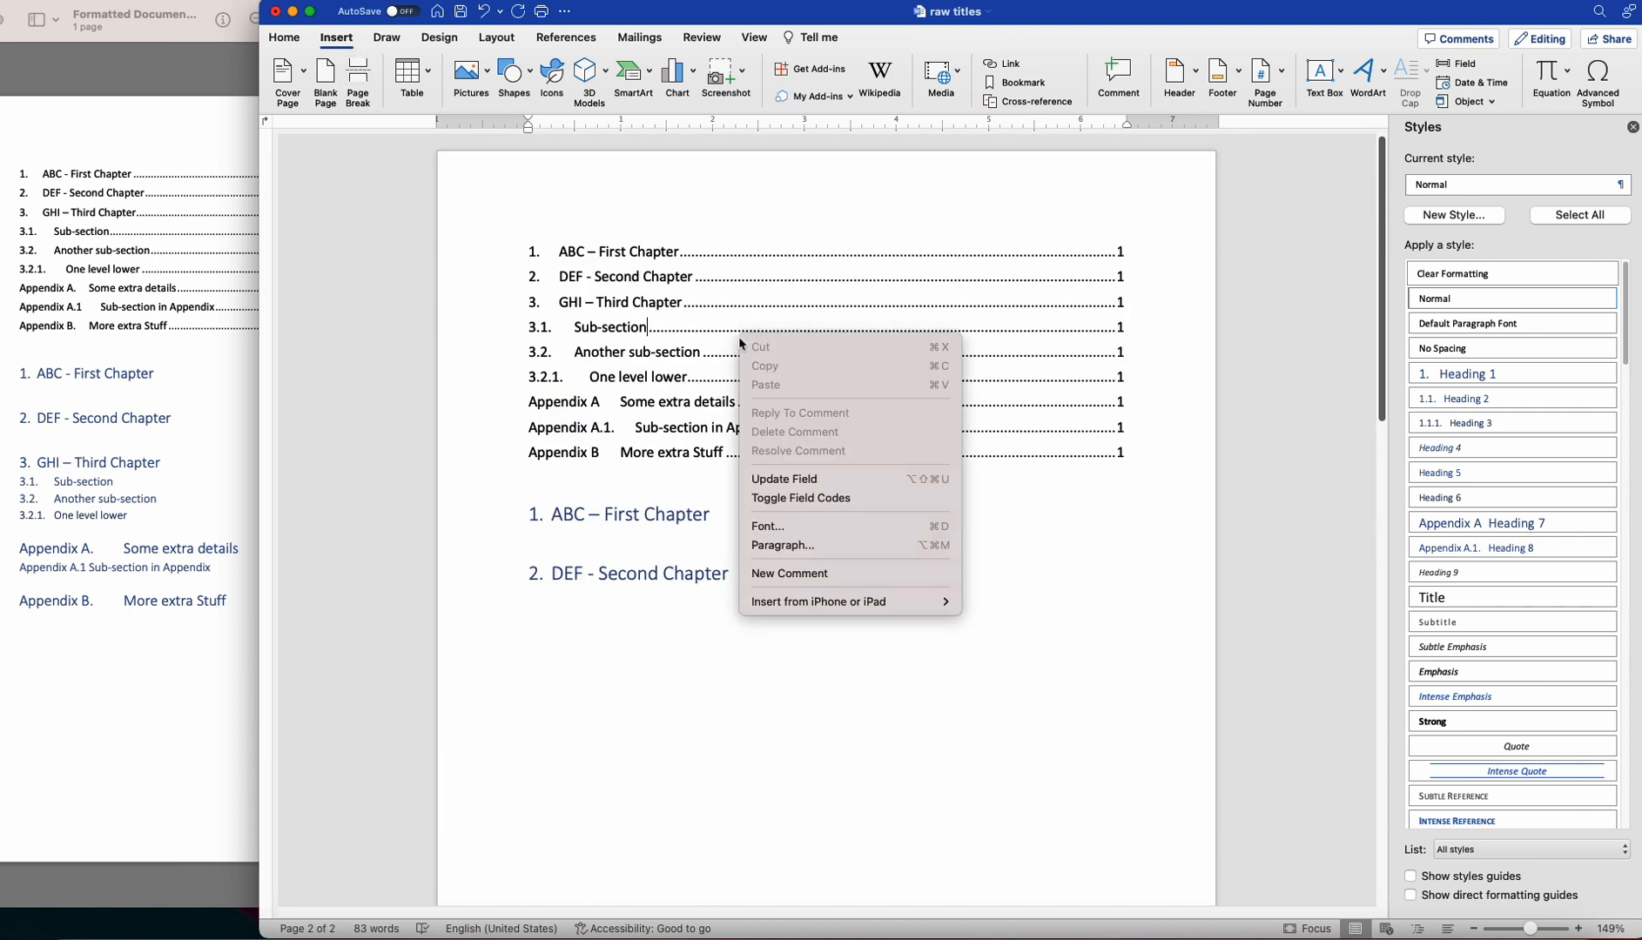
pyautogui.click(795, 480)
pyautogui.click(966, 331)
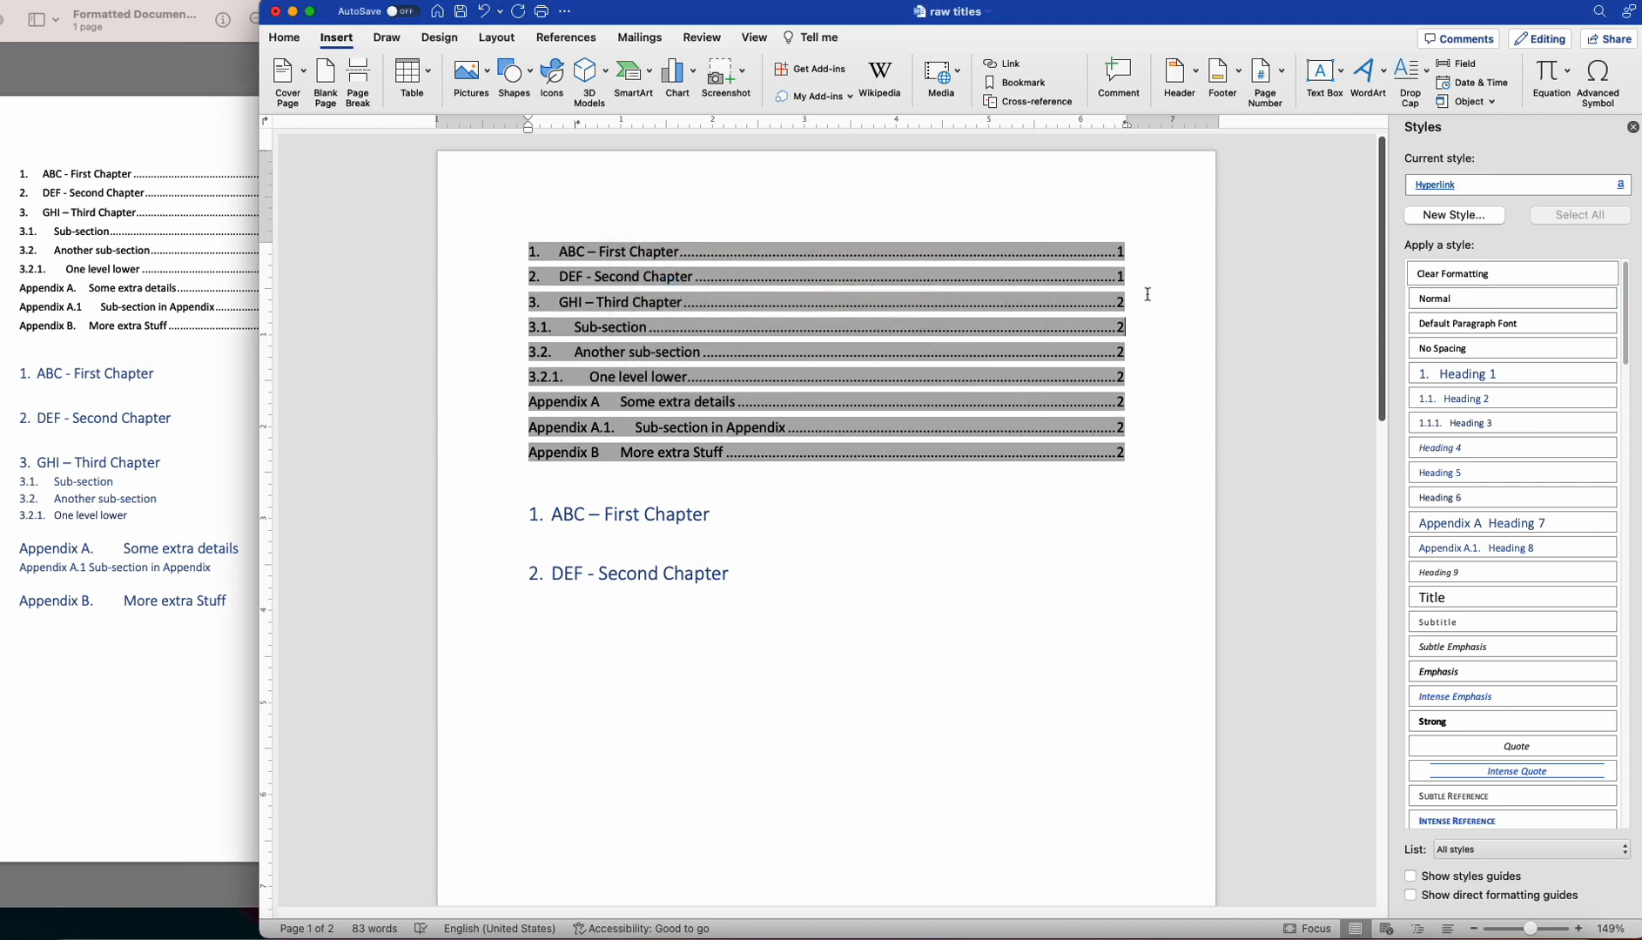
# Insert a page break on the empty line above the Appendix A heading "Some extra details".
pyautogui.scroll(-5, 797, 609)
pyautogui.scroll(-15, 796, 609)
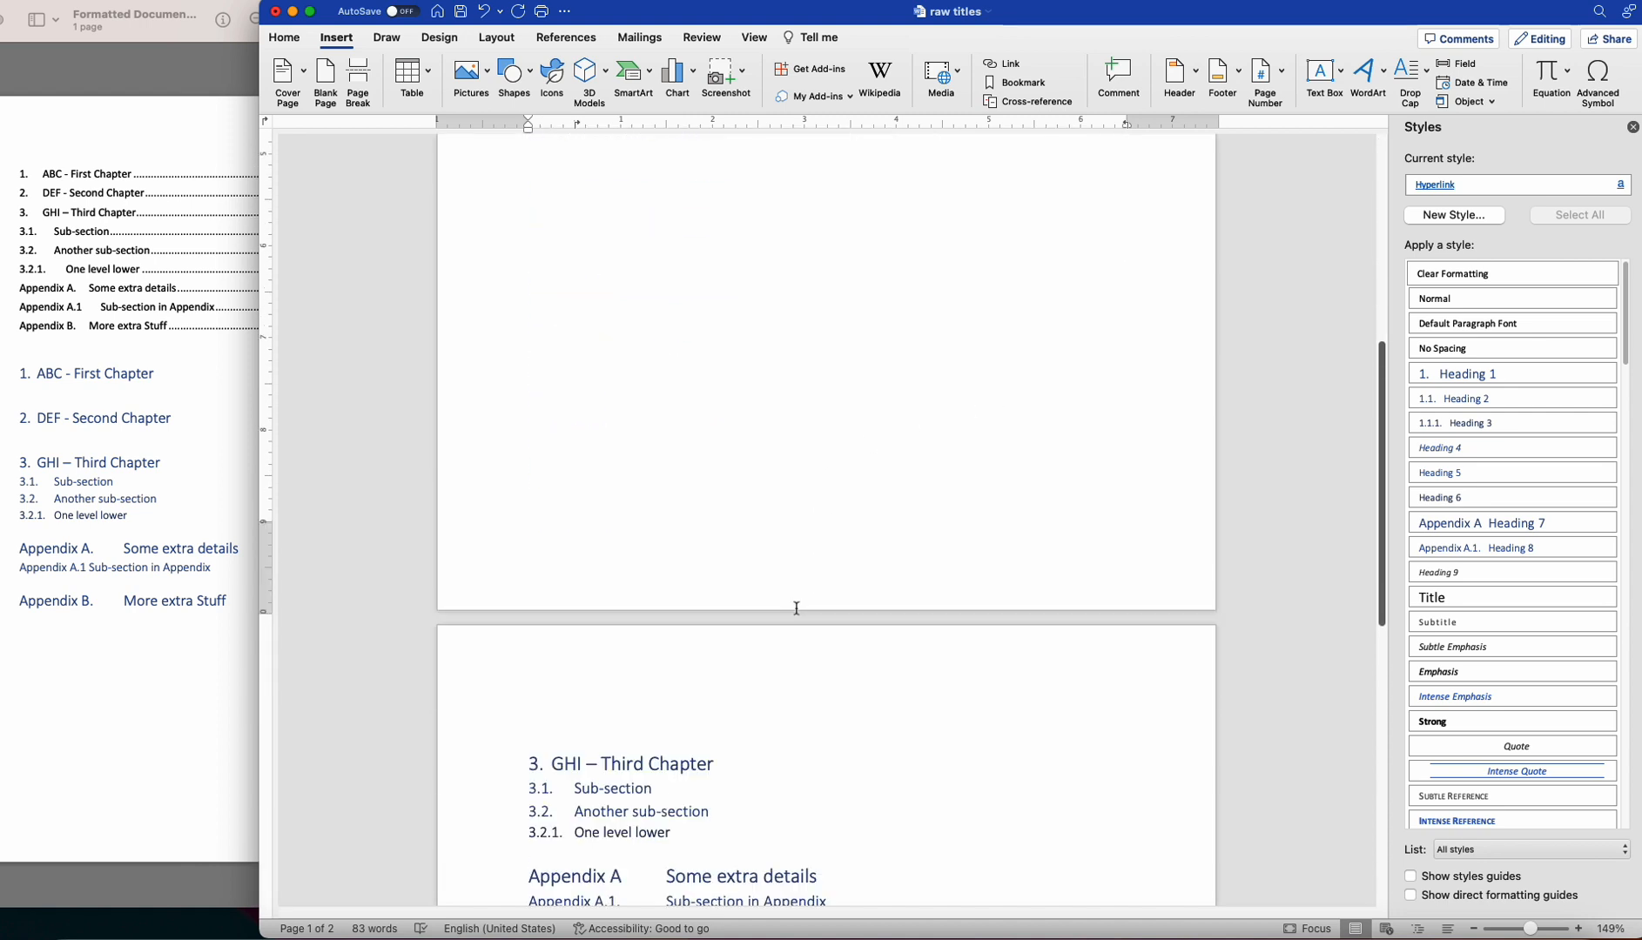
pyautogui.click(552, 564)
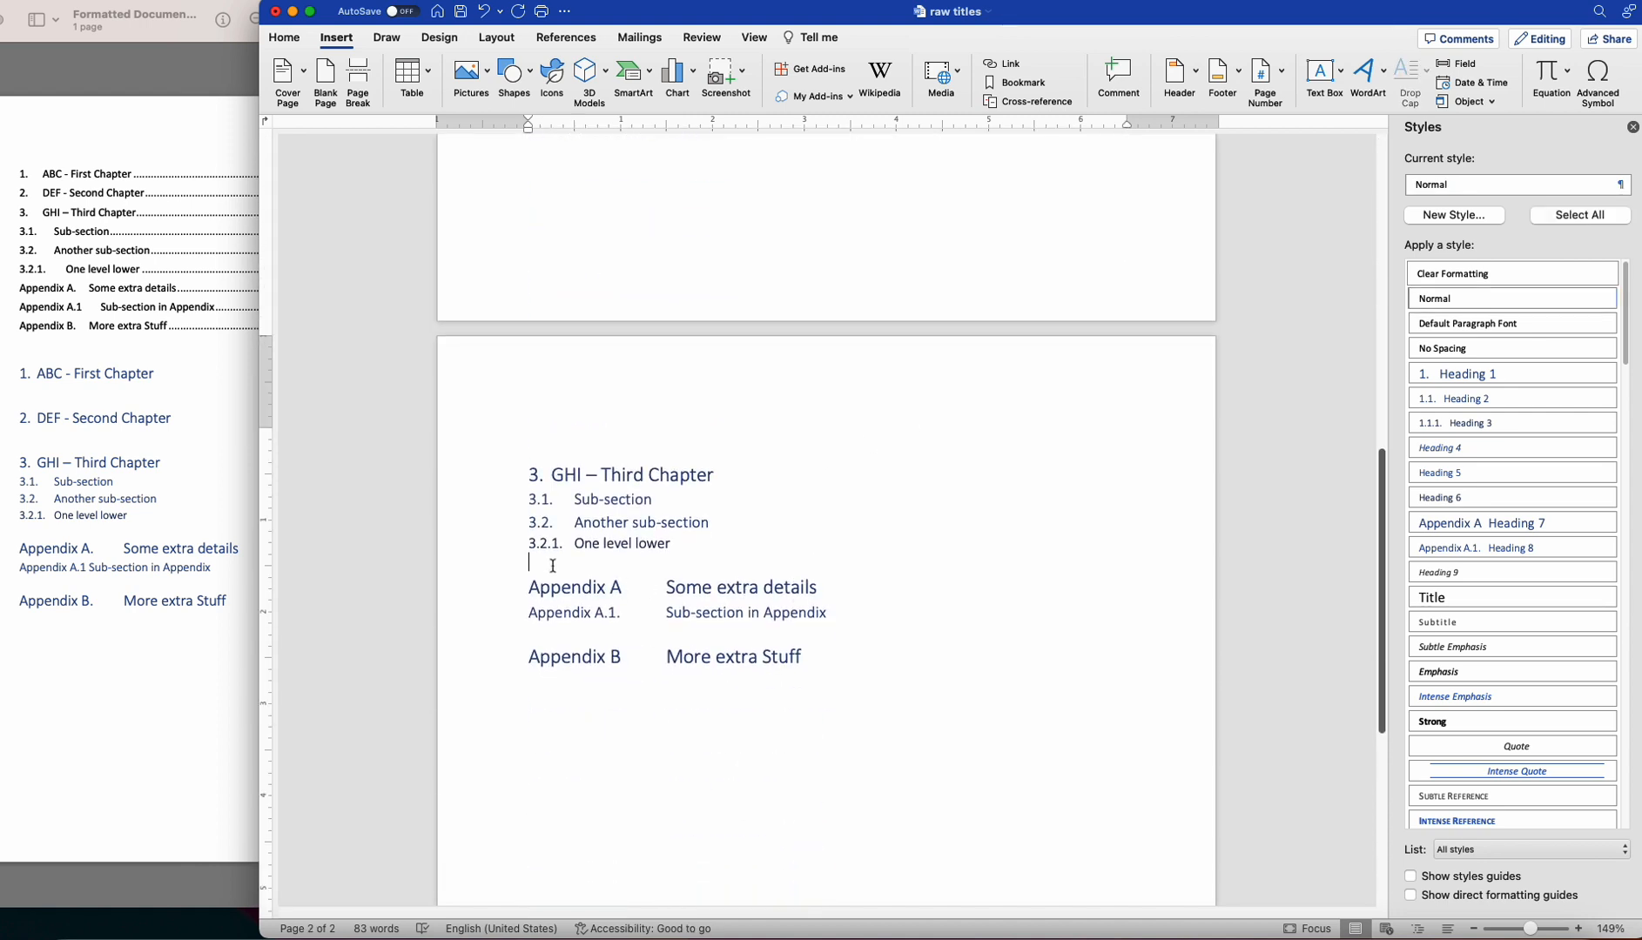
pyautogui.click(329, 43)
pyautogui.click(328, 44)
pyautogui.click(358, 82)
# Update the table of contents field, refreshing page numbers only.
pyautogui.scroll(20, 808, 330)
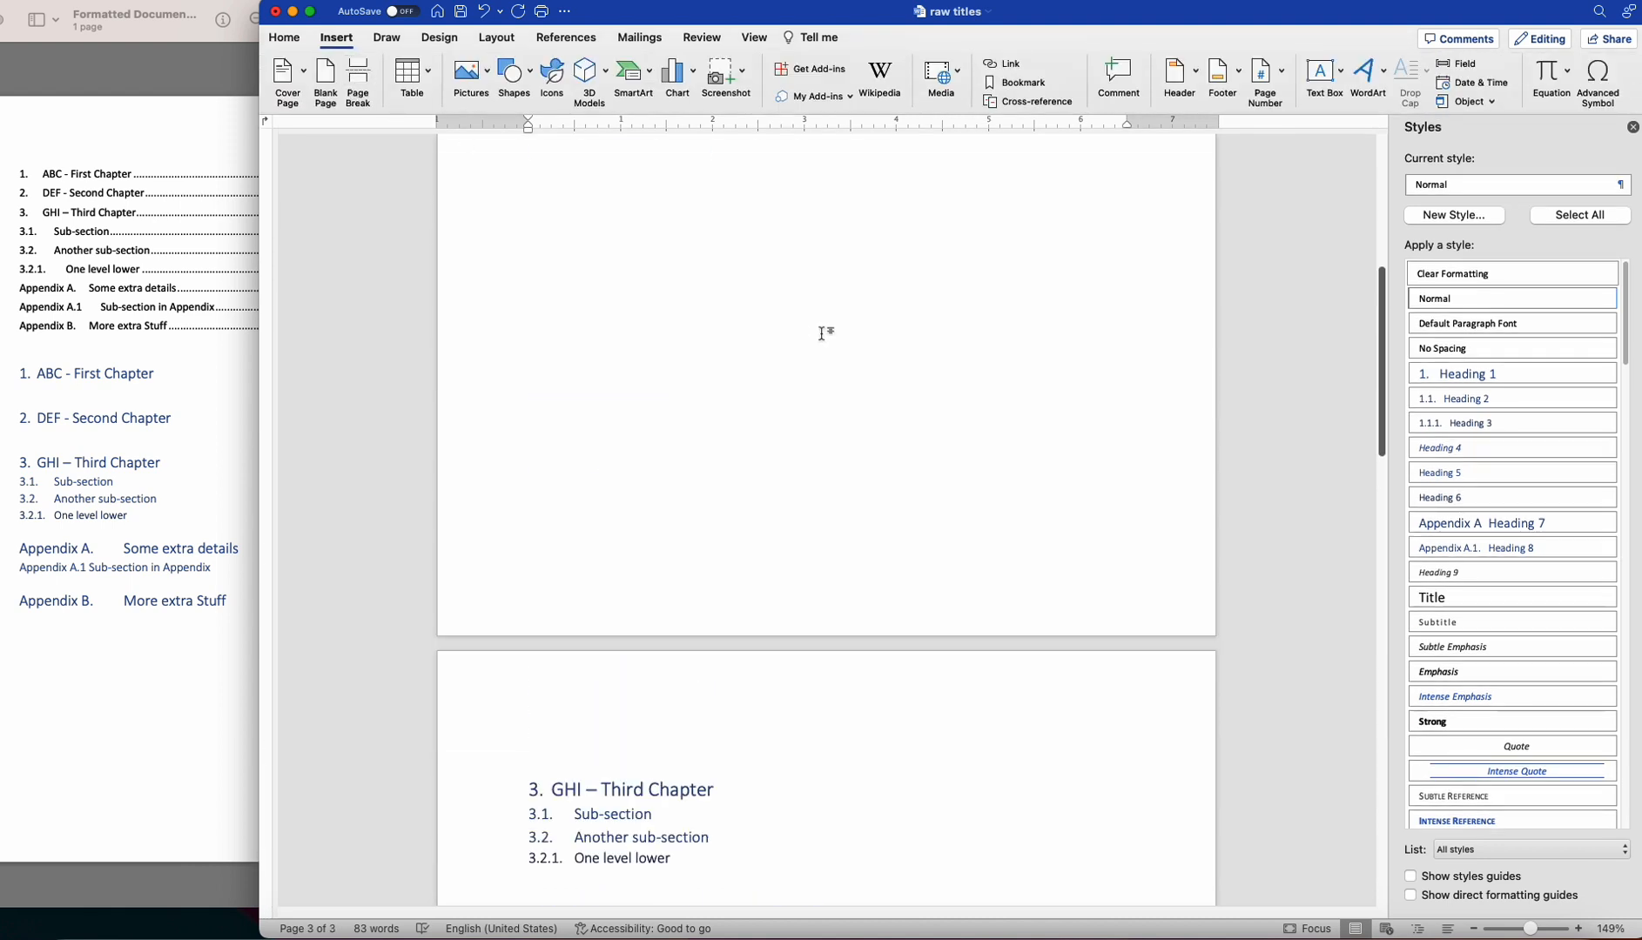
pyautogui.rightClick(843, 320)
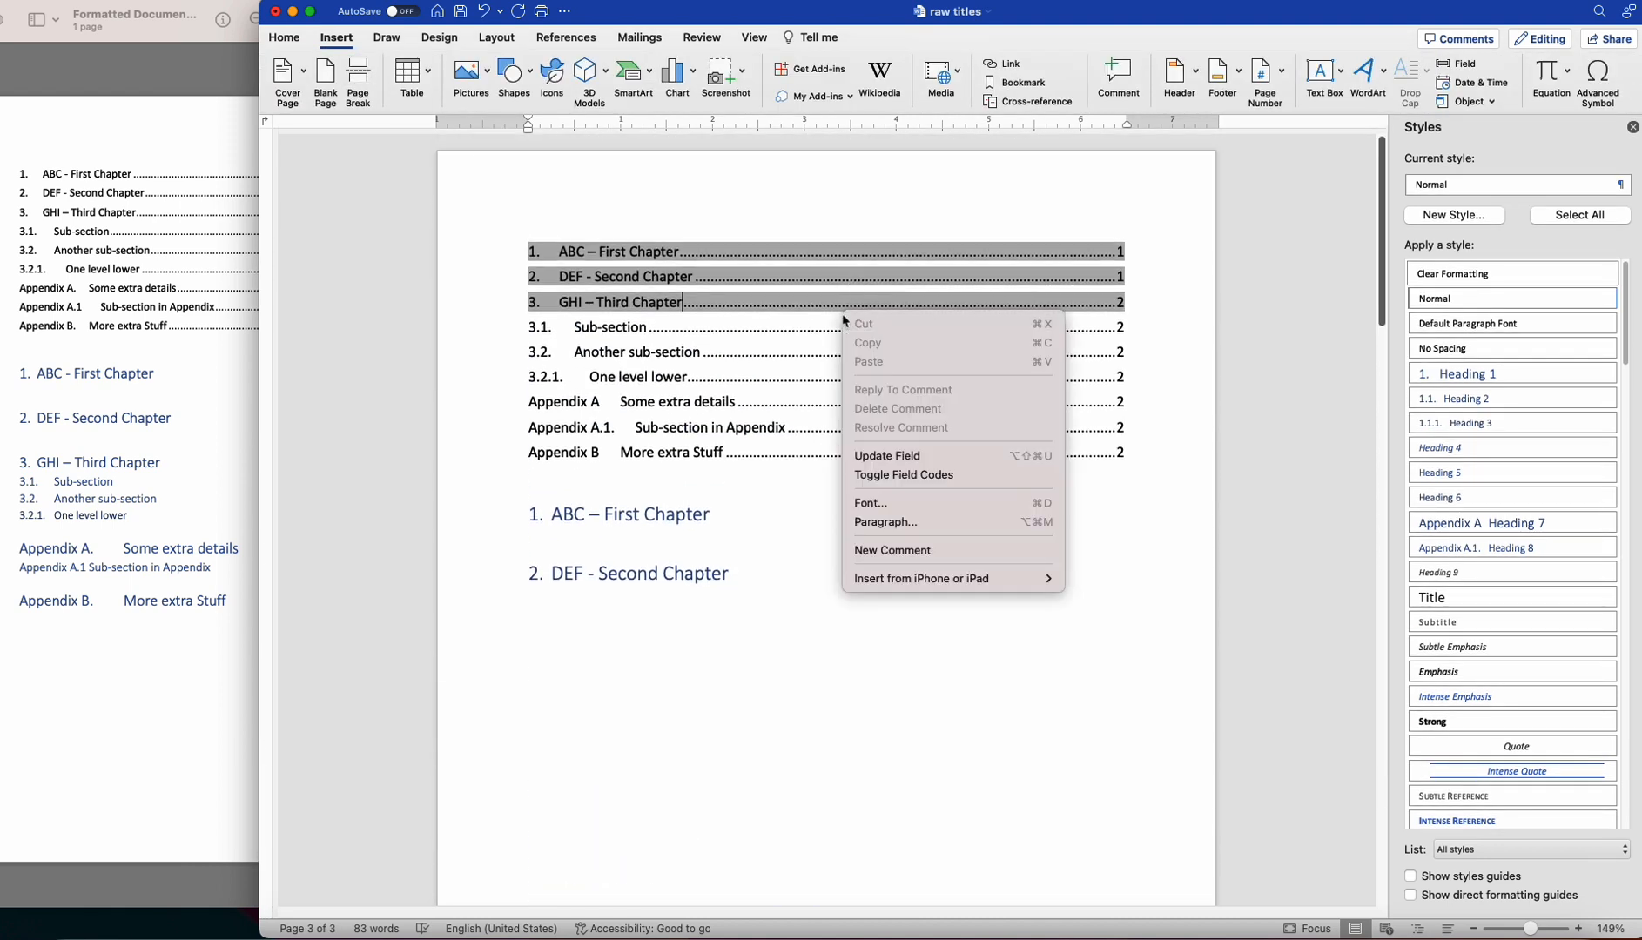
pyautogui.click(909, 456)
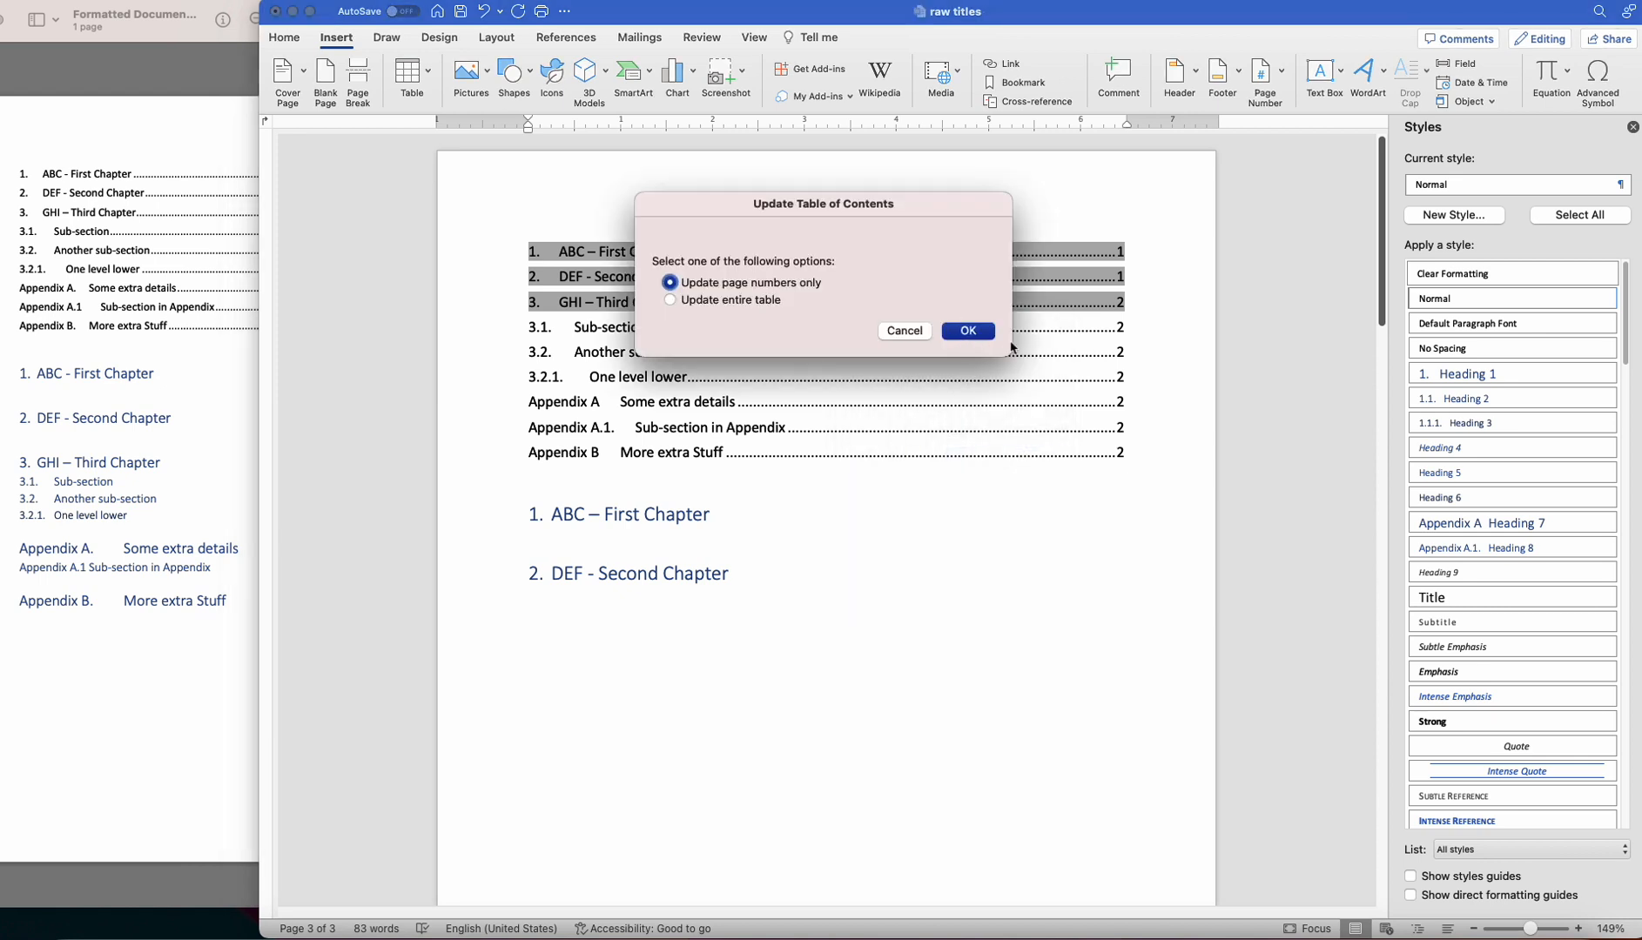
pyautogui.click(977, 332)
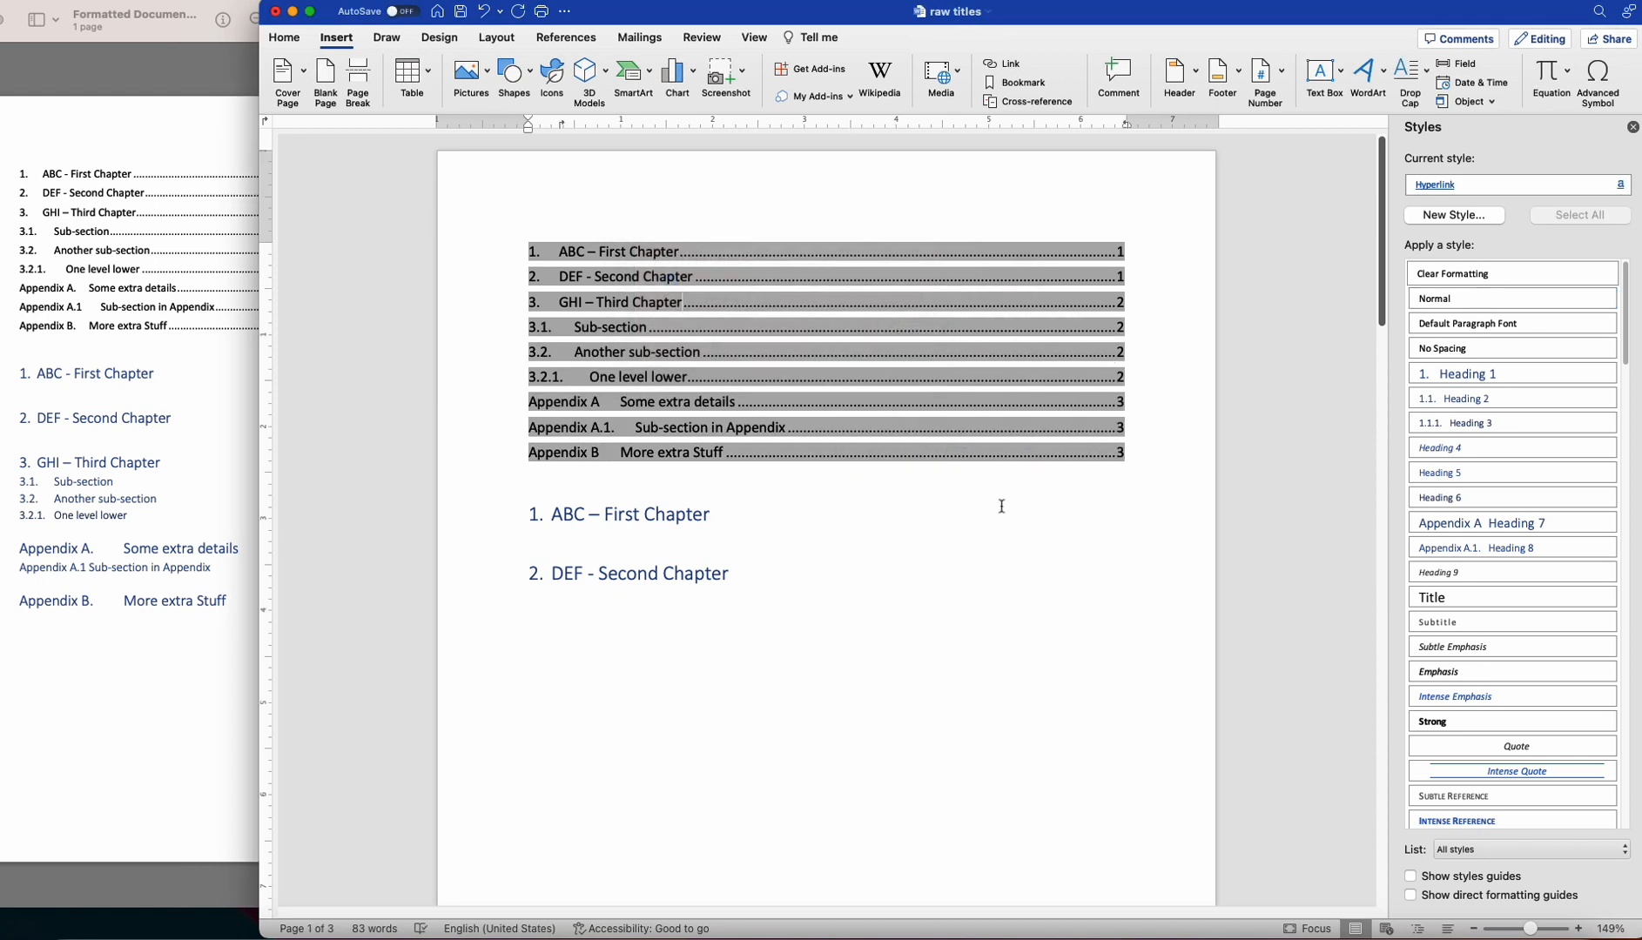
pyautogui.click(686, 514)
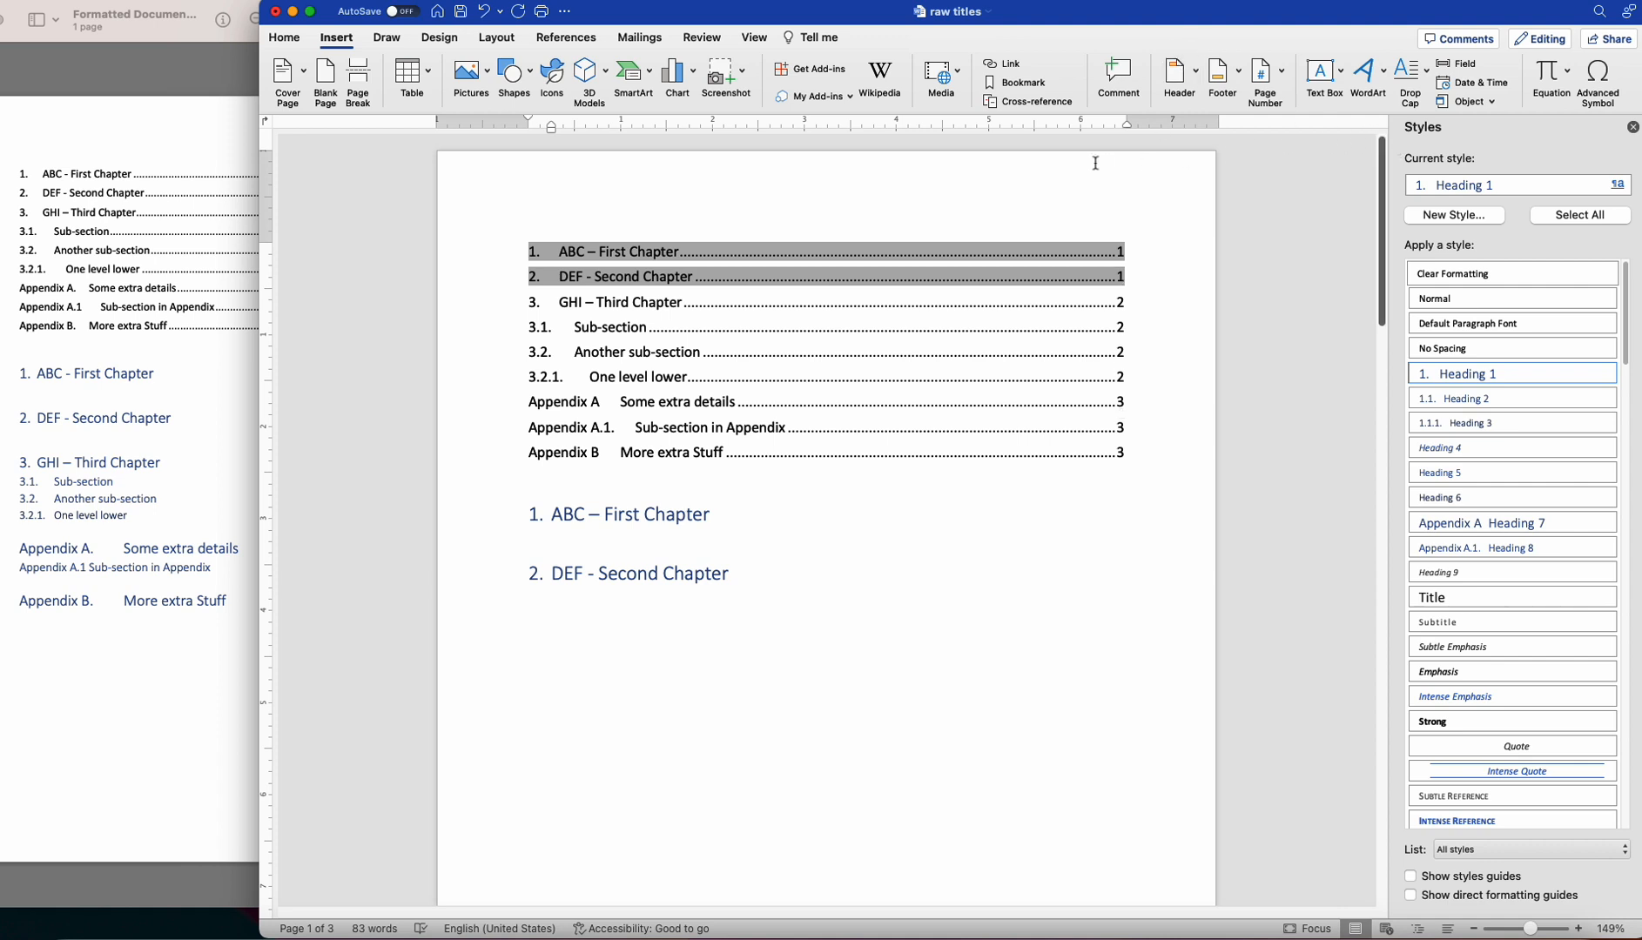
pyautogui.click(287, 37)
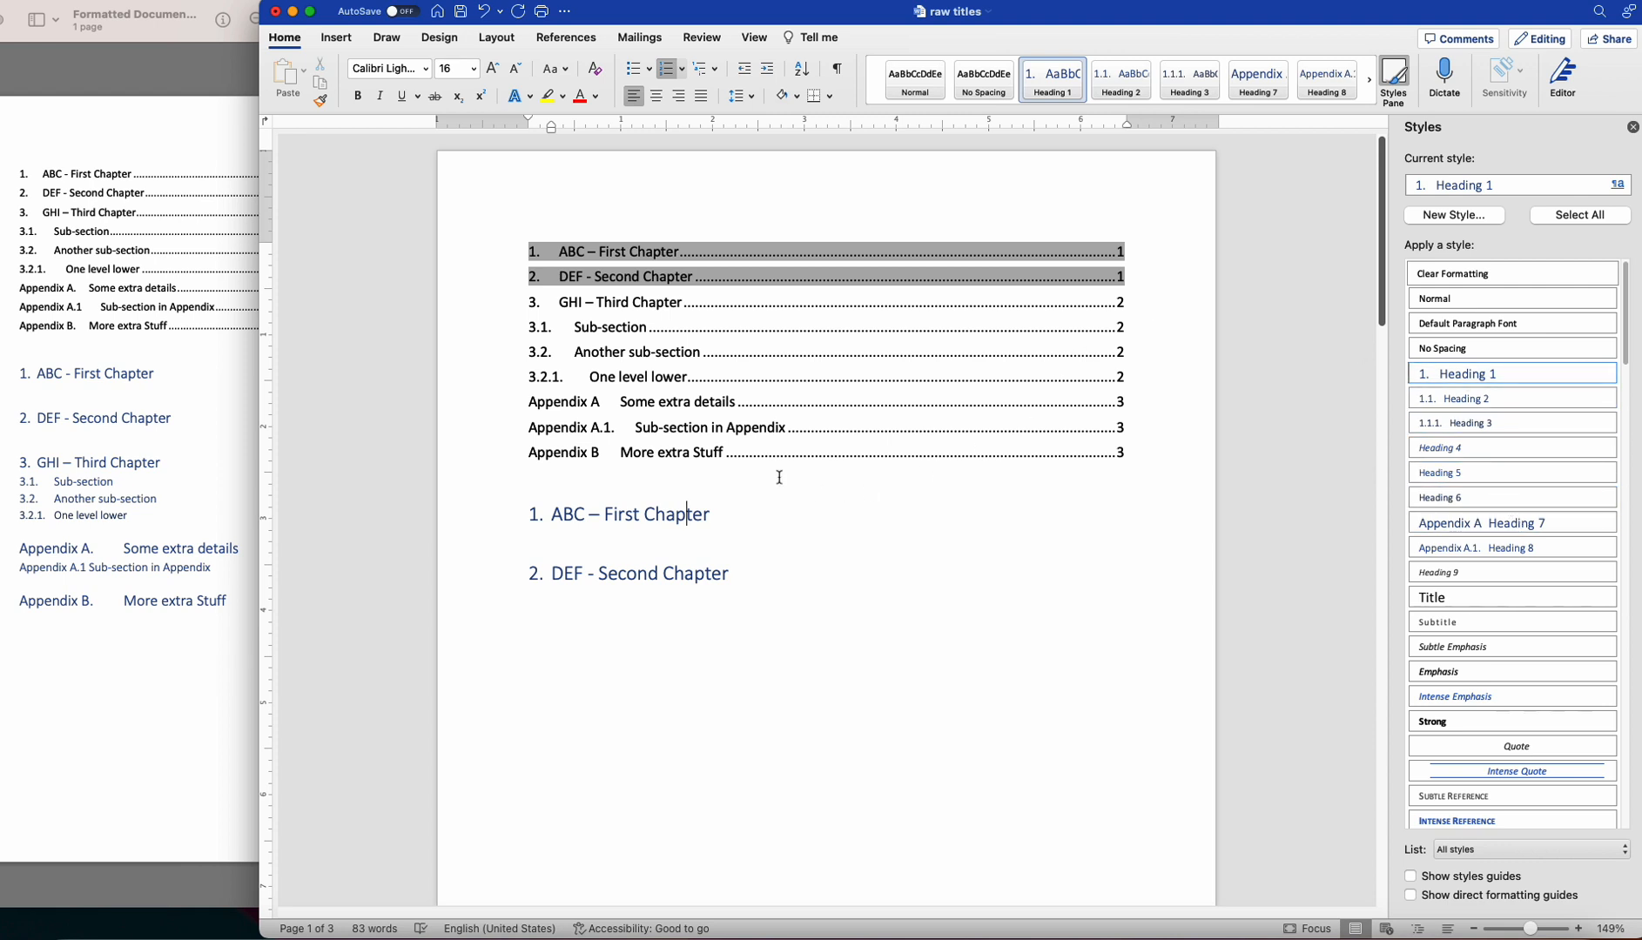
pyautogui.scroll(-10, 787, 482)
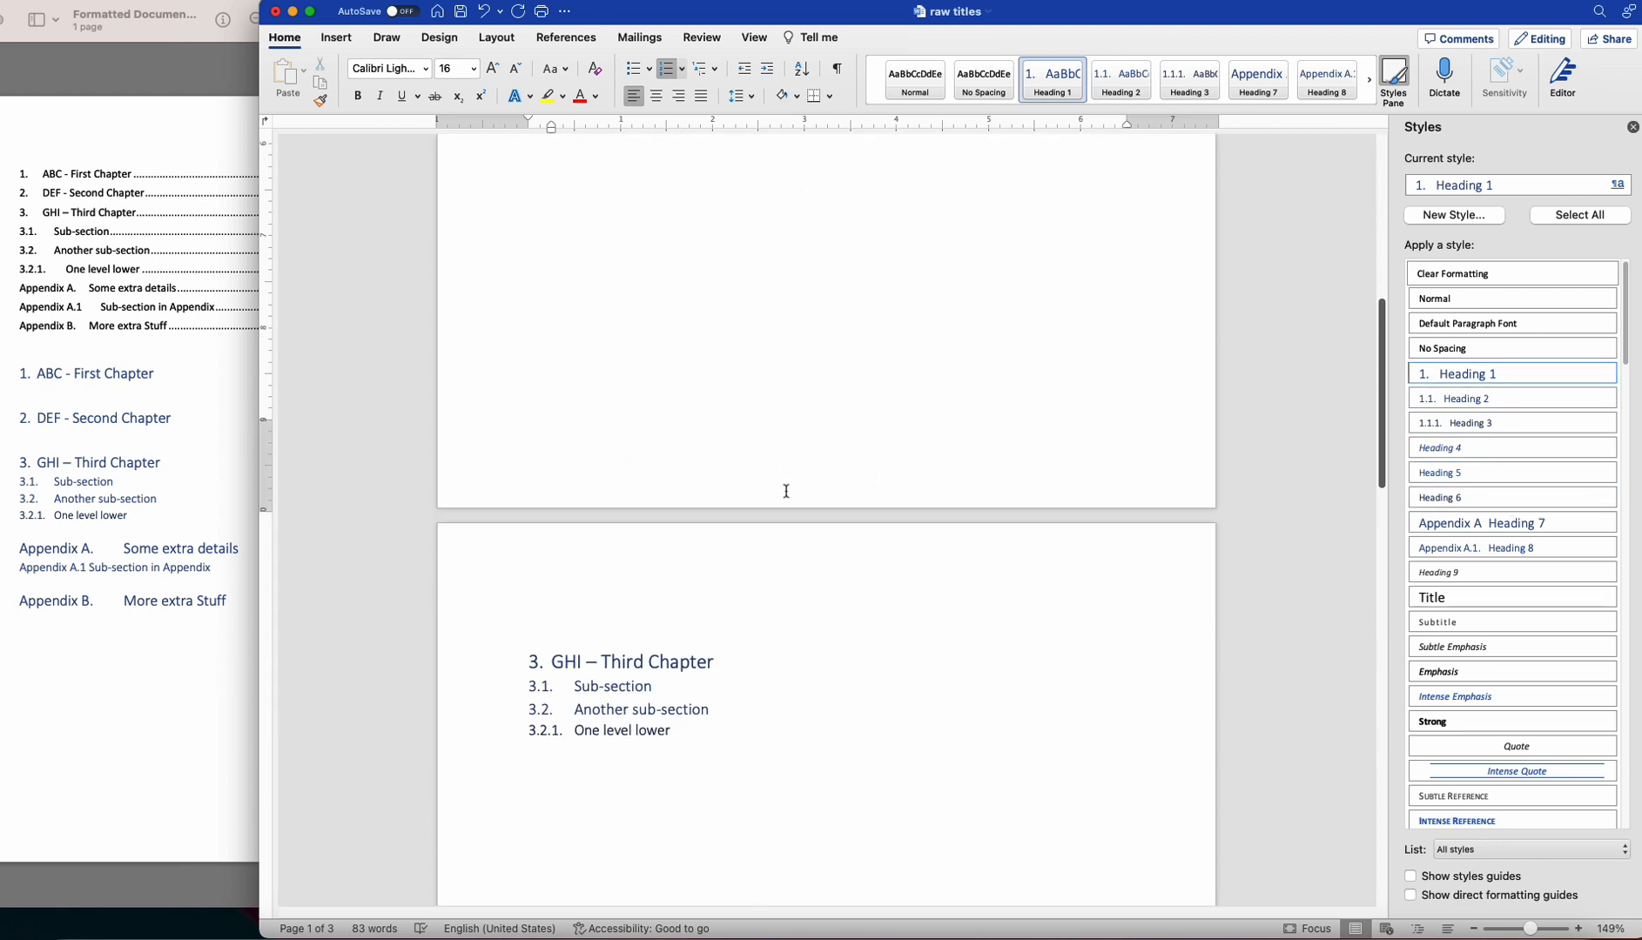
pyautogui.scroll(-2, 725, 501)
pyautogui.scroll(12, 724, 501)
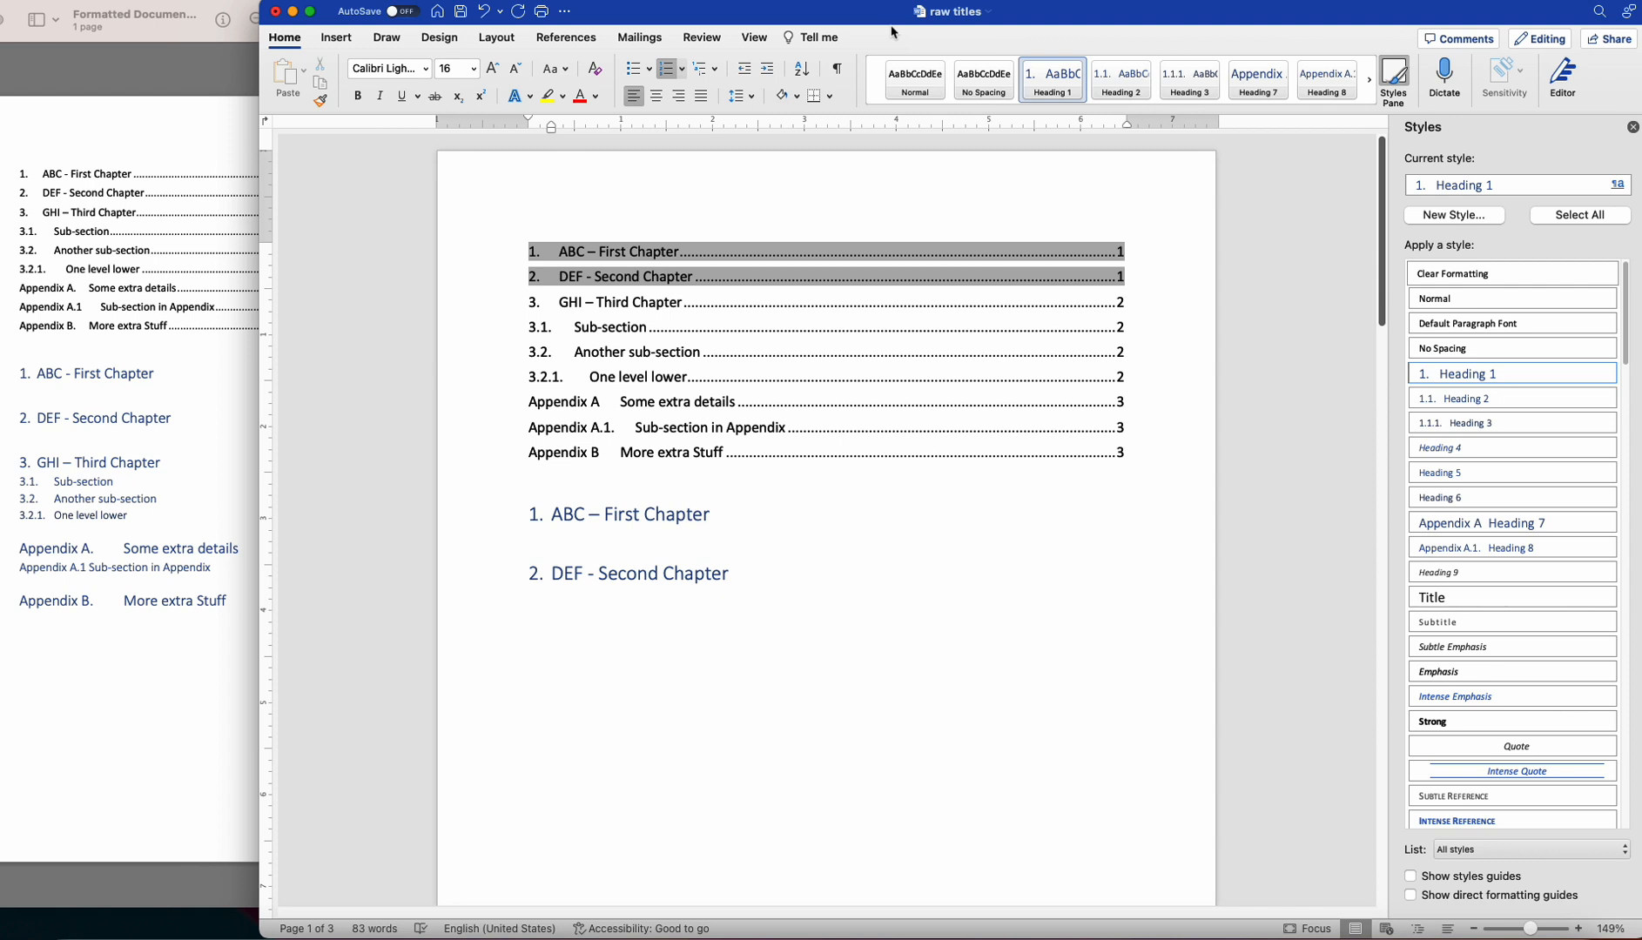
pyautogui.click(1111, 2)
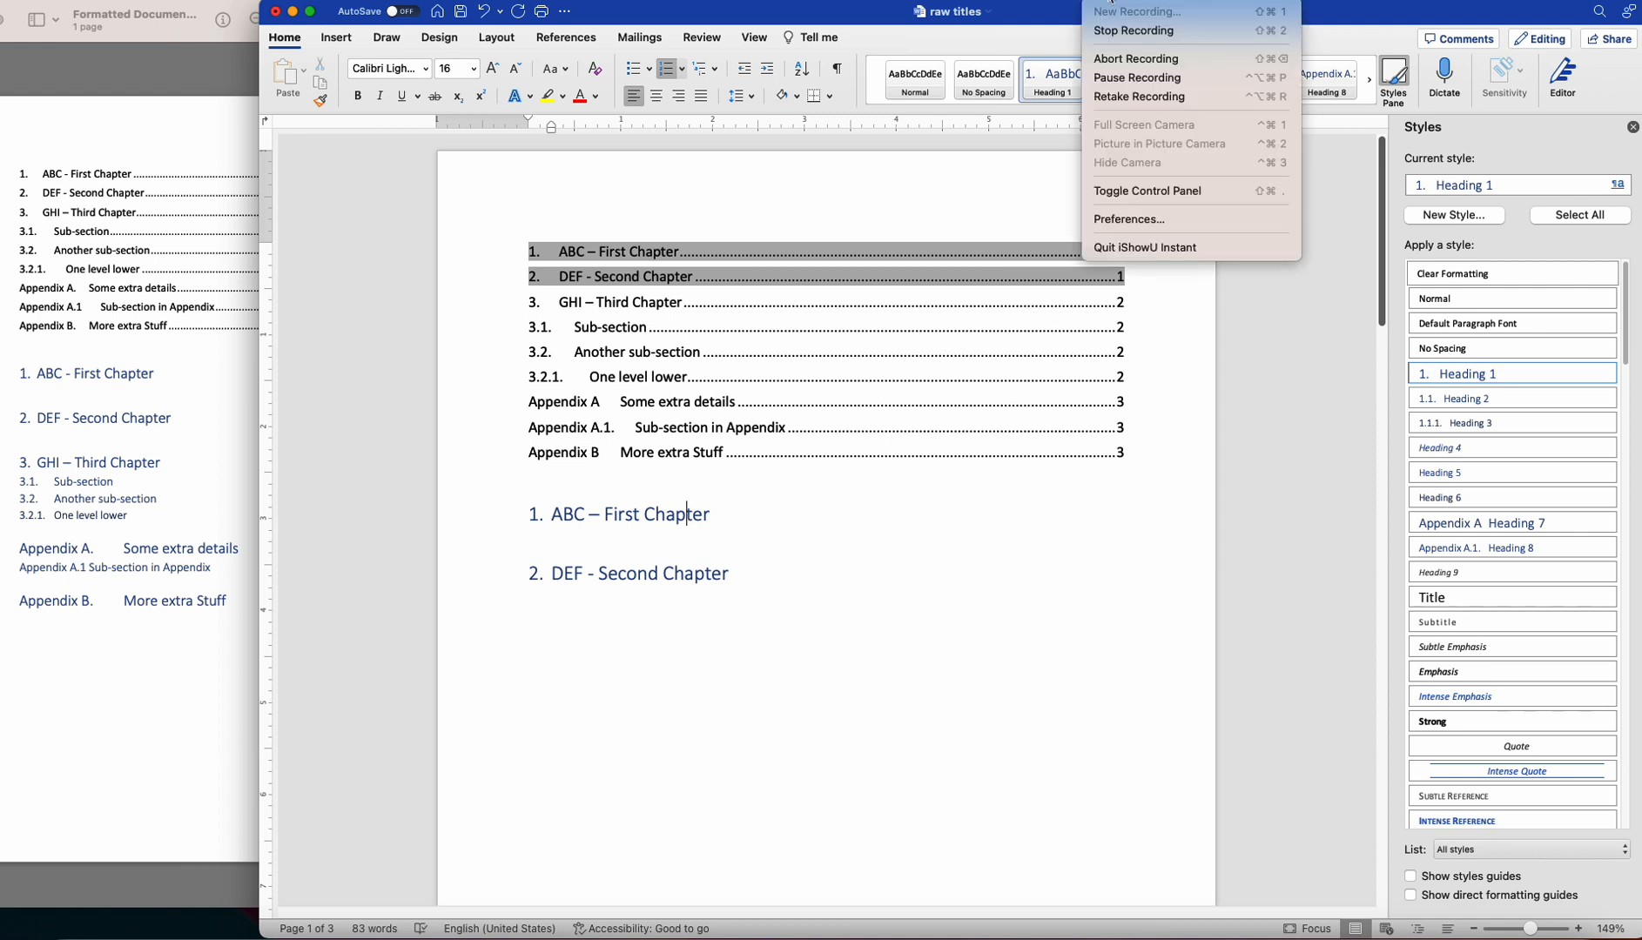